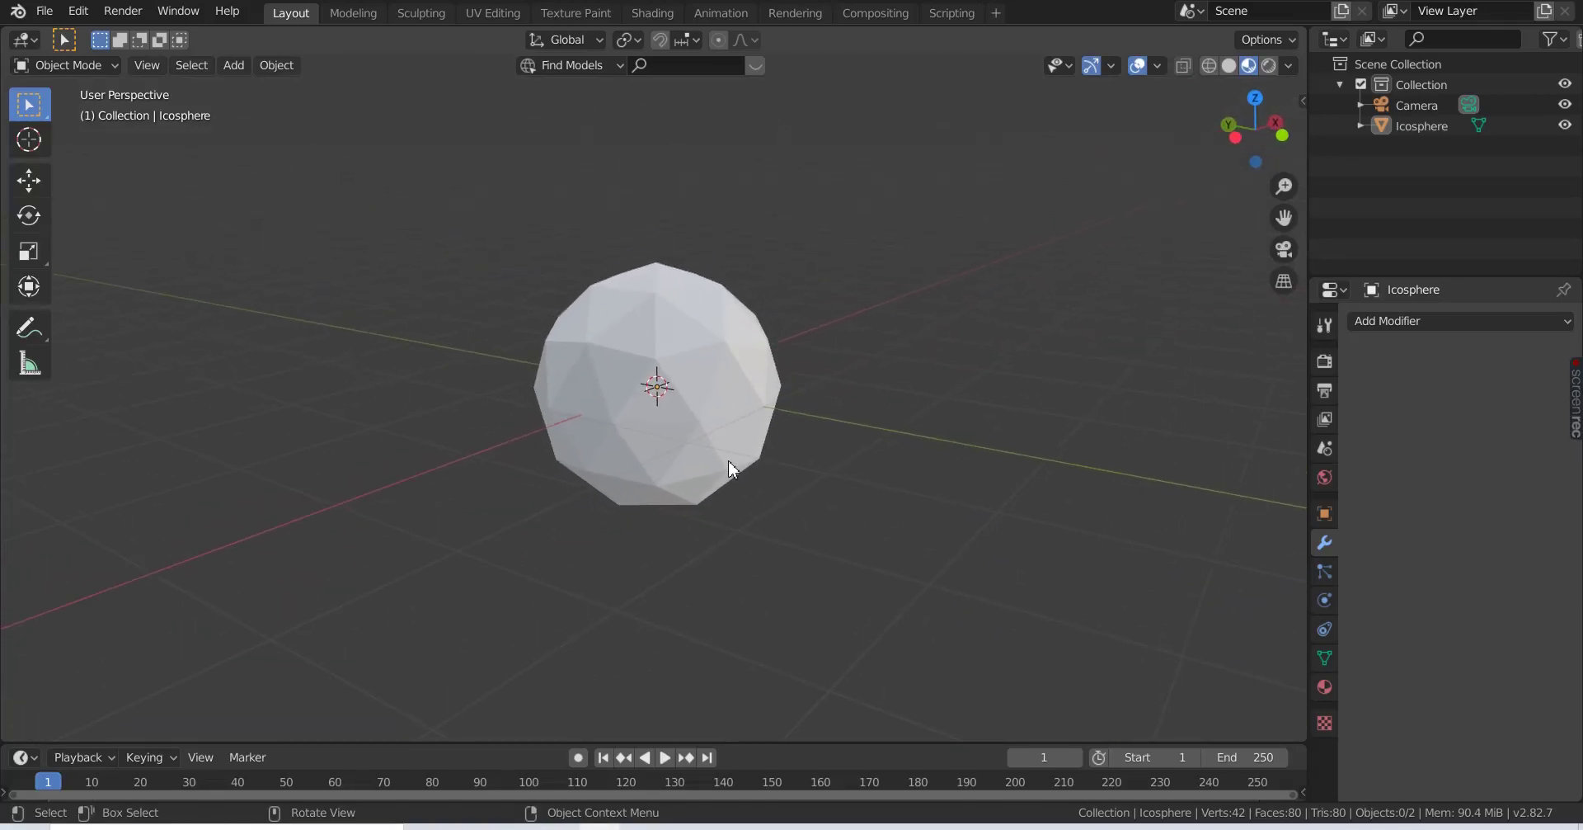
# - Select the icosphere and move it up and to the left of the 3D cursor
pyautogui.scroll(2, 728, 492)
pyautogui.scroll(-1, 725, 491)
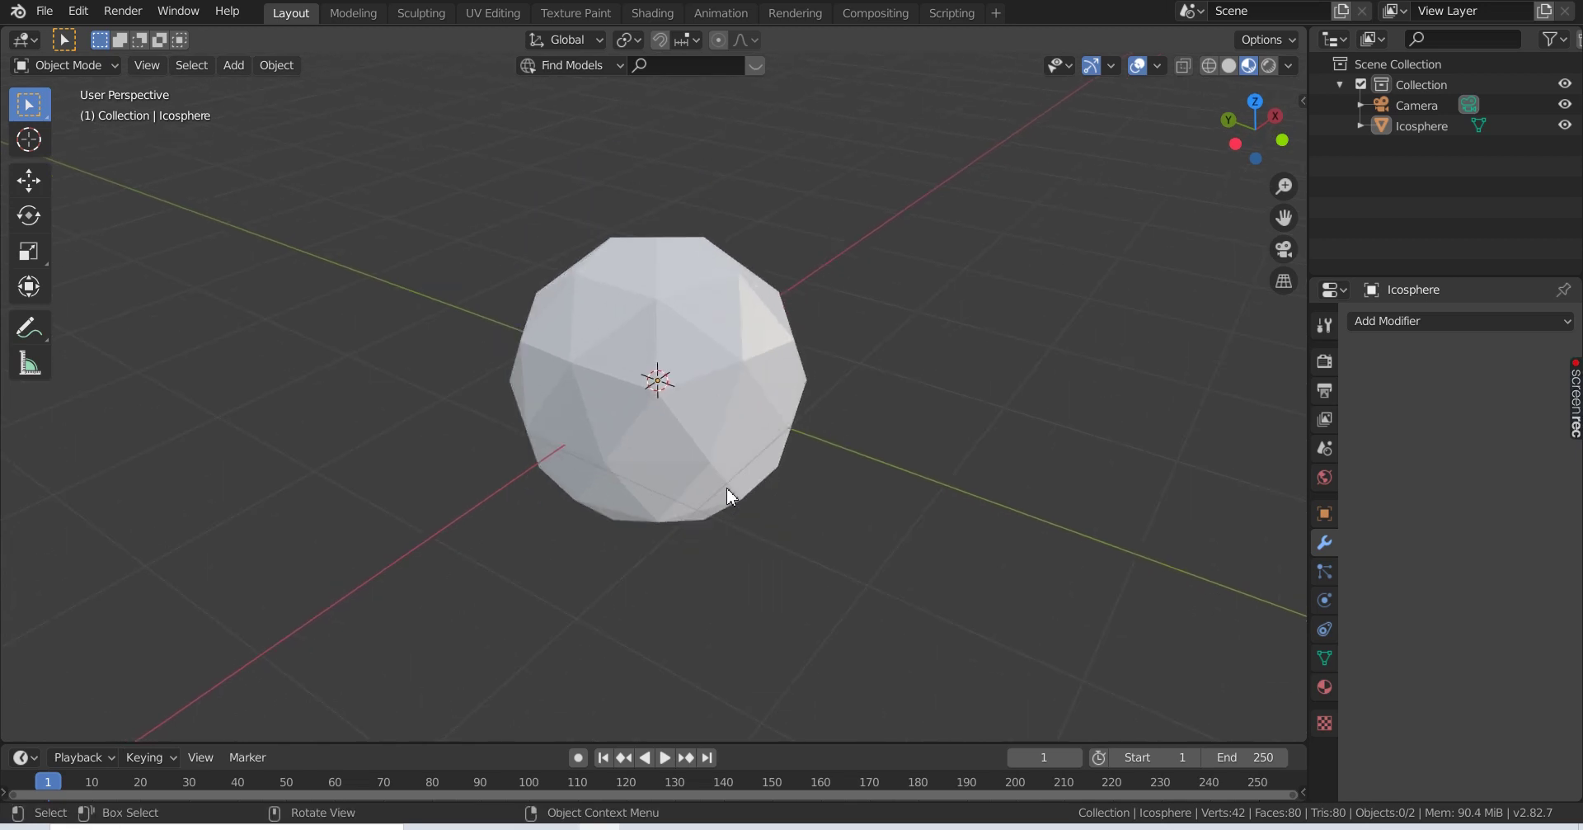
pyautogui.scroll(-1, 728, 490)
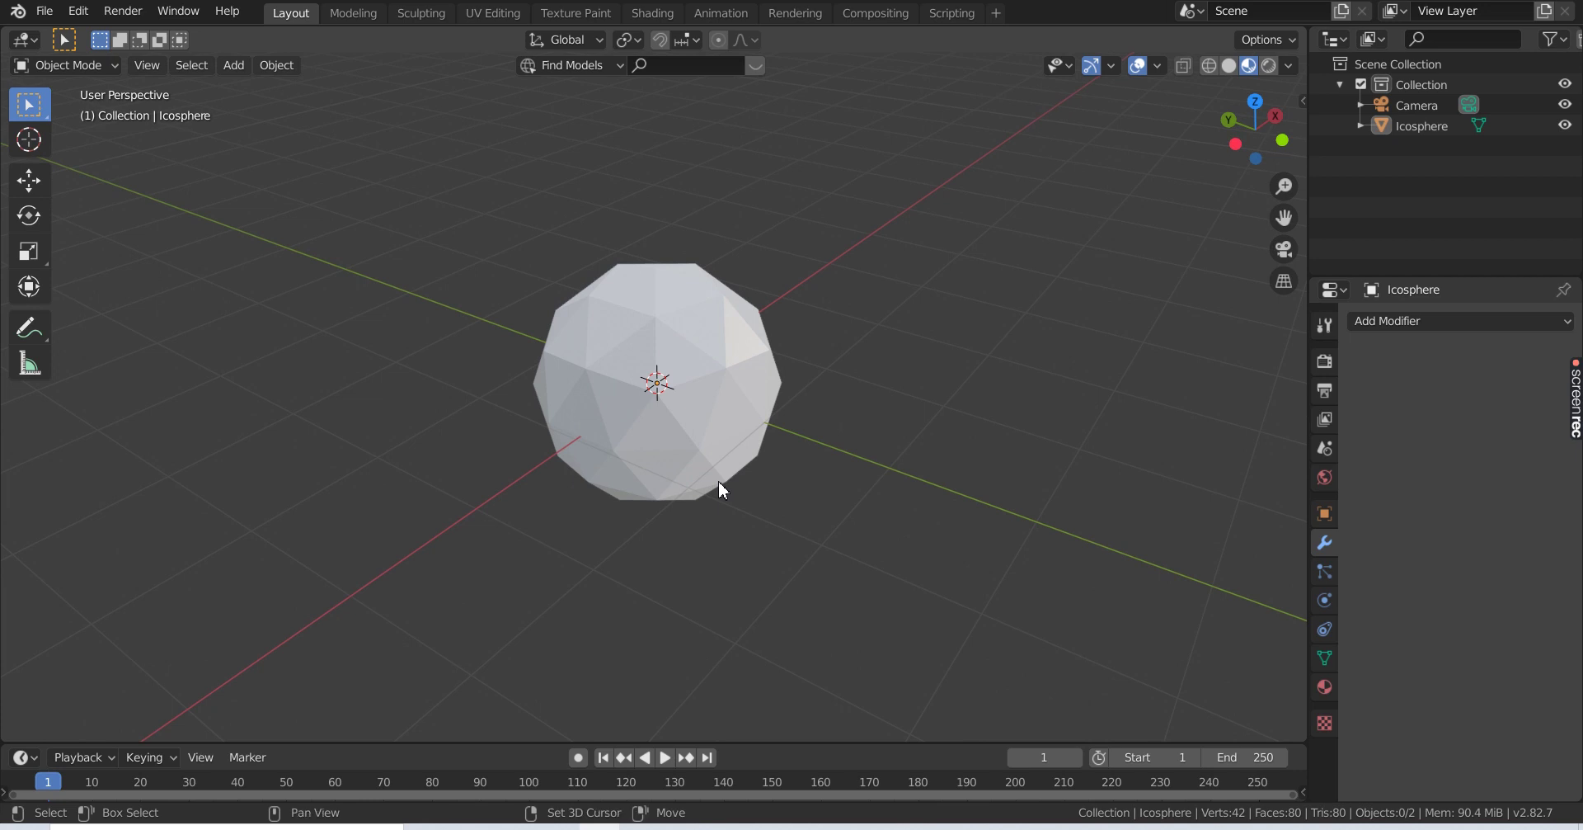
pyautogui.hotkey('shift', 'd')
pyautogui.click(699, 406)
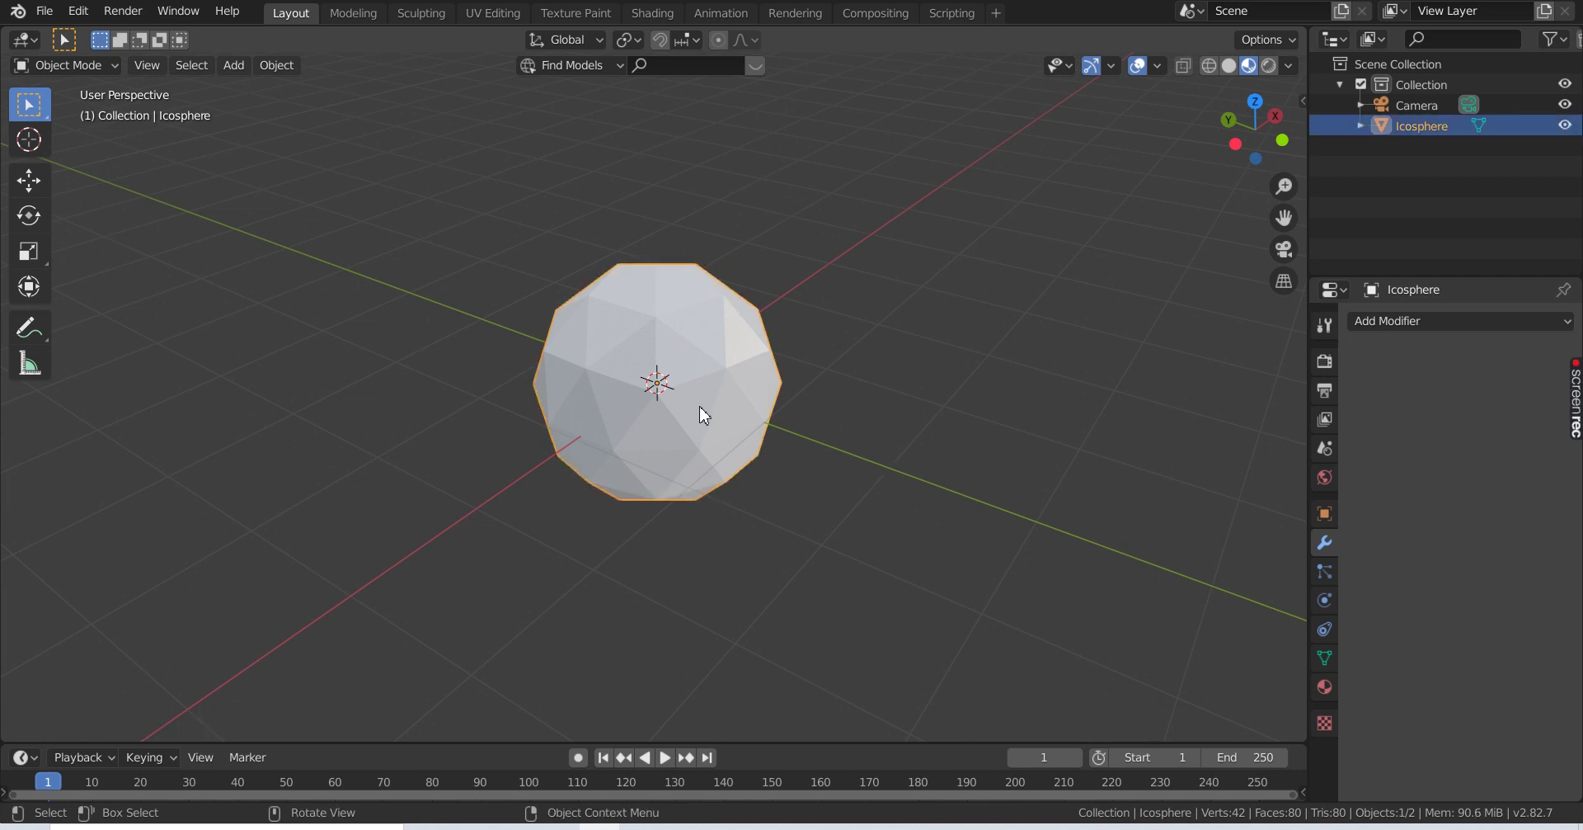
pyautogui.press('g')
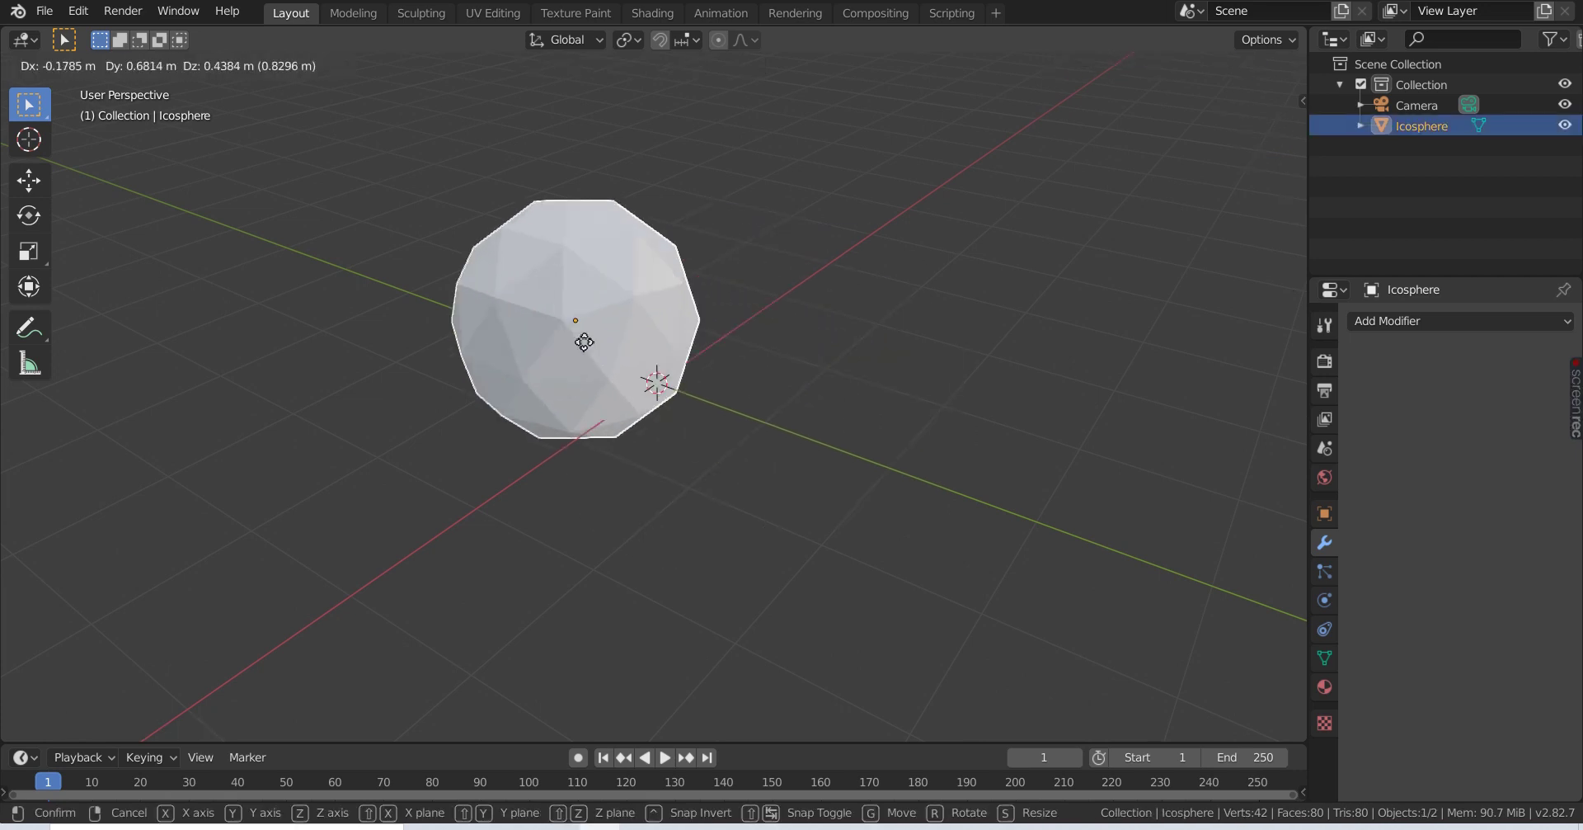
pyautogui.click(582, 384)
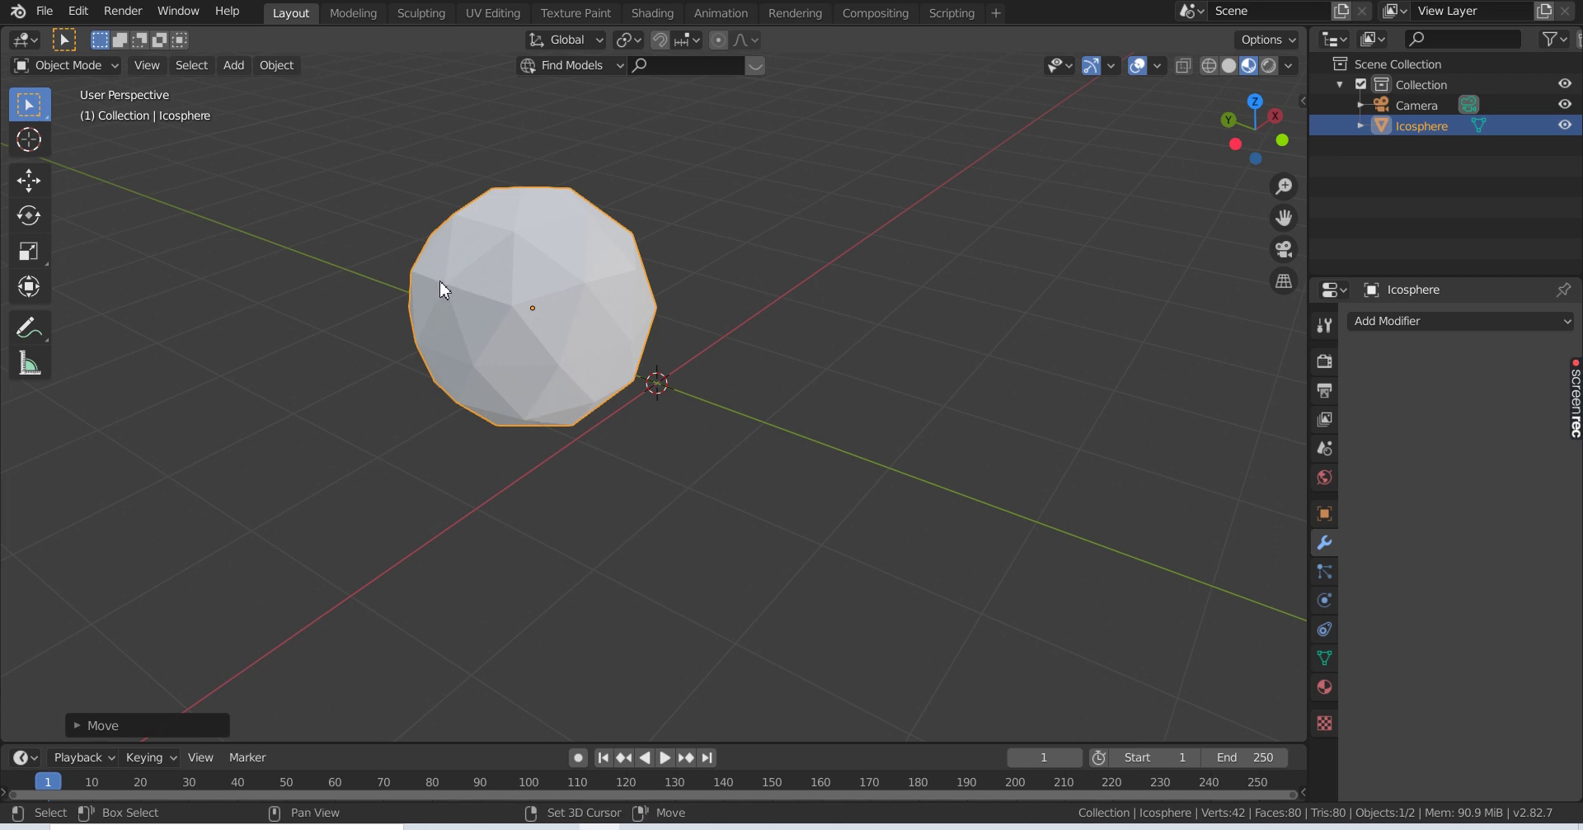
pyautogui.hotkey('shift', 'a')
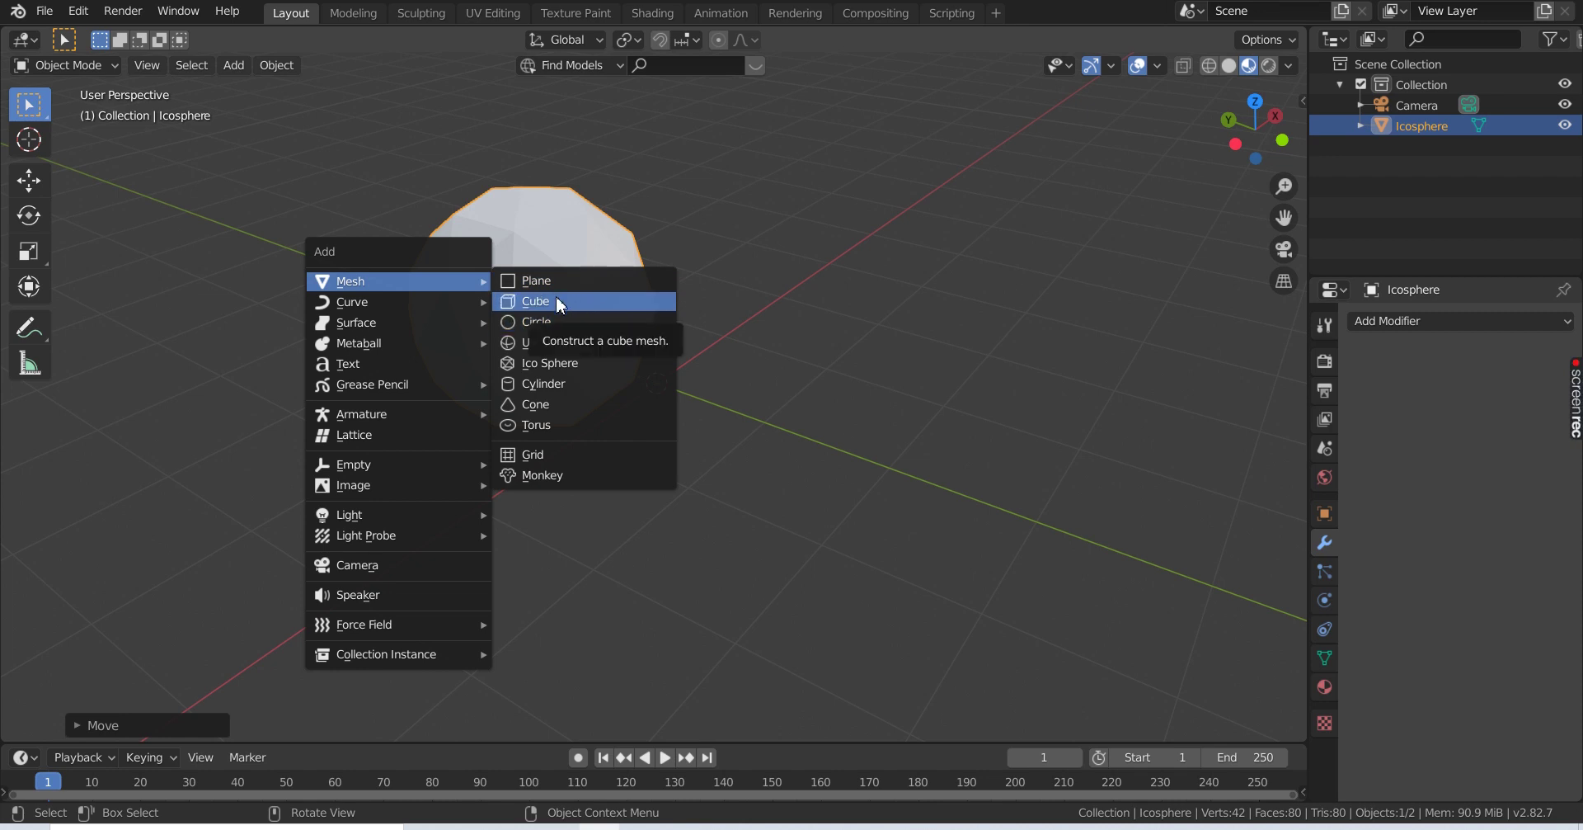
# - Add a cube to the scene and set it down to the right
pyautogui.click(558, 303)
pyautogui.moveTo(674, 355)
pyautogui.mouseDown(button='middle')
pyautogui.moveTo(919, 341)
pyautogui.moveTo(654, 416)
pyautogui.mouseUp(button='middle')
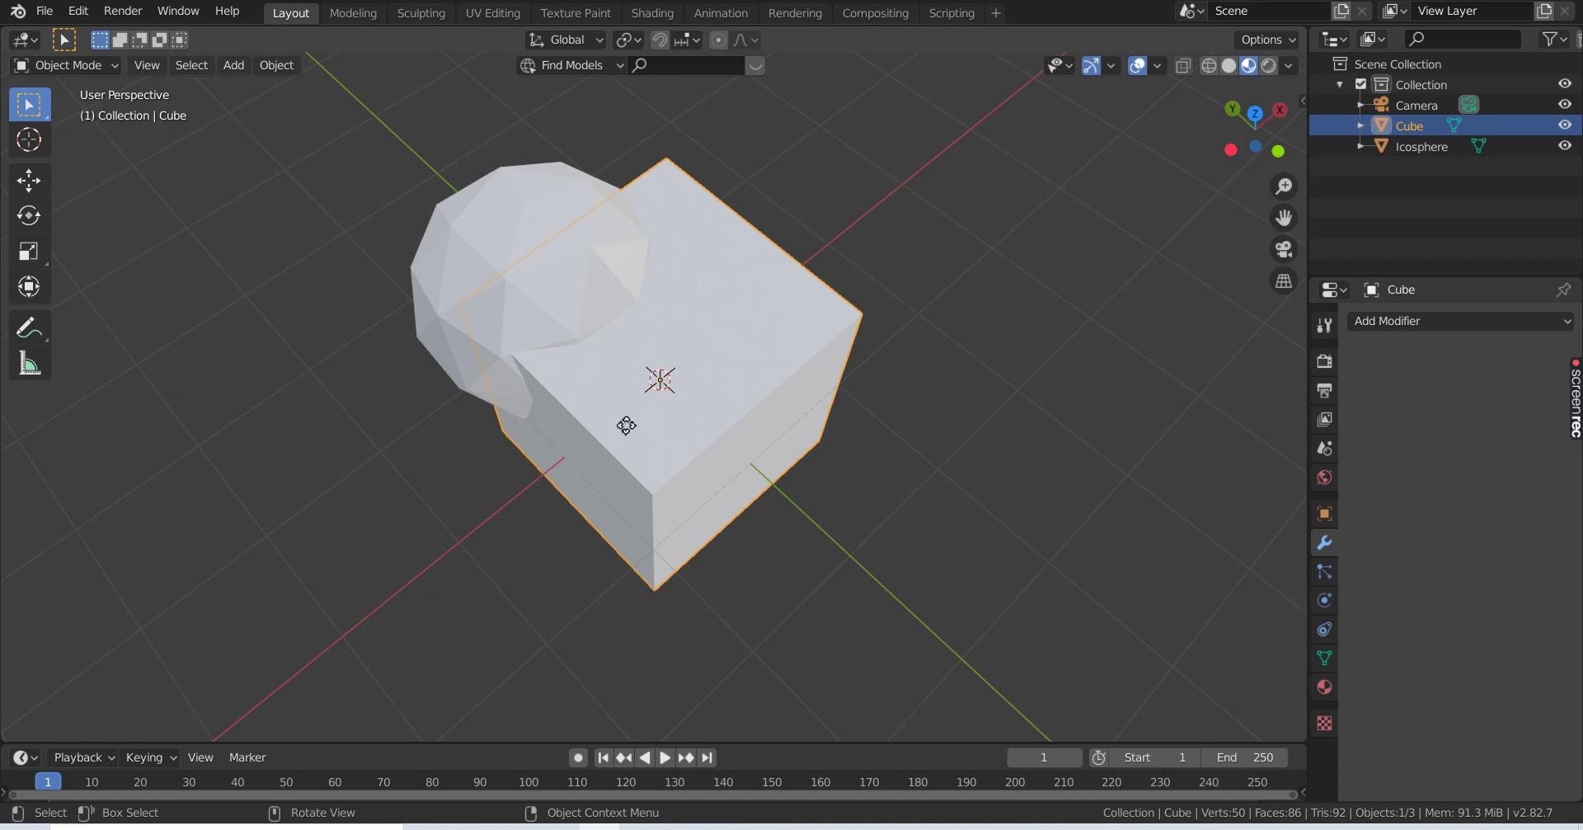
pyautogui.press('g')
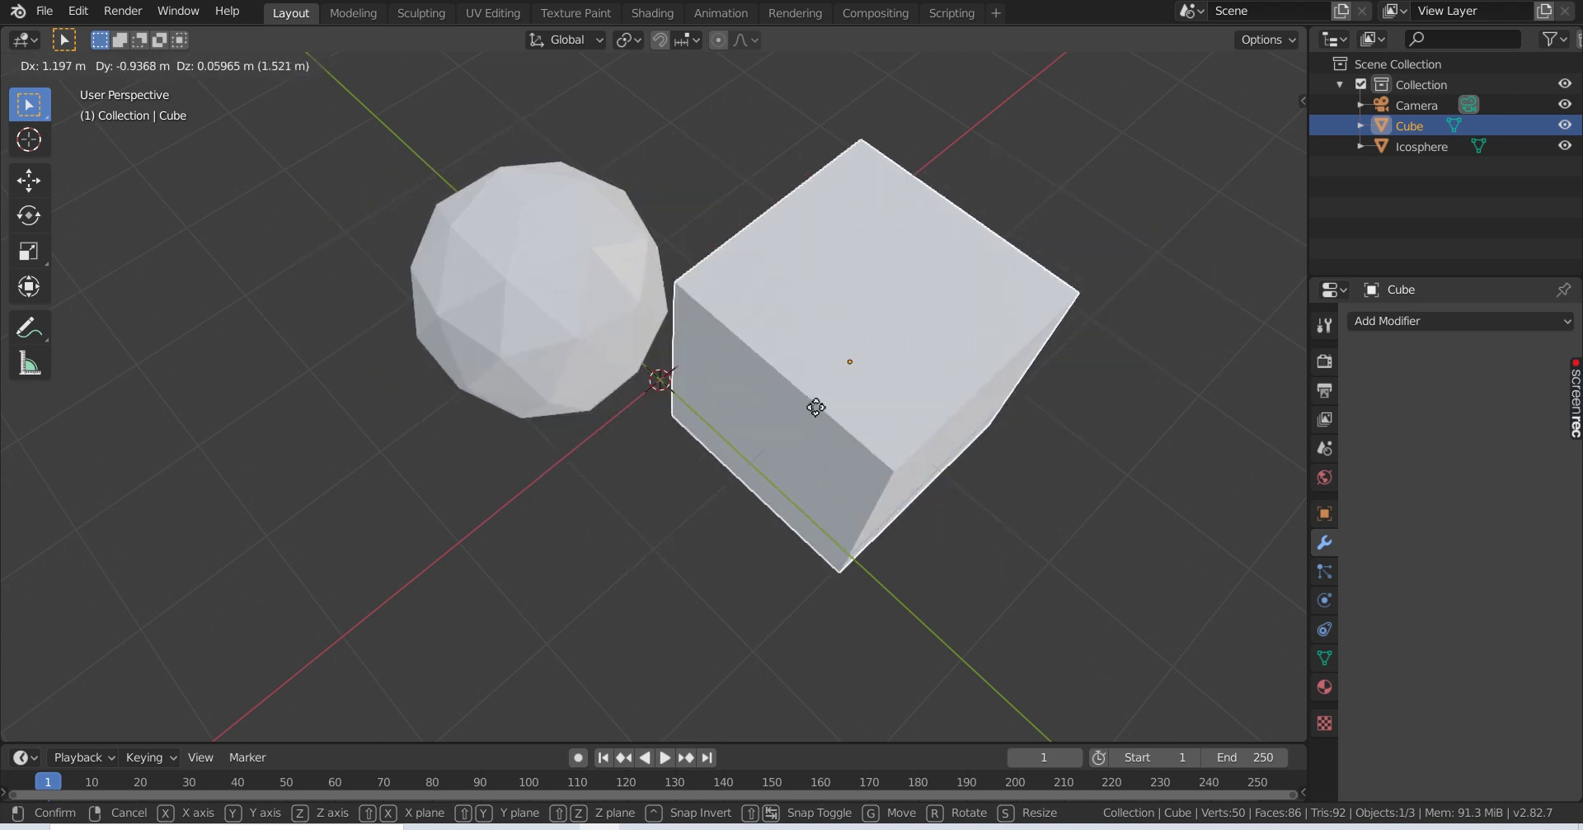
pyautogui.click(816, 408)
# - Move the cube so it overlaps the icosphere, then box-select both objects
pyautogui.press('g')
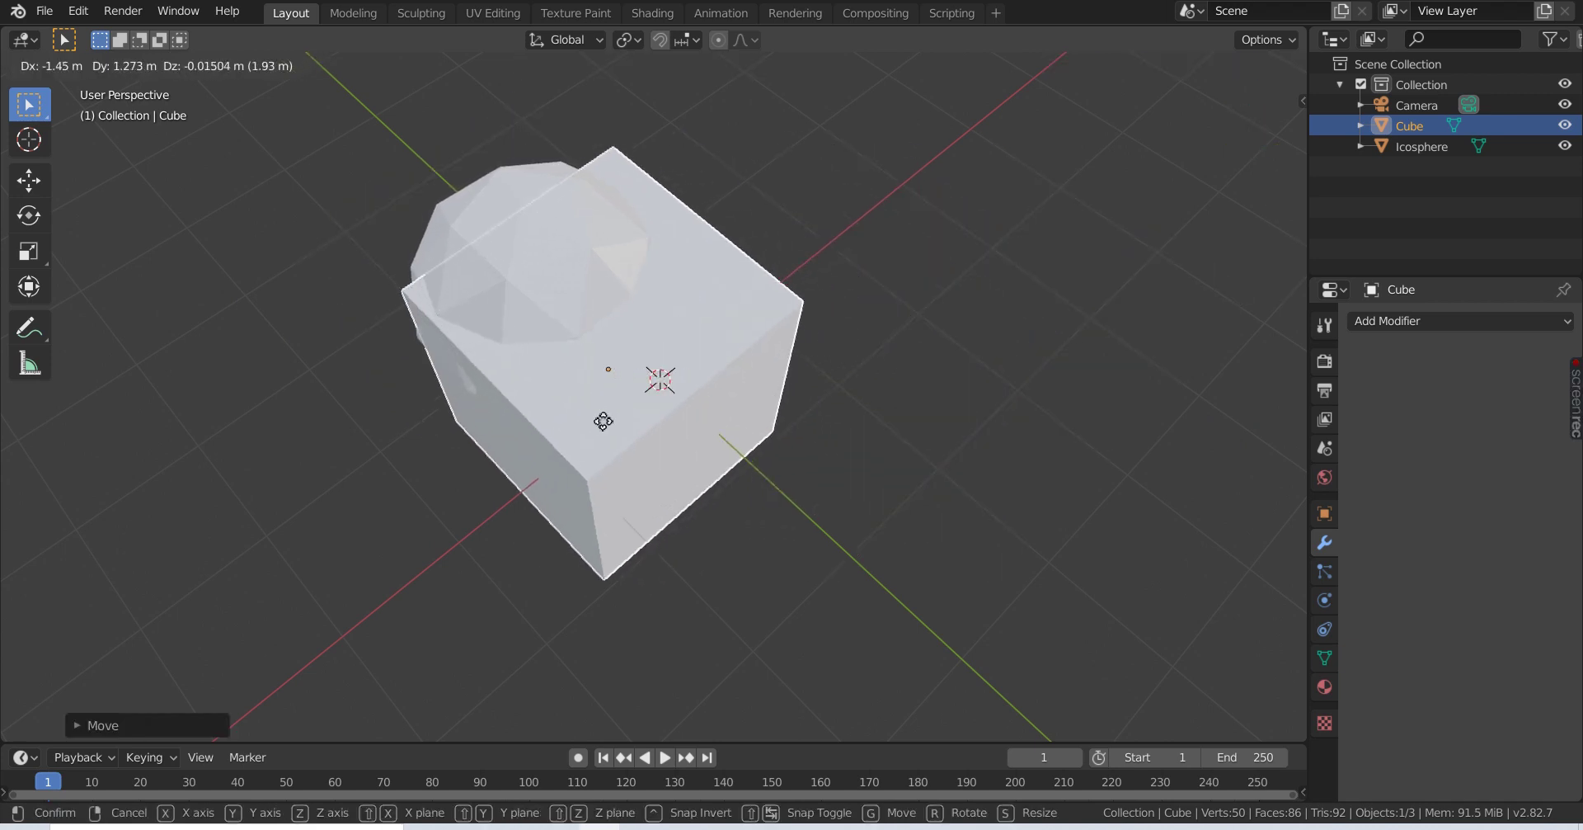
pyautogui.click(577, 427)
pyautogui.moveTo(574, 444)
pyautogui.mouseDown(button='middle')
pyautogui.moveTo(707, 381)
pyautogui.moveTo(600, 398)
pyautogui.mouseUp(button='middle')
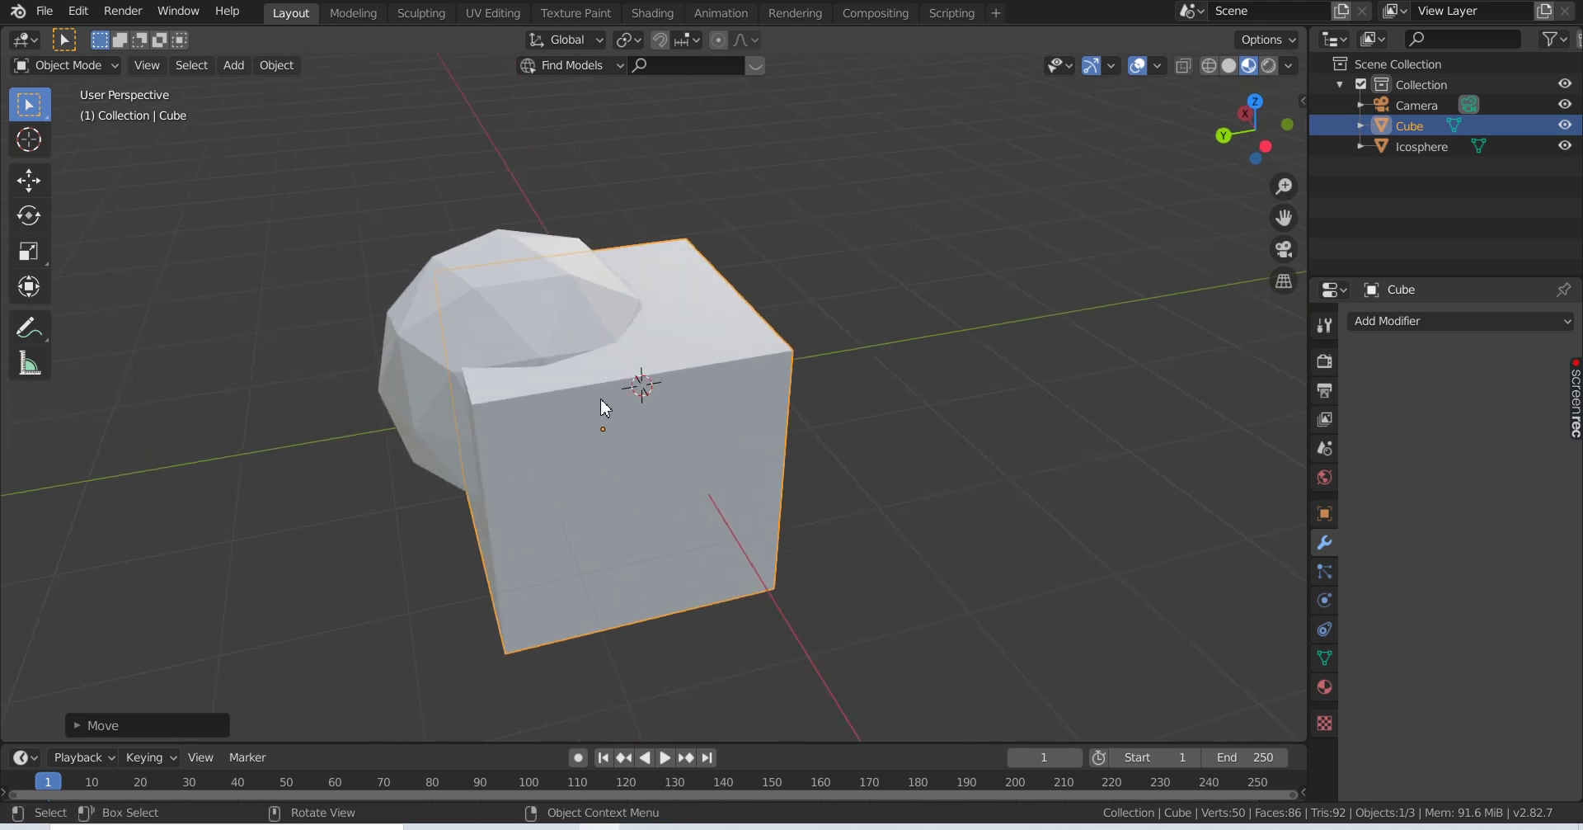
pyautogui.moveTo(282, 138)
pyautogui.mouseDown()
pyautogui.moveTo(945, 632)
pyautogui.moveTo(950, 681)
pyautogui.mouseUp()
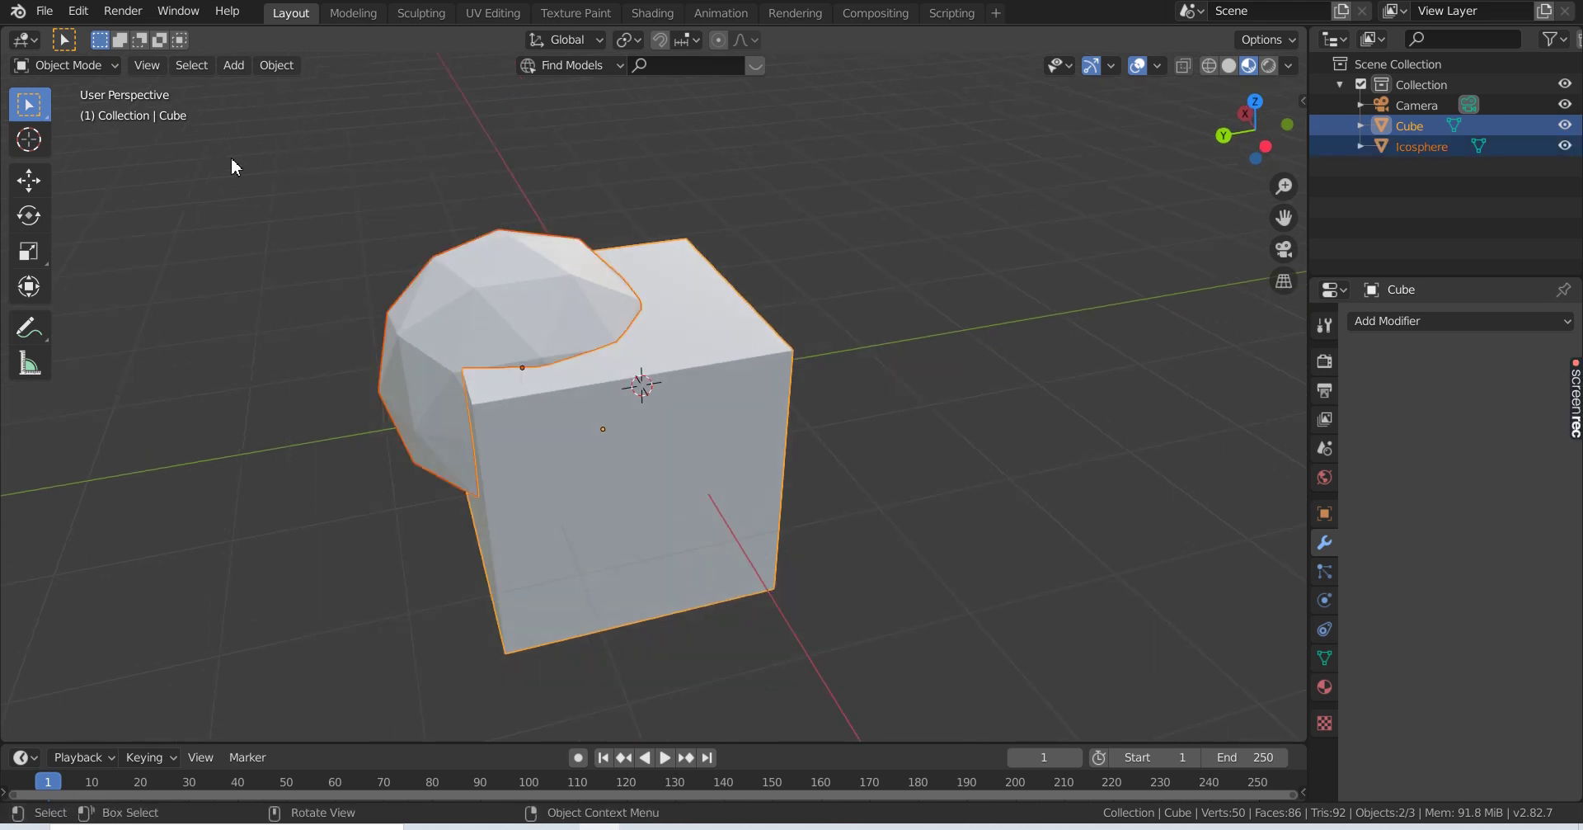
pyautogui.click(87, 17)
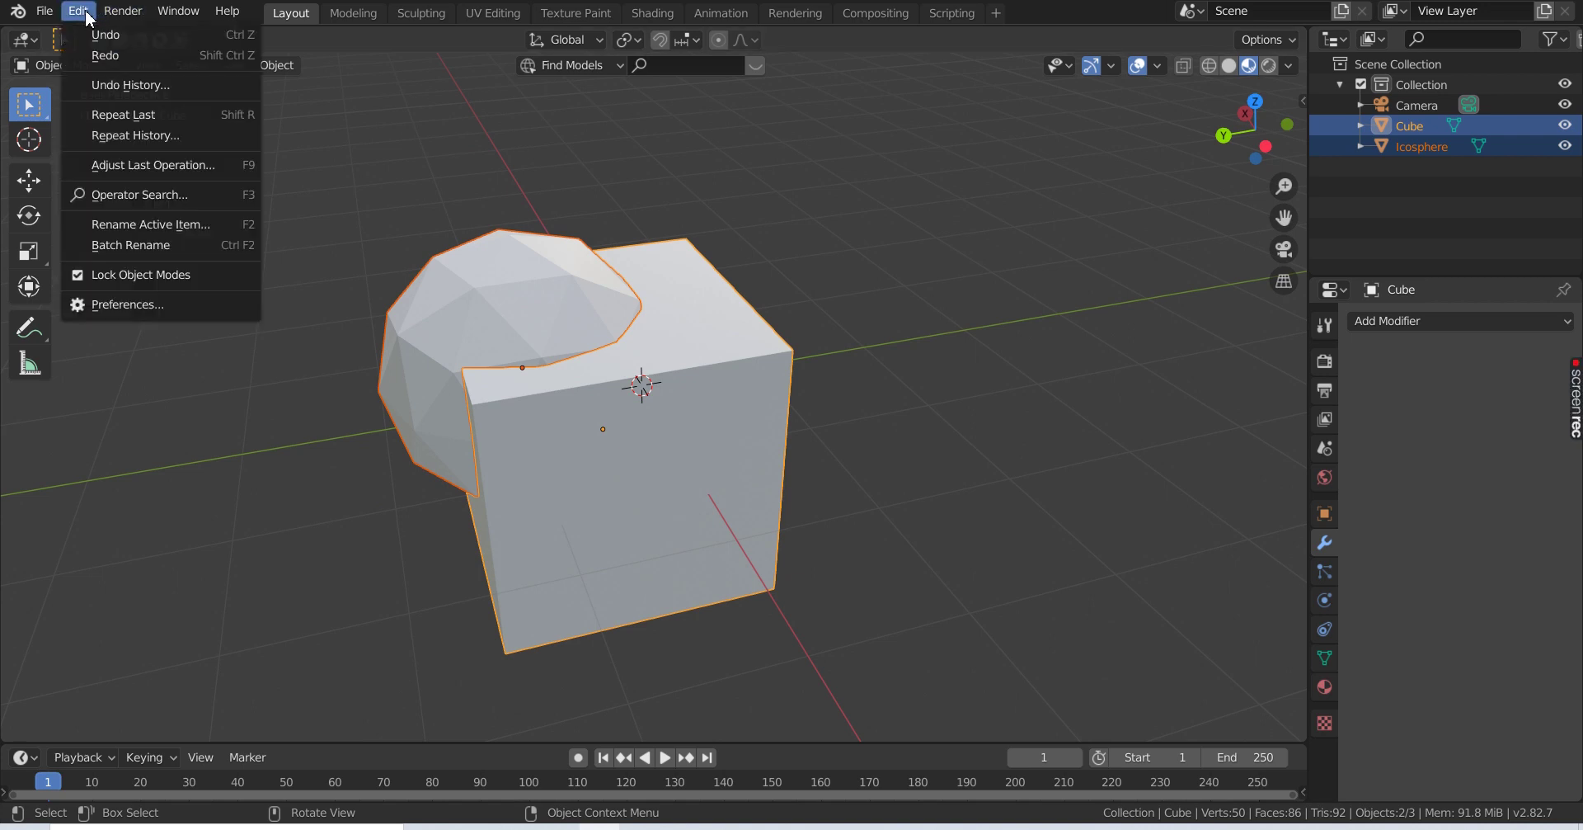
pyautogui.click(150, 305)
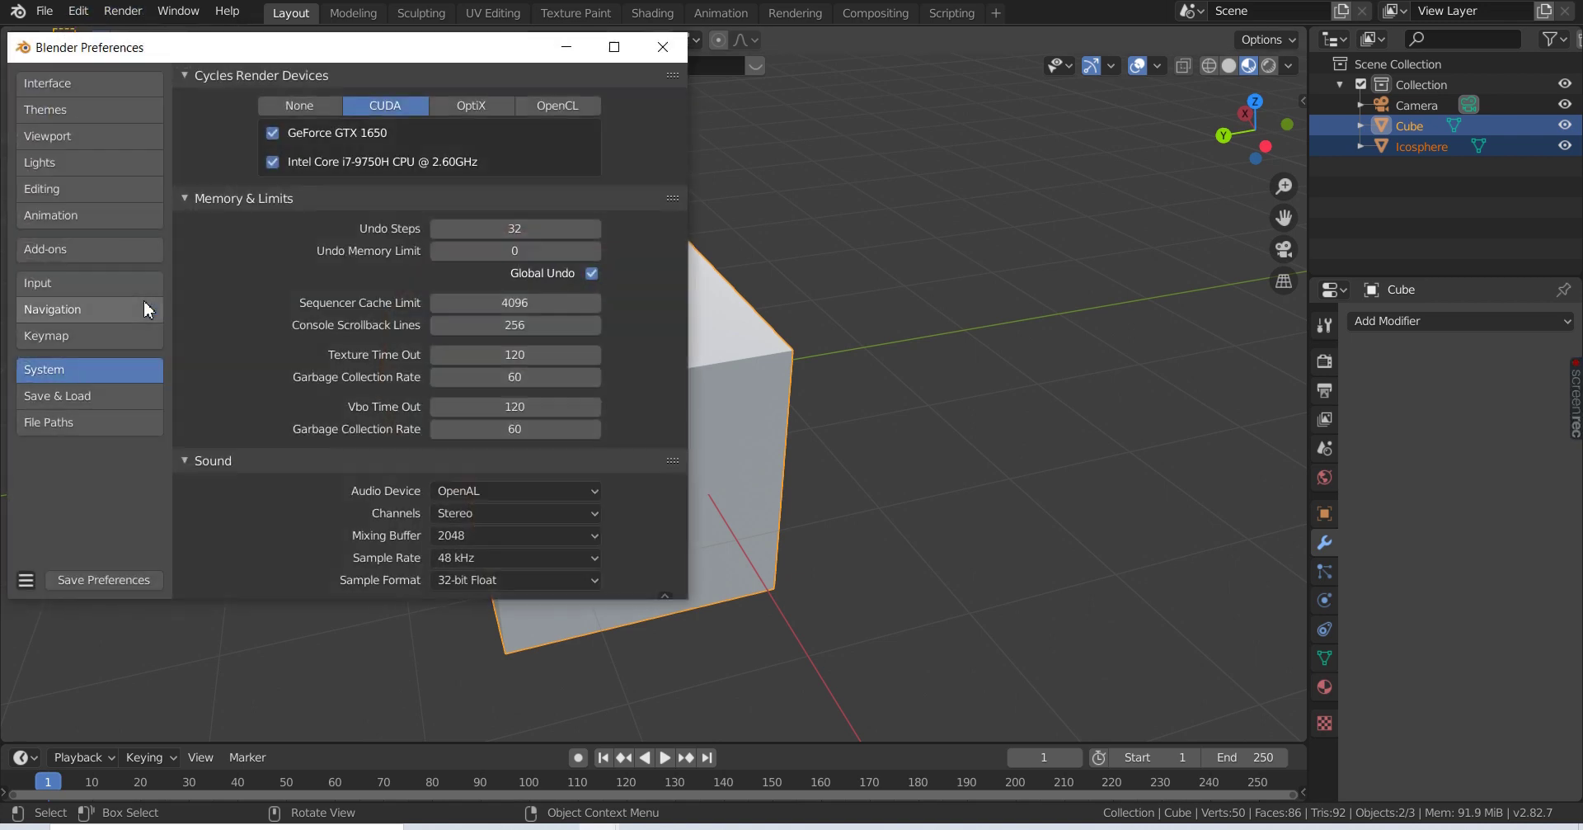
pyautogui.click(75, 254)
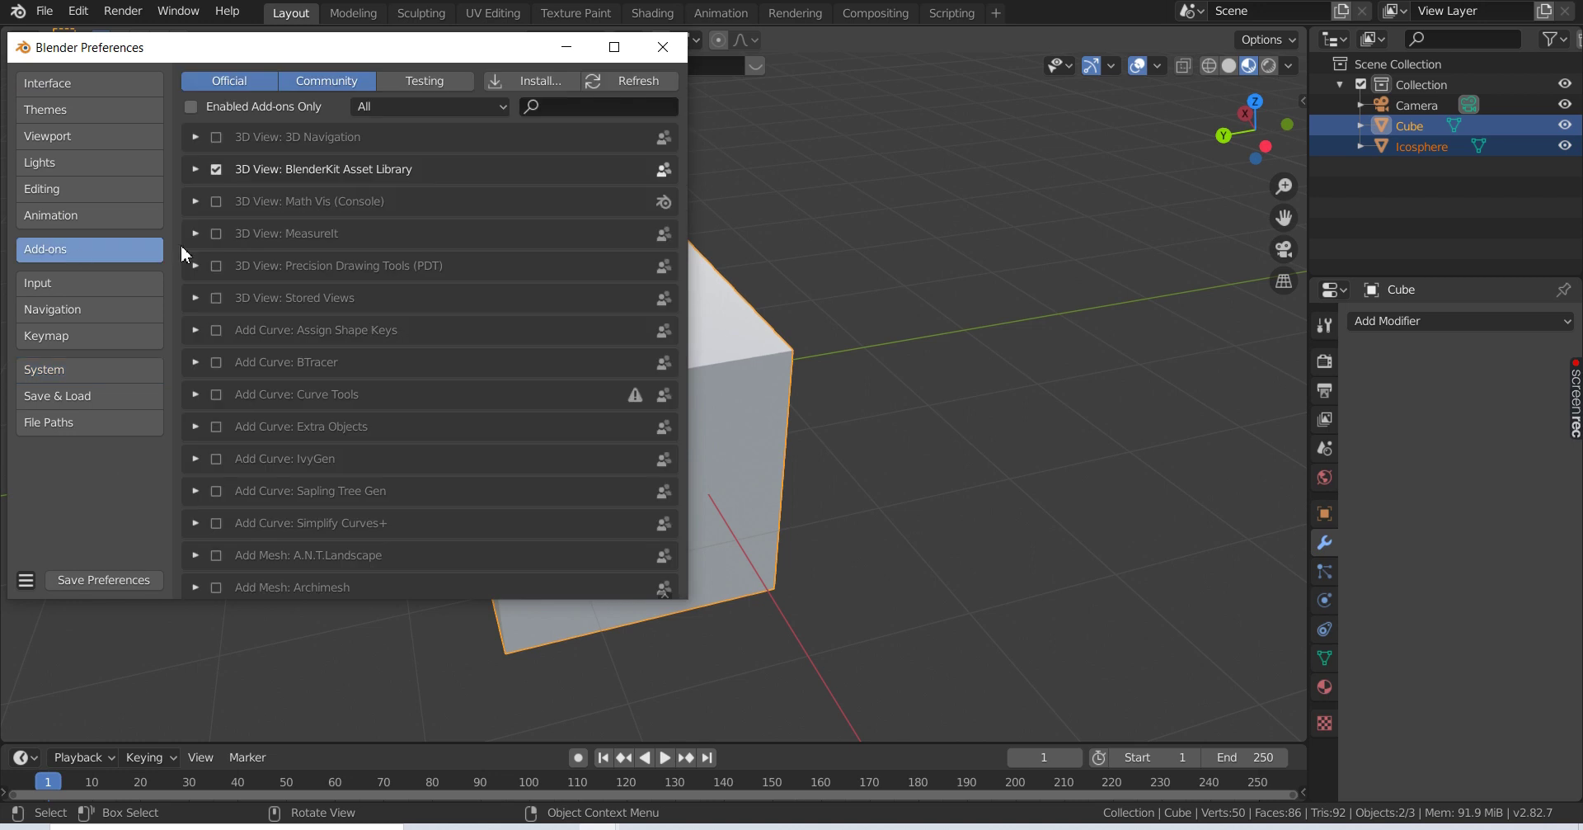
pyautogui.click(569, 107)
pyautogui.write('b')
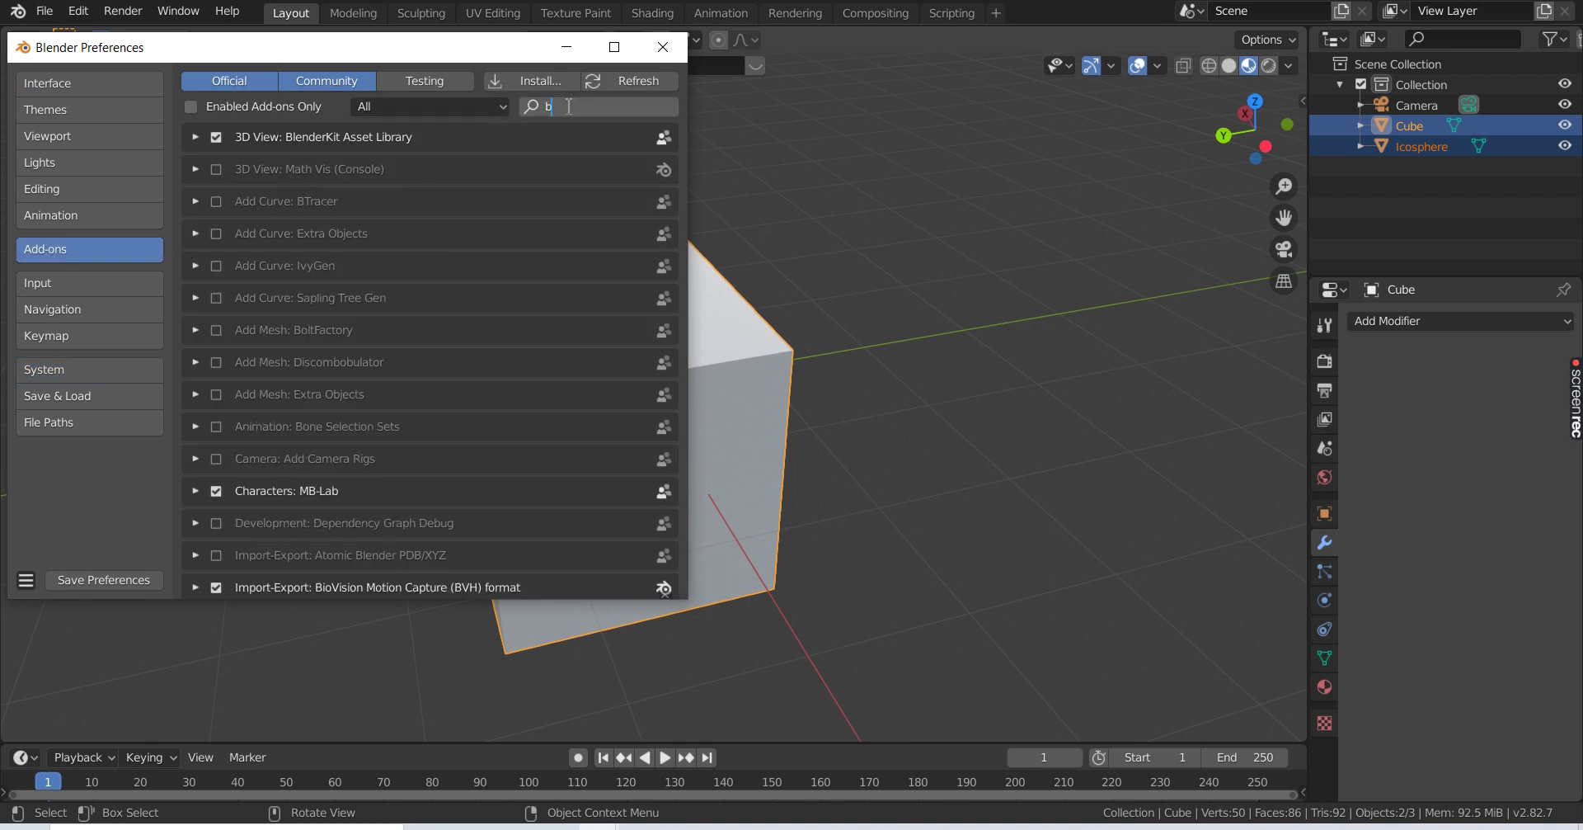
pyautogui.write('ool')
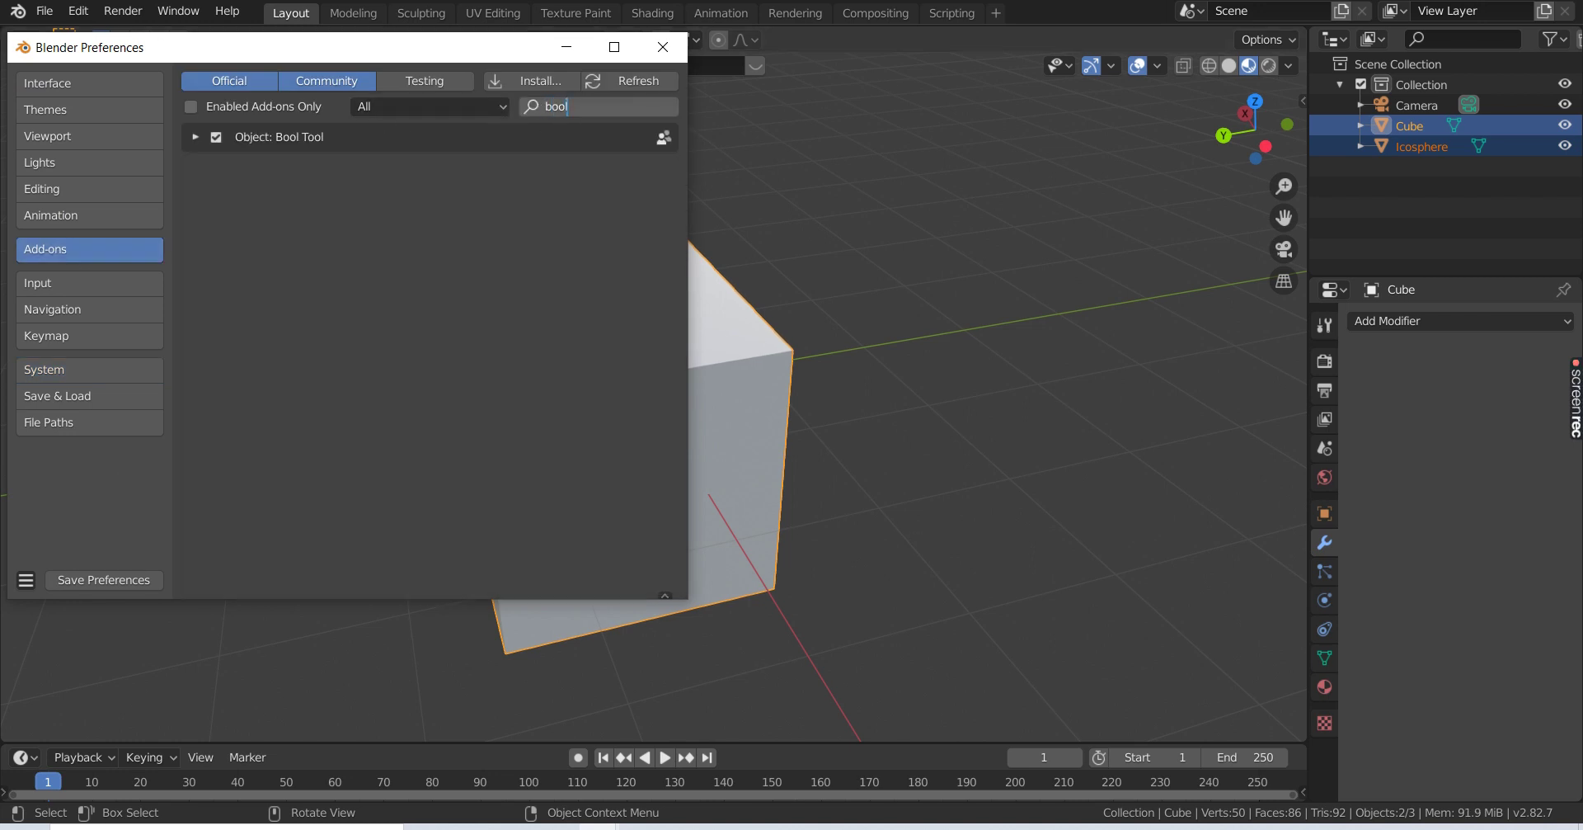
pyautogui.click(191, 140)
pyautogui.click(192, 141)
pyautogui.click(191, 140)
pyautogui.click(192, 140)
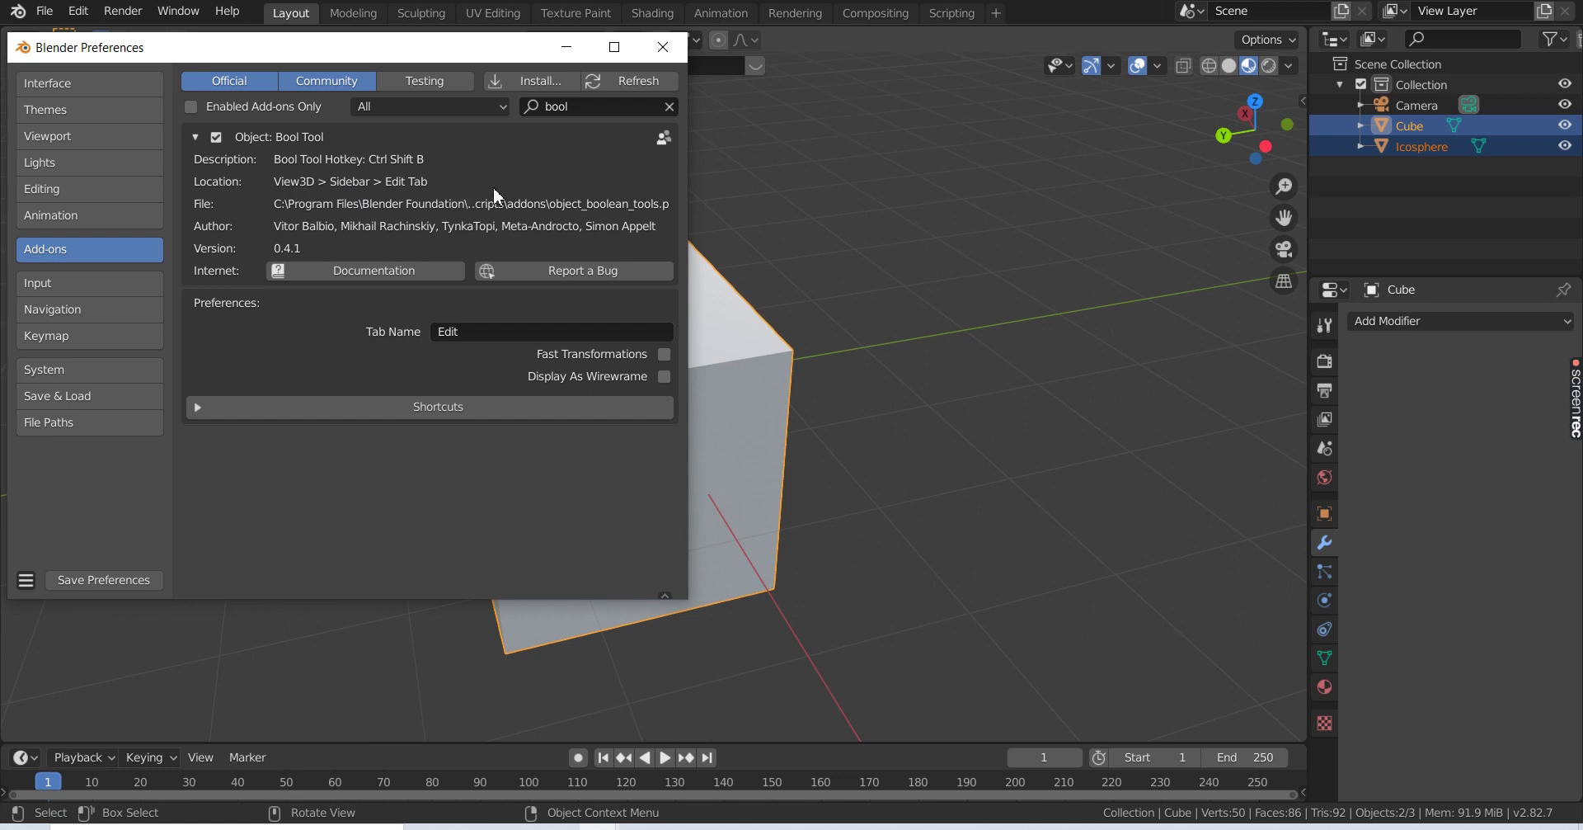
pyautogui.click(663, 47)
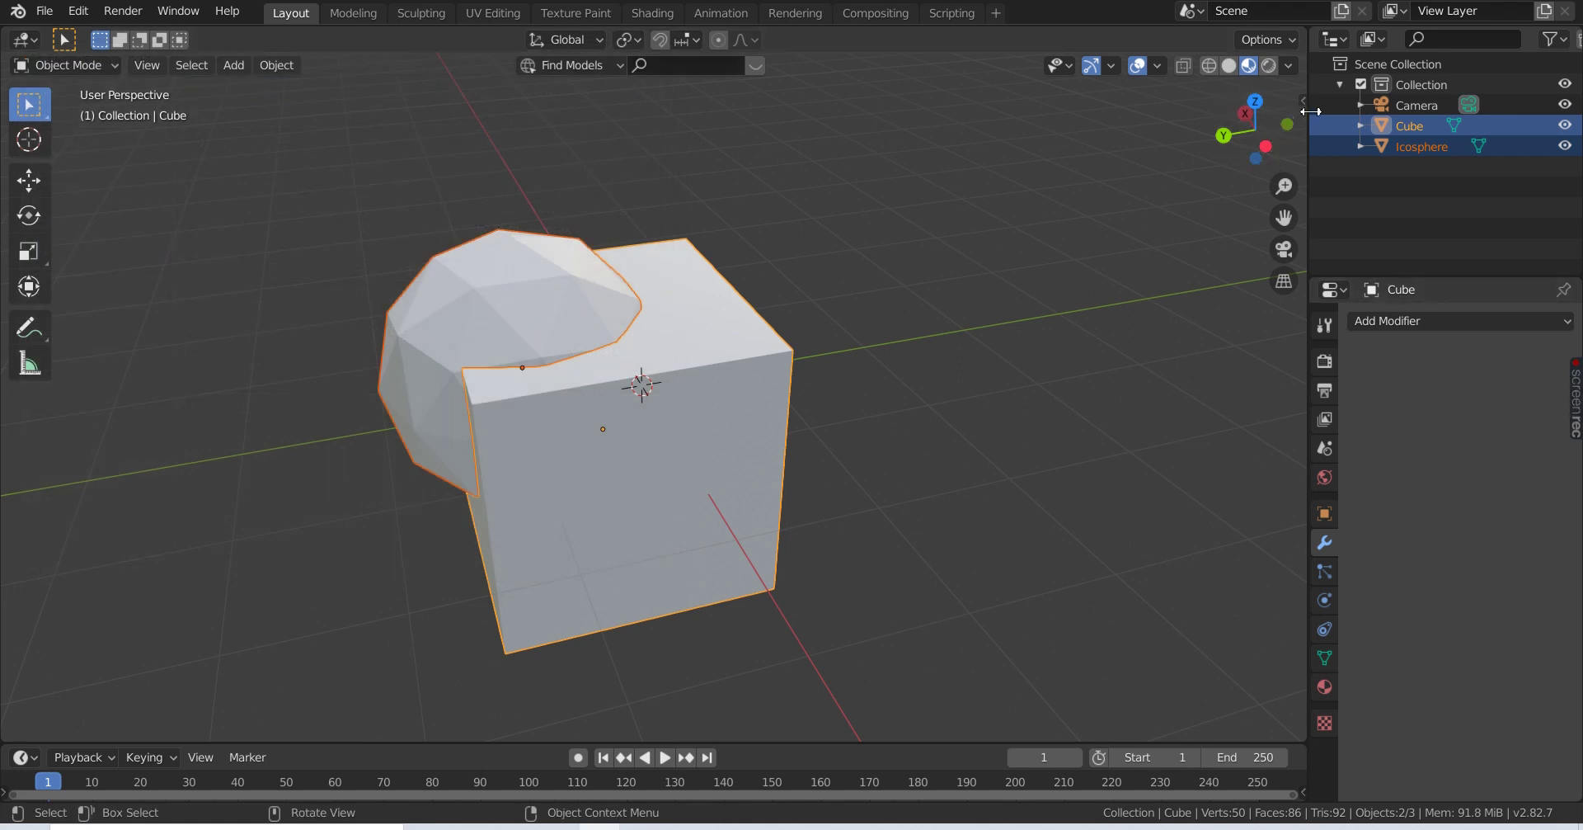
# - Widen the 3D view and show its sidebar on the Tool tab
pyautogui.moveTo(1311, 105); pyautogui.dragTo(1415, 103)
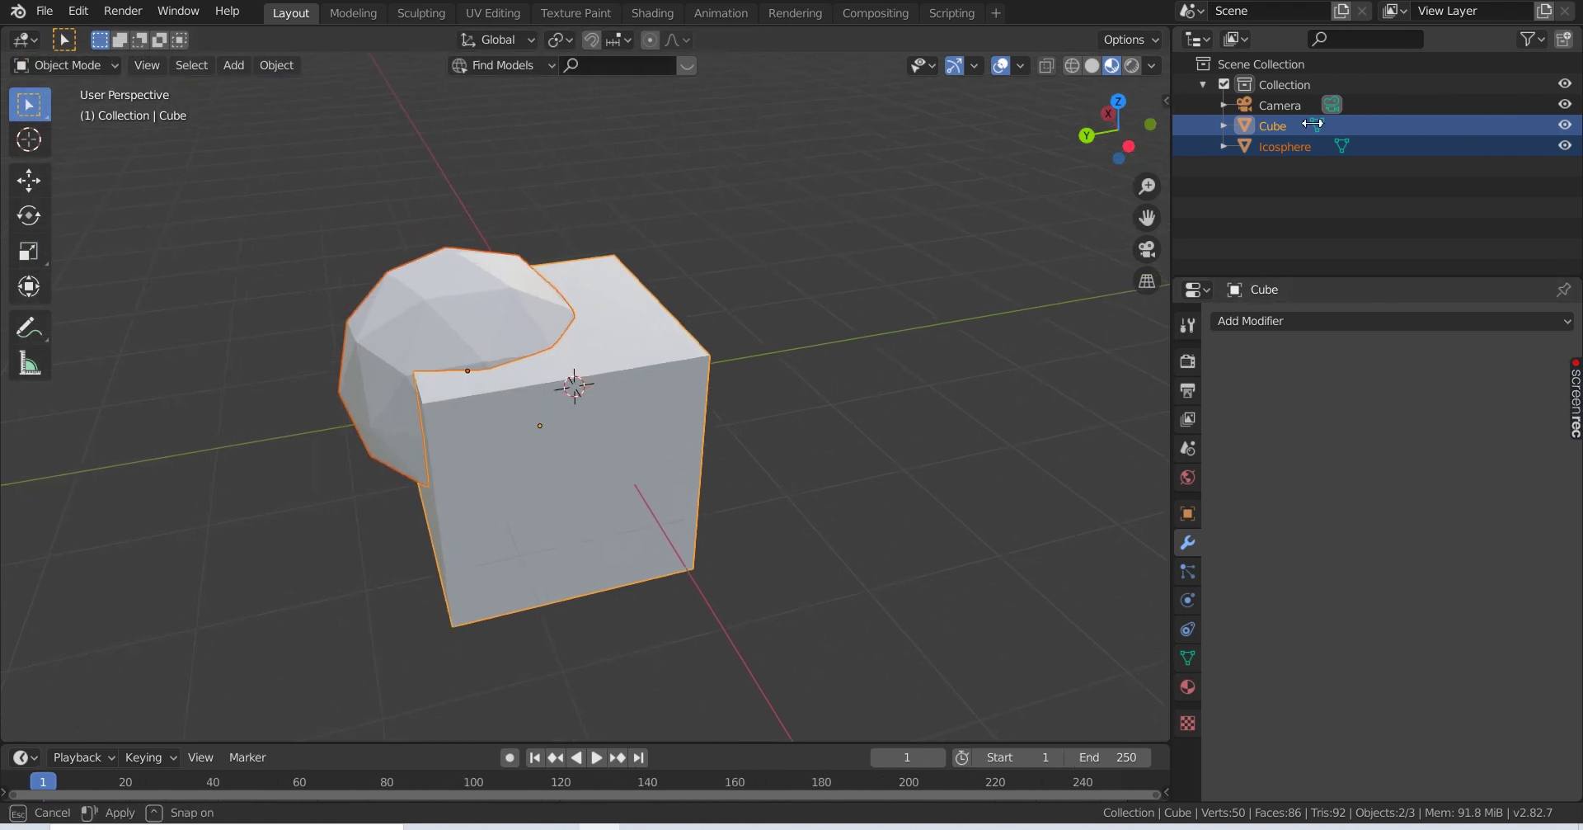
pyautogui.click(1413, 109)
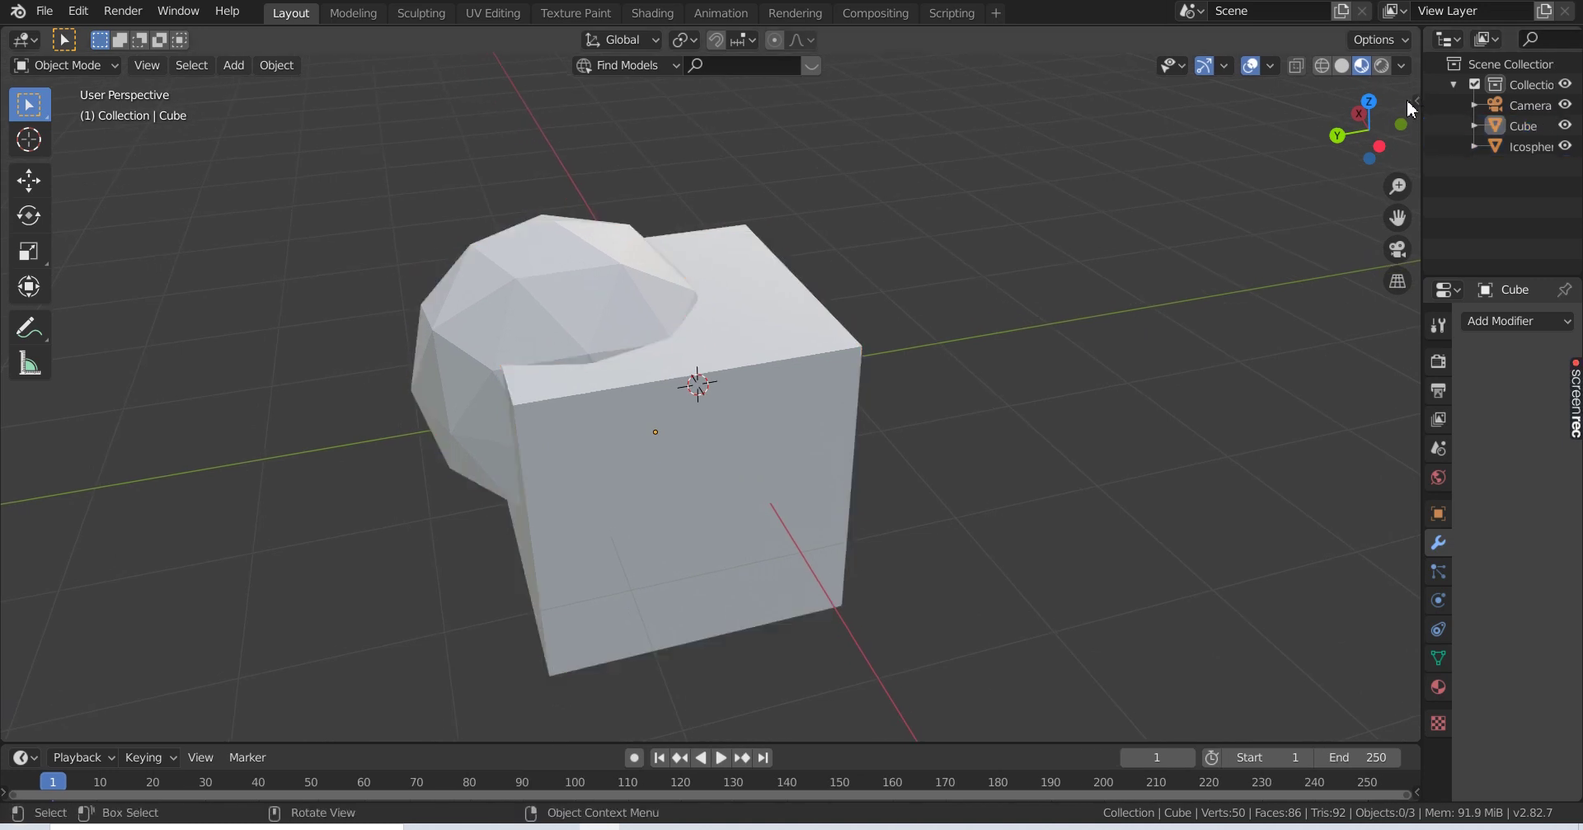
pyautogui.press('n')
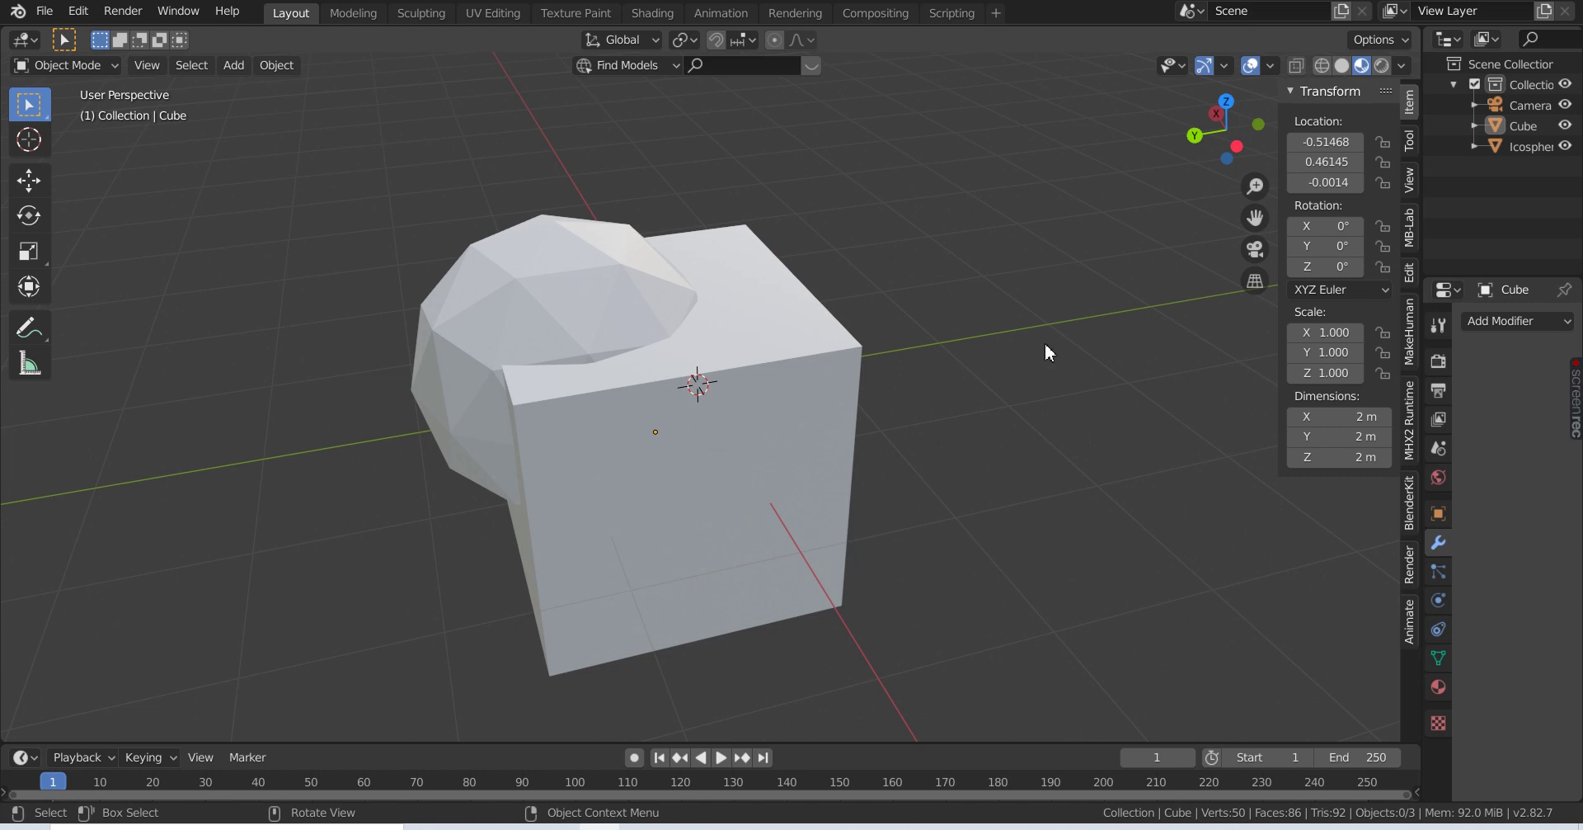
pyautogui.click(1410, 148)
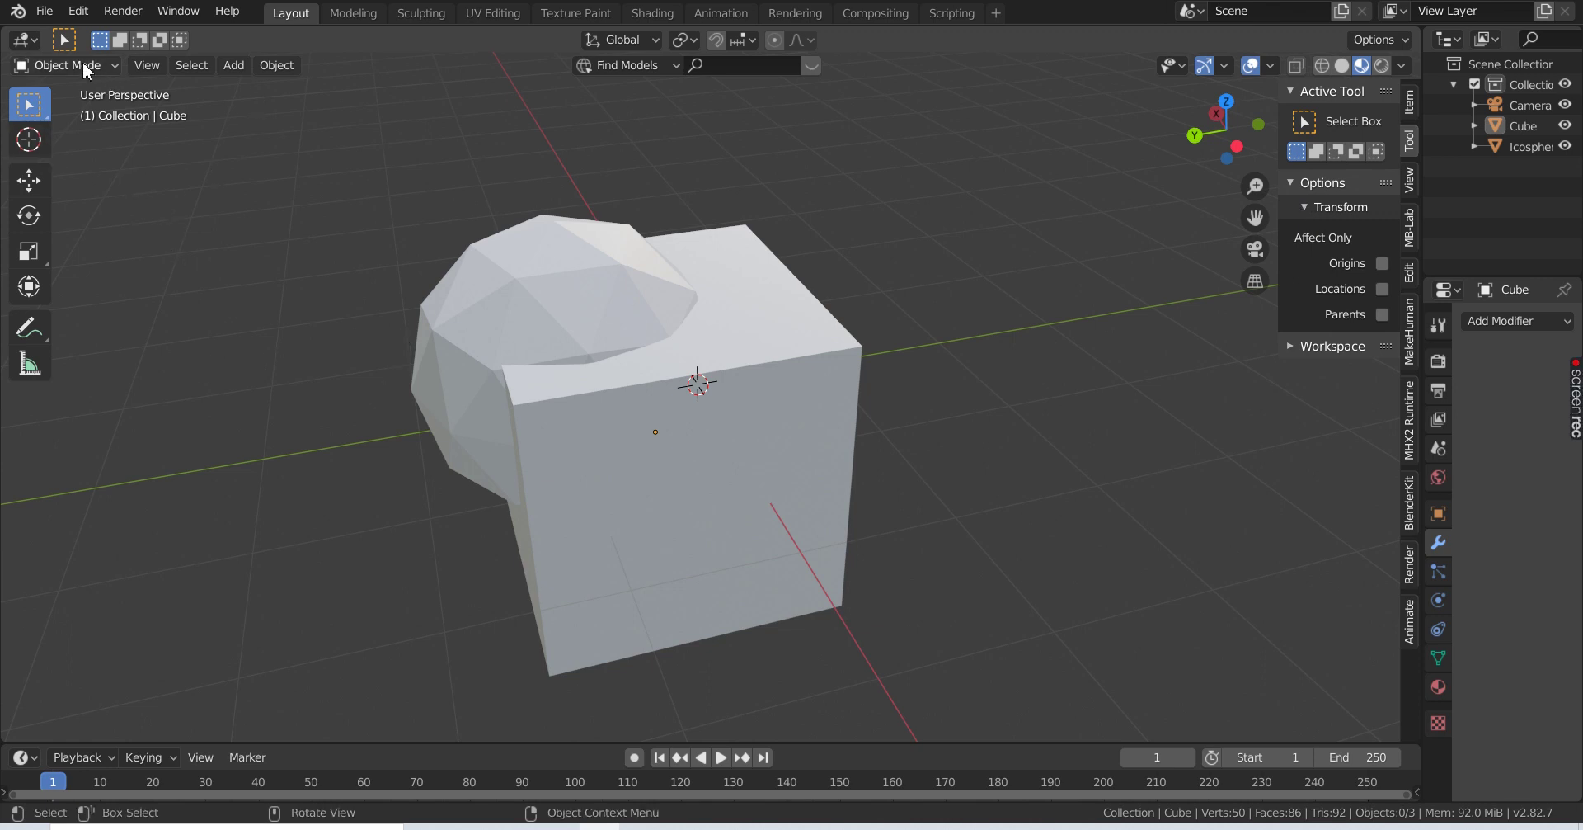
# - Toggle into Edit Mode and back, then select the icosphere with the cube active
pyautogui.click(82, 66)
pyautogui.click(75, 111)
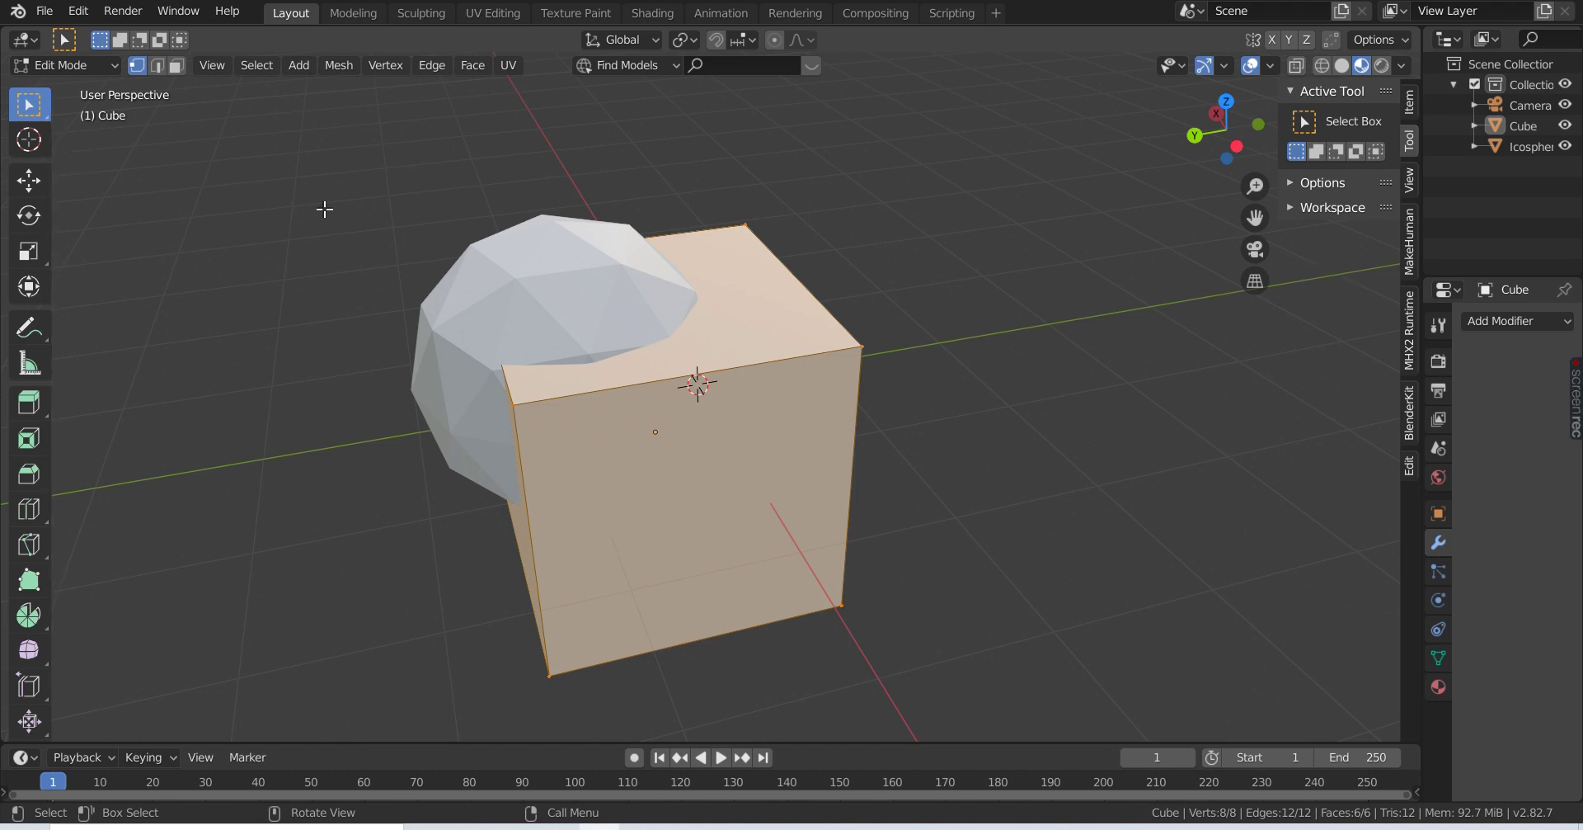
pyautogui.press('Tab')
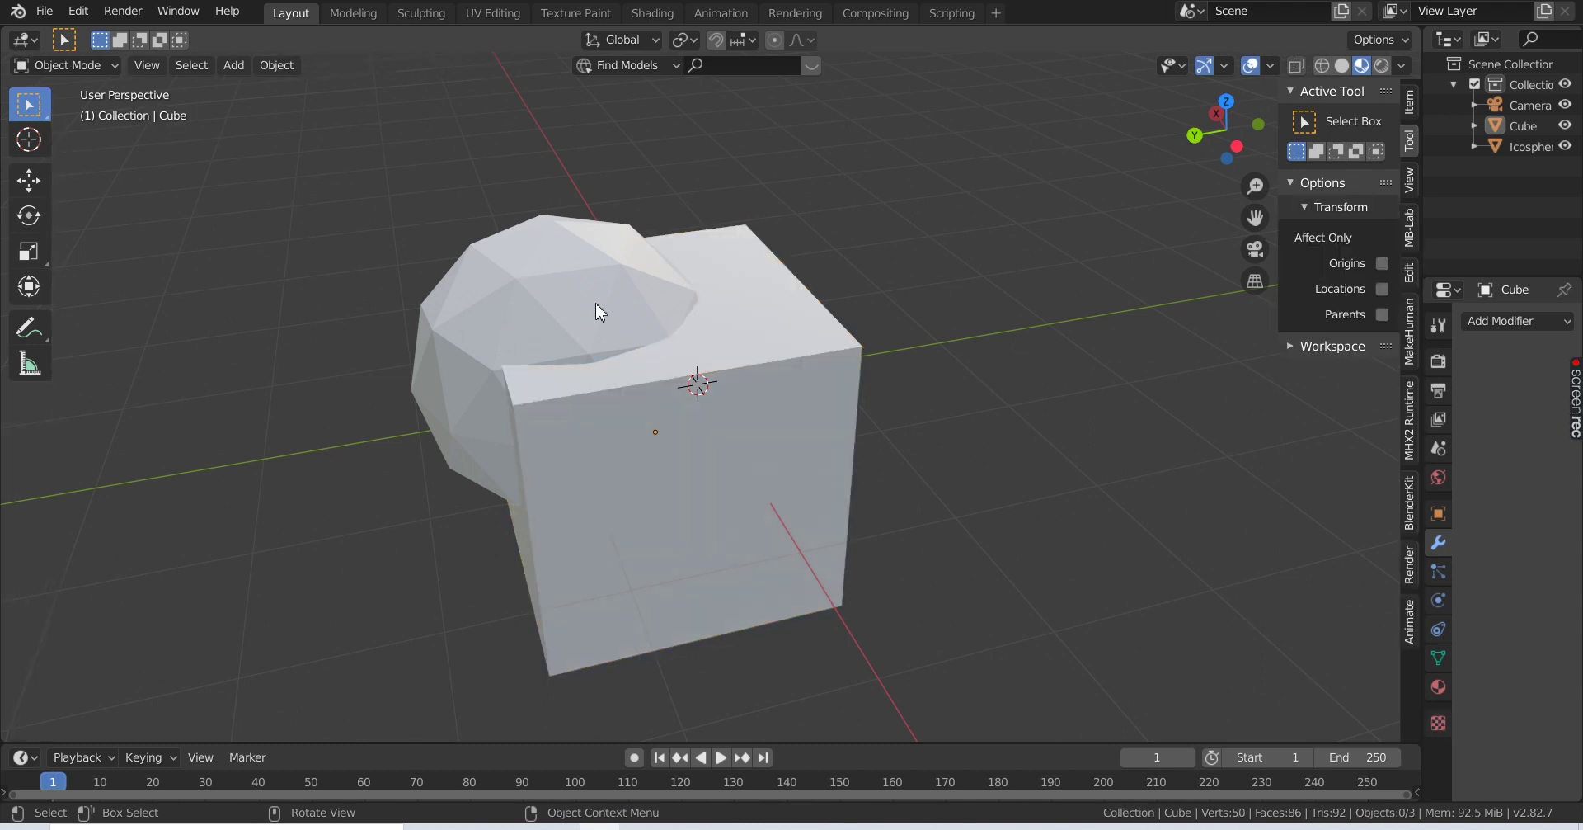
pyautogui.click(600, 311)
pyautogui.keyDown('shift'); pyautogui.click(759, 399); pyautogui.keyUp('shift')
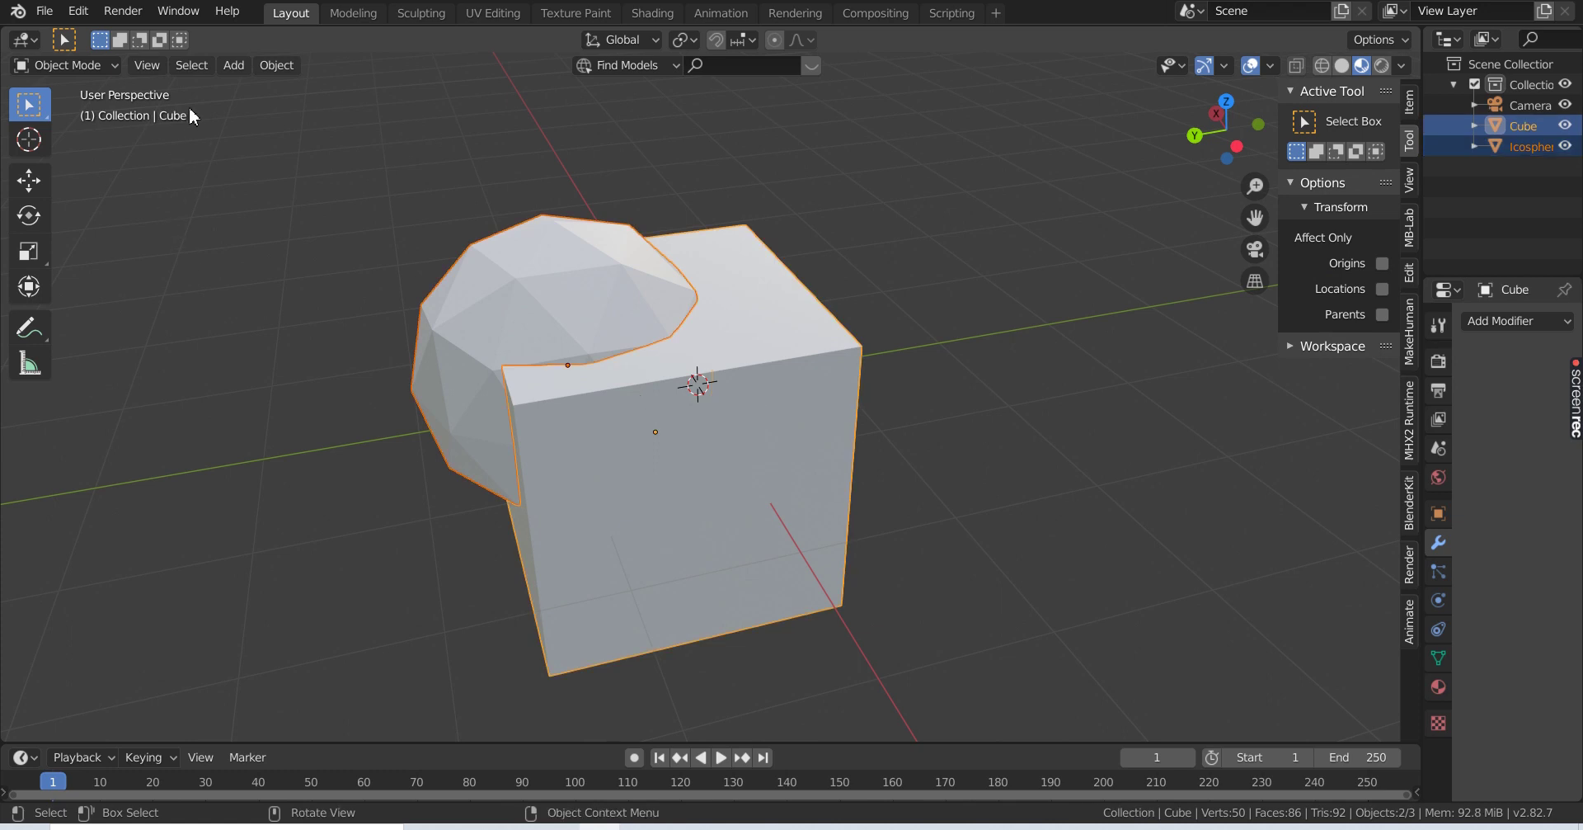
pyautogui.click(276, 65)
pyautogui.moveTo(297, 171)
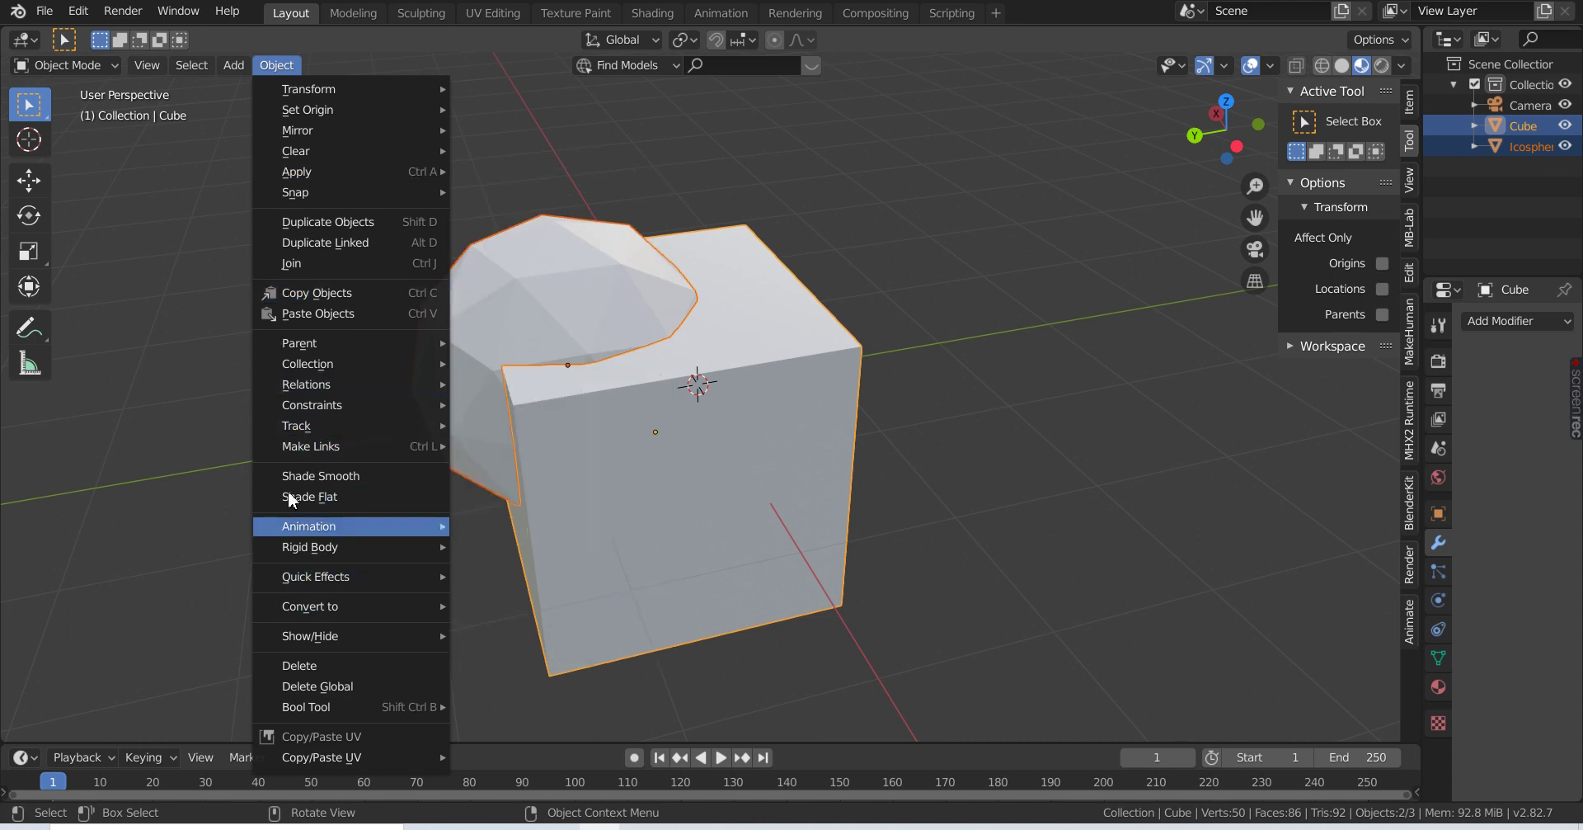
# - Carve the icosphere out of the cube with Bool Tool Auto Boolean Difference and inspect the hollow
pyautogui.click(232, 67)
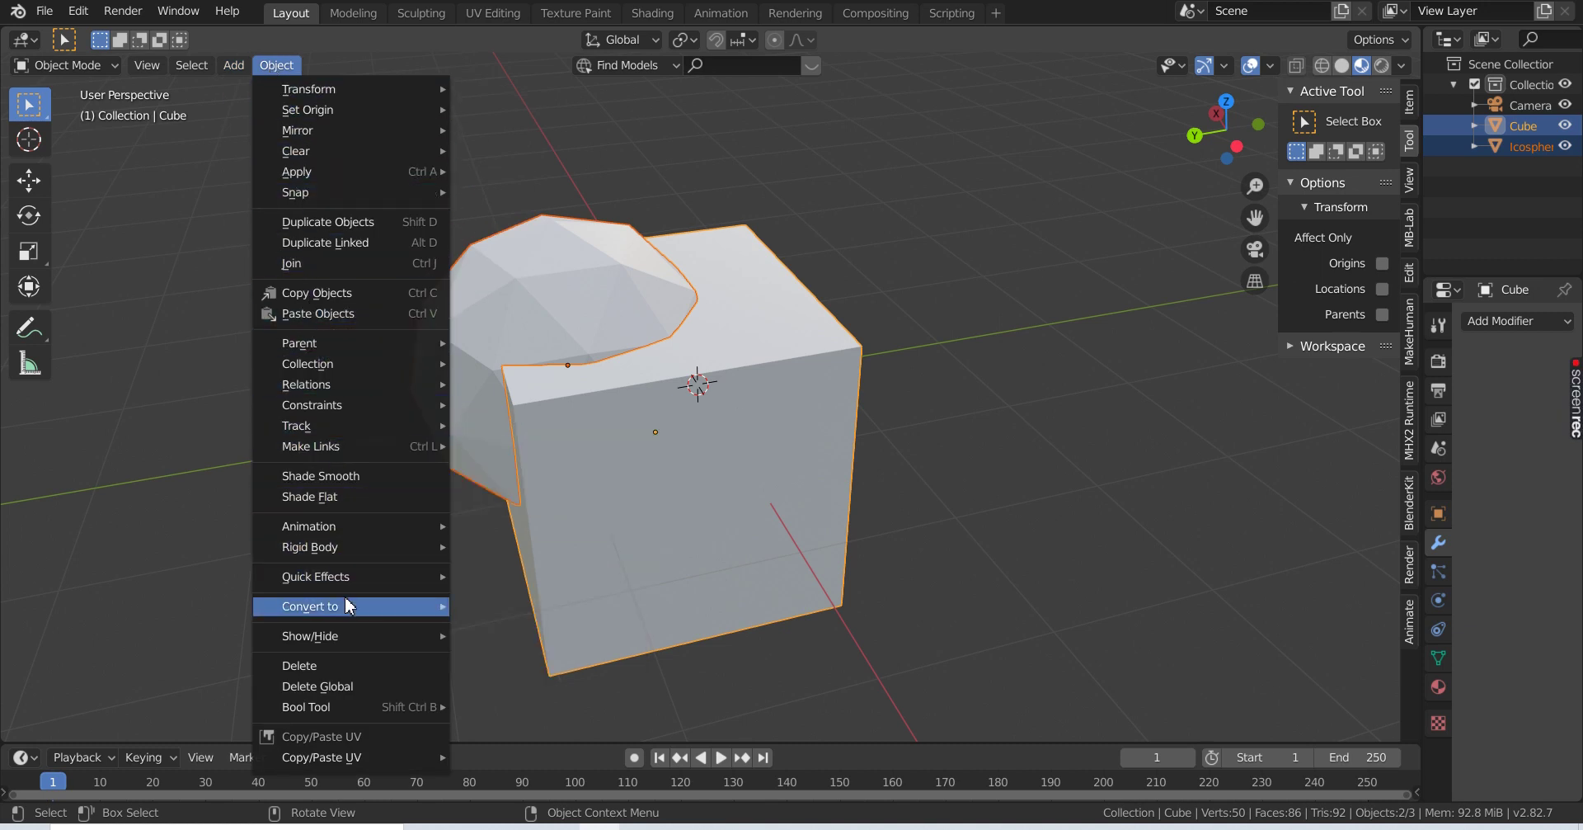
pyautogui.moveTo(322, 706)
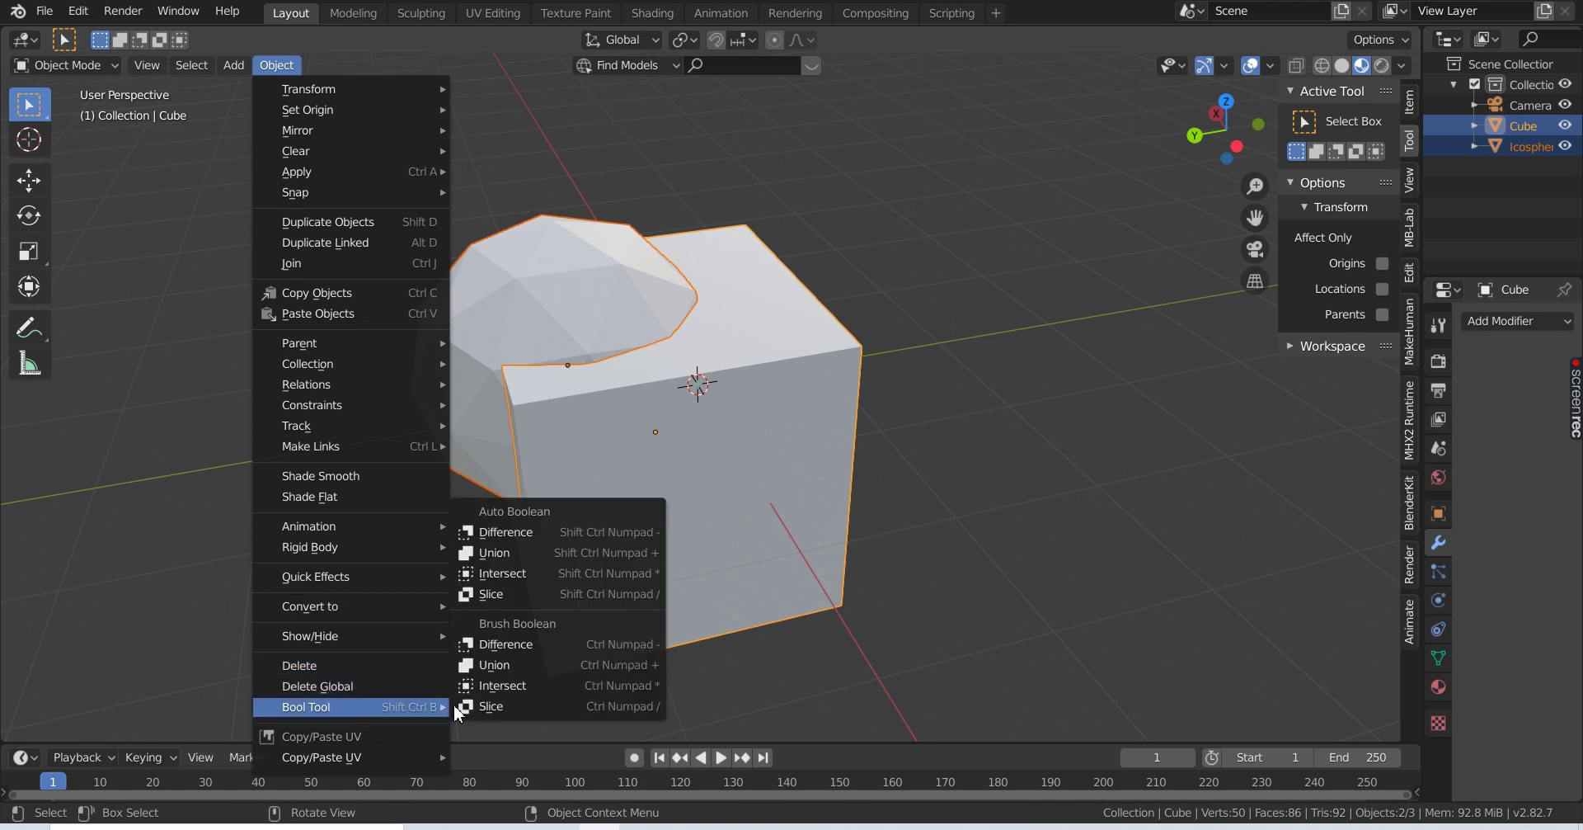
pyautogui.click(513, 536)
pyautogui.moveTo(483, 473); pyautogui.dragTo(576, 477, button='middle')
pyautogui.scroll(-3, 575, 477)
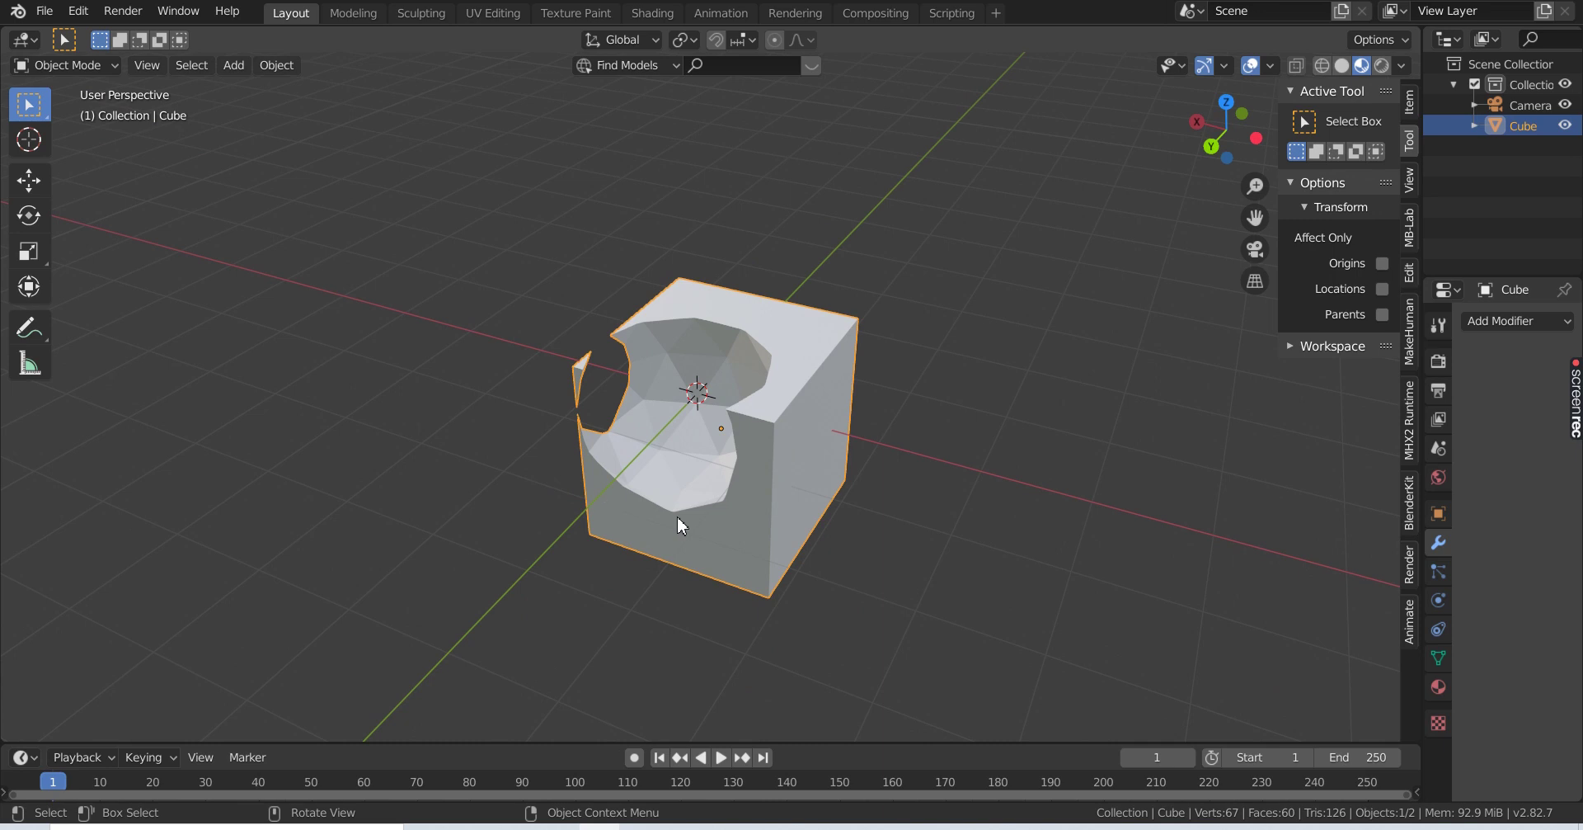
pyautogui.moveTo(677, 517); pyautogui.dragTo(661, 489, button='middle')
pyautogui.hotkey('ctrl', 'z')
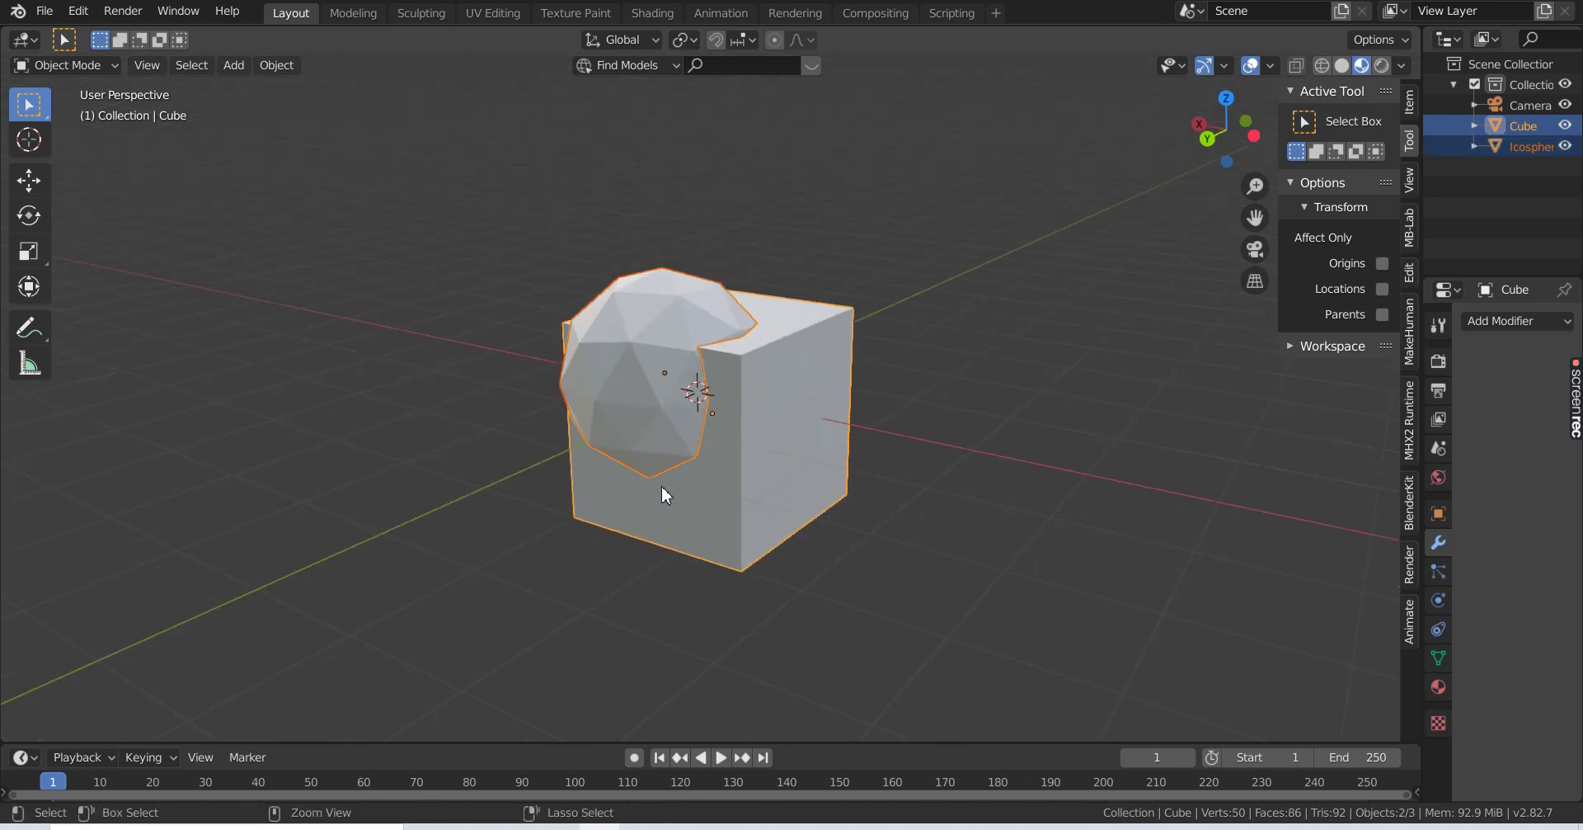
pyautogui.click(278, 66)
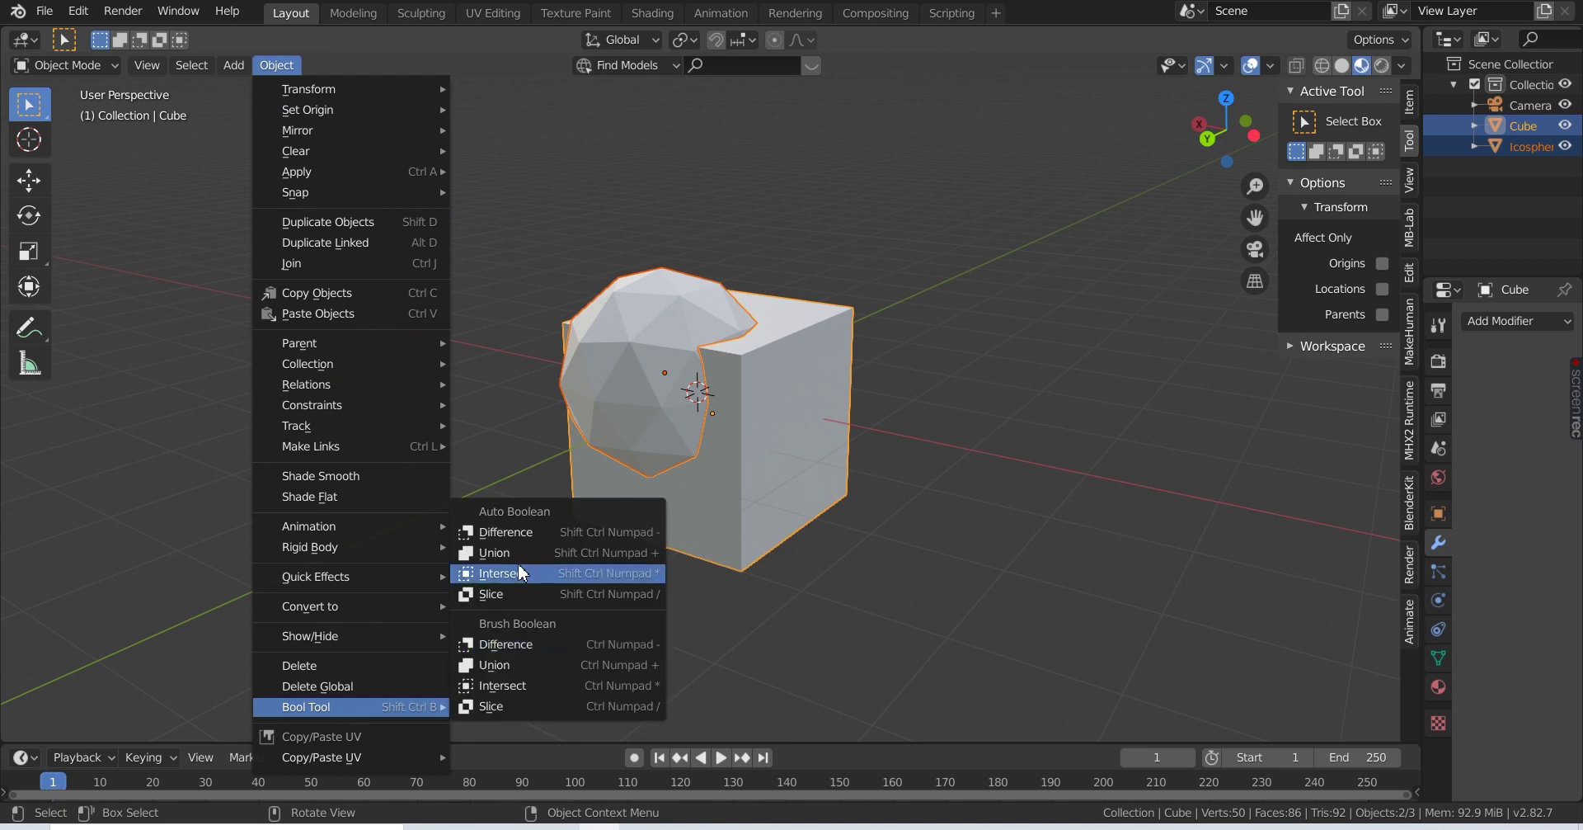
pyautogui.click(522, 554)
pyautogui.moveTo(710, 554)
pyautogui.mouseDown(button='middle')
pyautogui.moveTo(676, 490)
pyautogui.moveTo(719, 580)
pyautogui.moveTo(617, 561)
pyautogui.moveTo(520, 488)
pyautogui.moveTo(940, 738)
pyautogui.mouseUp(button='middle')
pyautogui.scroll(3, 710, 554)
pyautogui.scroll(3, 710, 554)
pyautogui.scroll(-3, 616, 561)
pyautogui.scroll(-3, 594, 566)
pyautogui.scroll(4, 520, 481)
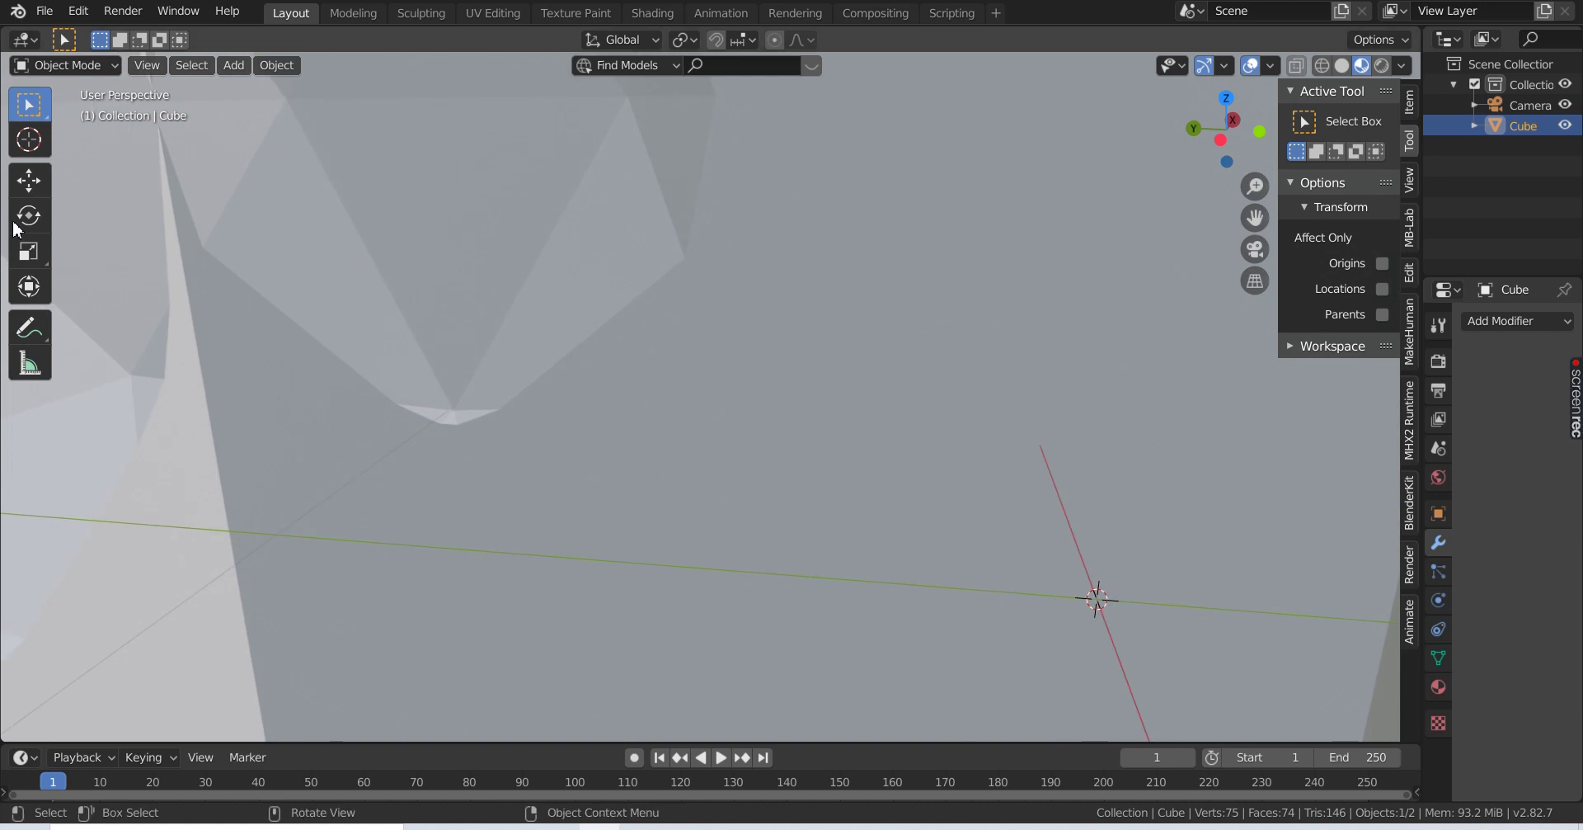
pyautogui.scroll(-2, 293, 264)
pyautogui.scroll(1, 299, 269)
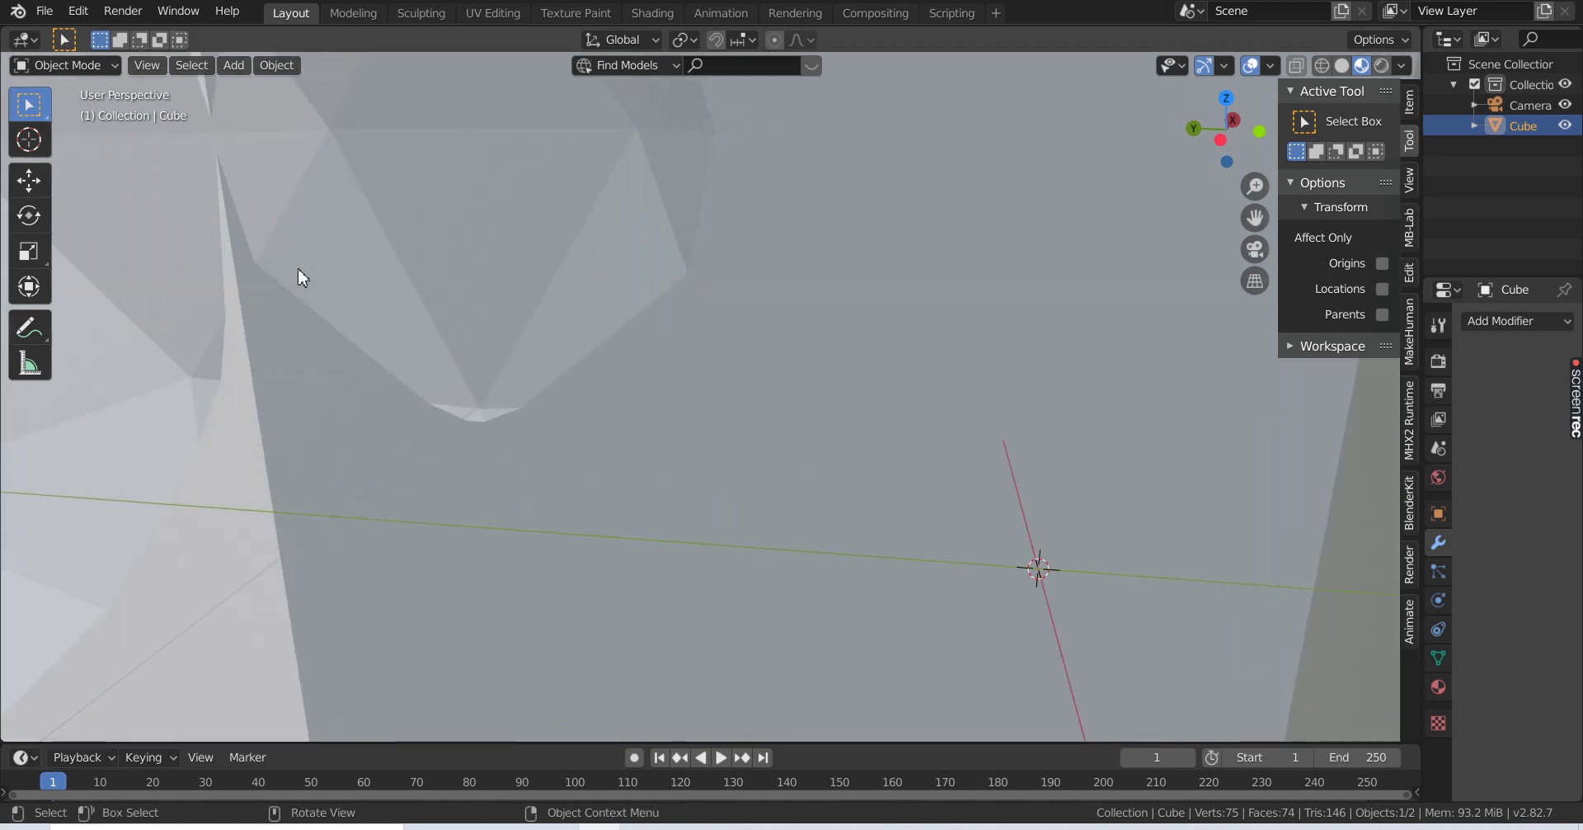
pyautogui.moveTo(320, 274)
pyautogui.keyDown('shift'); pyautogui.mouseDown(button='middle')
pyautogui.moveTo(386, 300)
pyautogui.moveTo(576, 523)
pyautogui.moveTo(691, 515)
pyautogui.mouseUp(button='middle'); pyautogui.keyUp('shift')
pyautogui.scroll(-2, 575, 523)
pyautogui.scroll(-5, 575, 523)
pyautogui.scroll(-2, 575, 528)
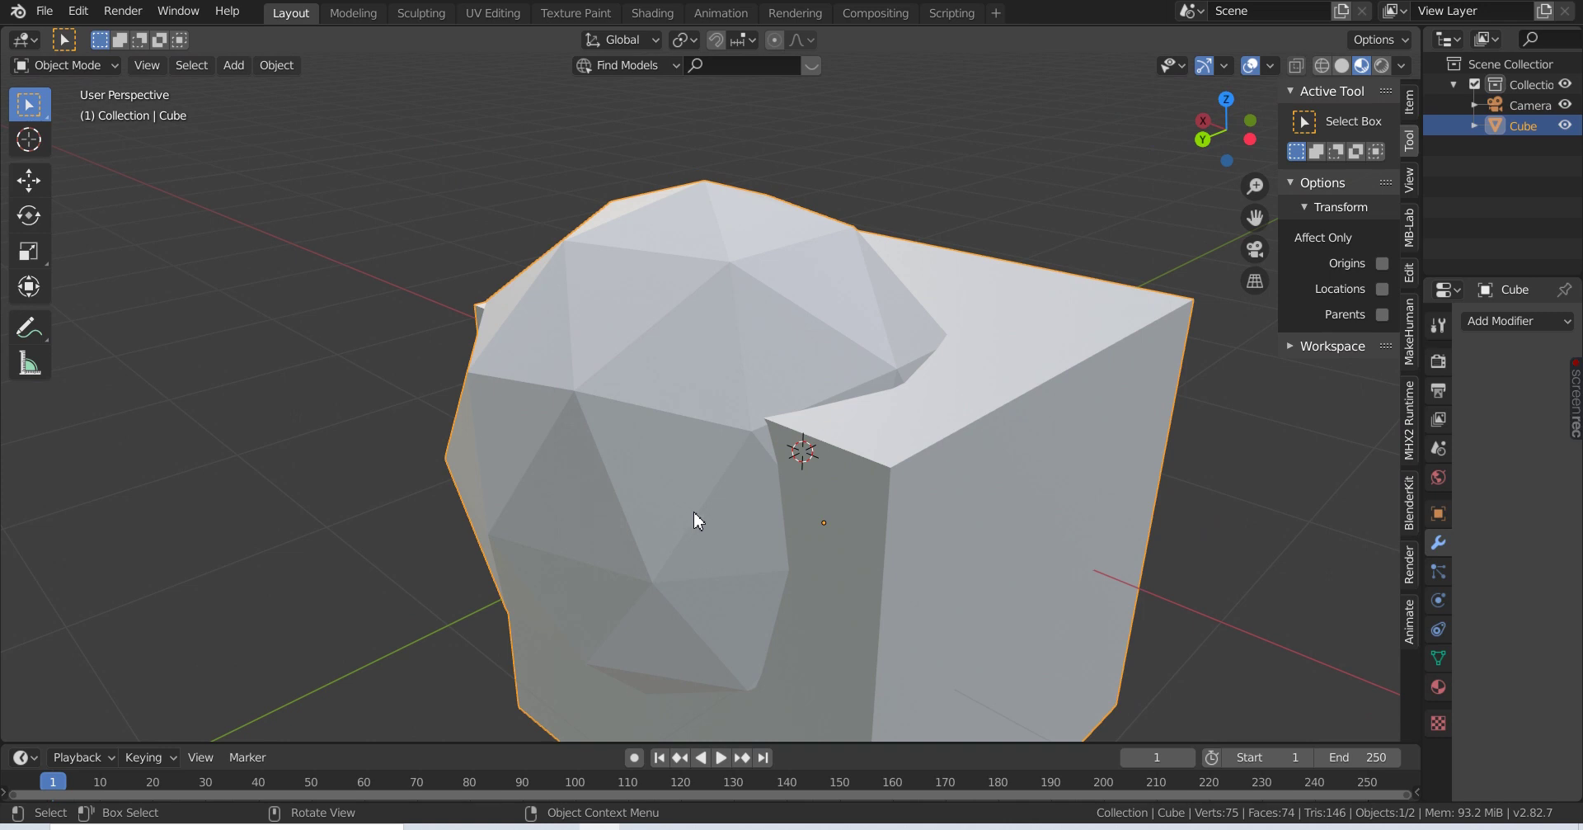
pyautogui.scroll(-1, 710, 513)
pyautogui.moveTo(710, 513)
pyautogui.keyDown('shift'); pyautogui.mouseDown(button='middle')
pyautogui.moveTo(660, 422)
pyautogui.moveTo(731, 438)
pyautogui.moveTo(745, 413)
pyautogui.moveTo(767, 442)
pyautogui.moveTo(990, 398)
pyautogui.moveTo(725, 395)
pyautogui.moveTo(689, 431)
pyautogui.moveTo(721, 432)
pyautogui.moveTo(733, 452)
pyautogui.mouseUp(button='middle'); pyautogui.keyUp('shift')
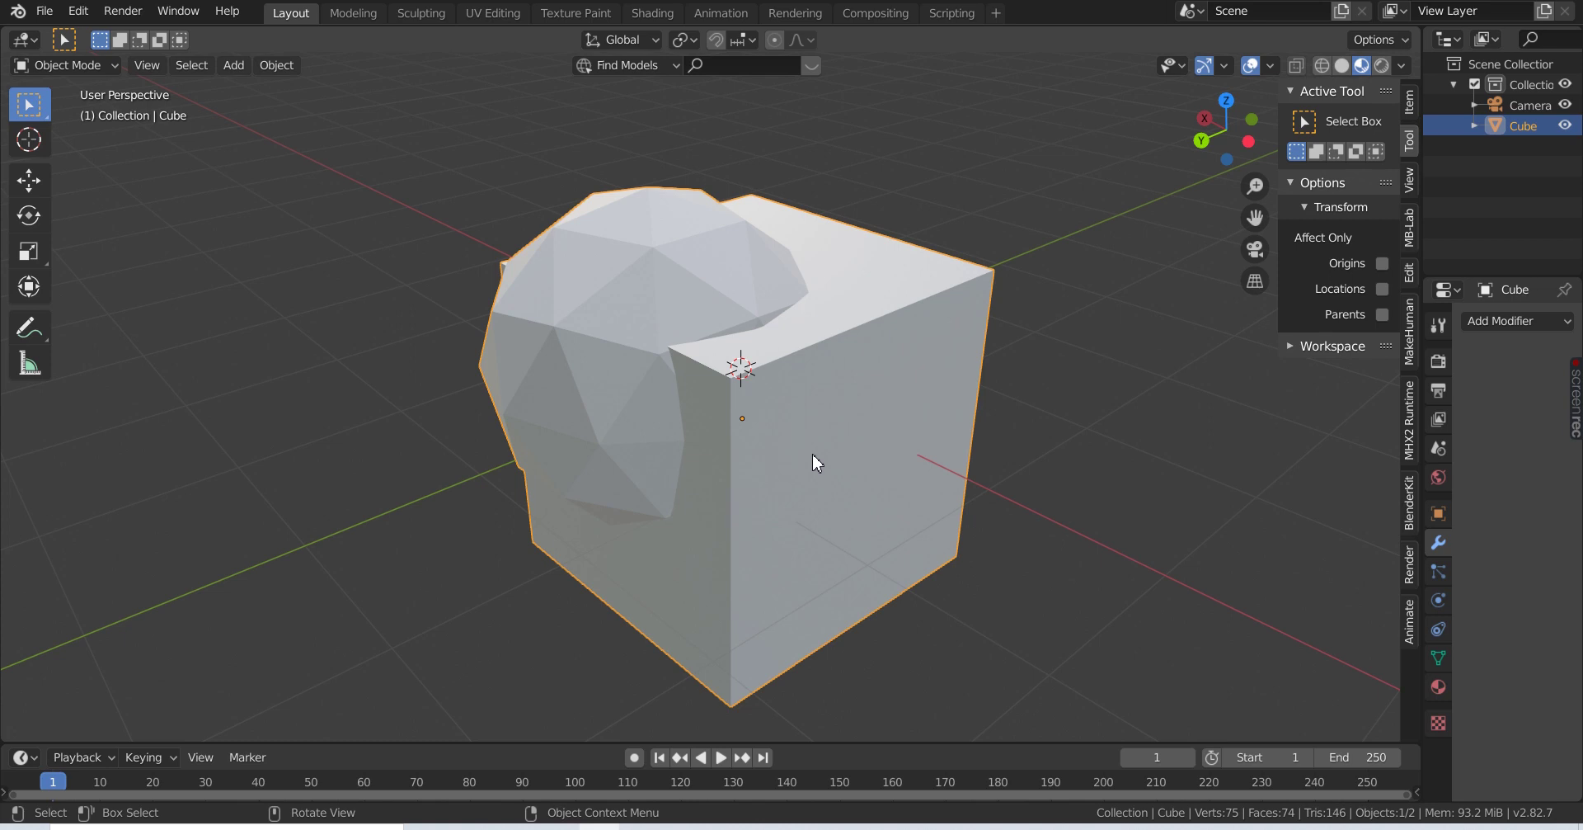
pyautogui.press('ctrl')
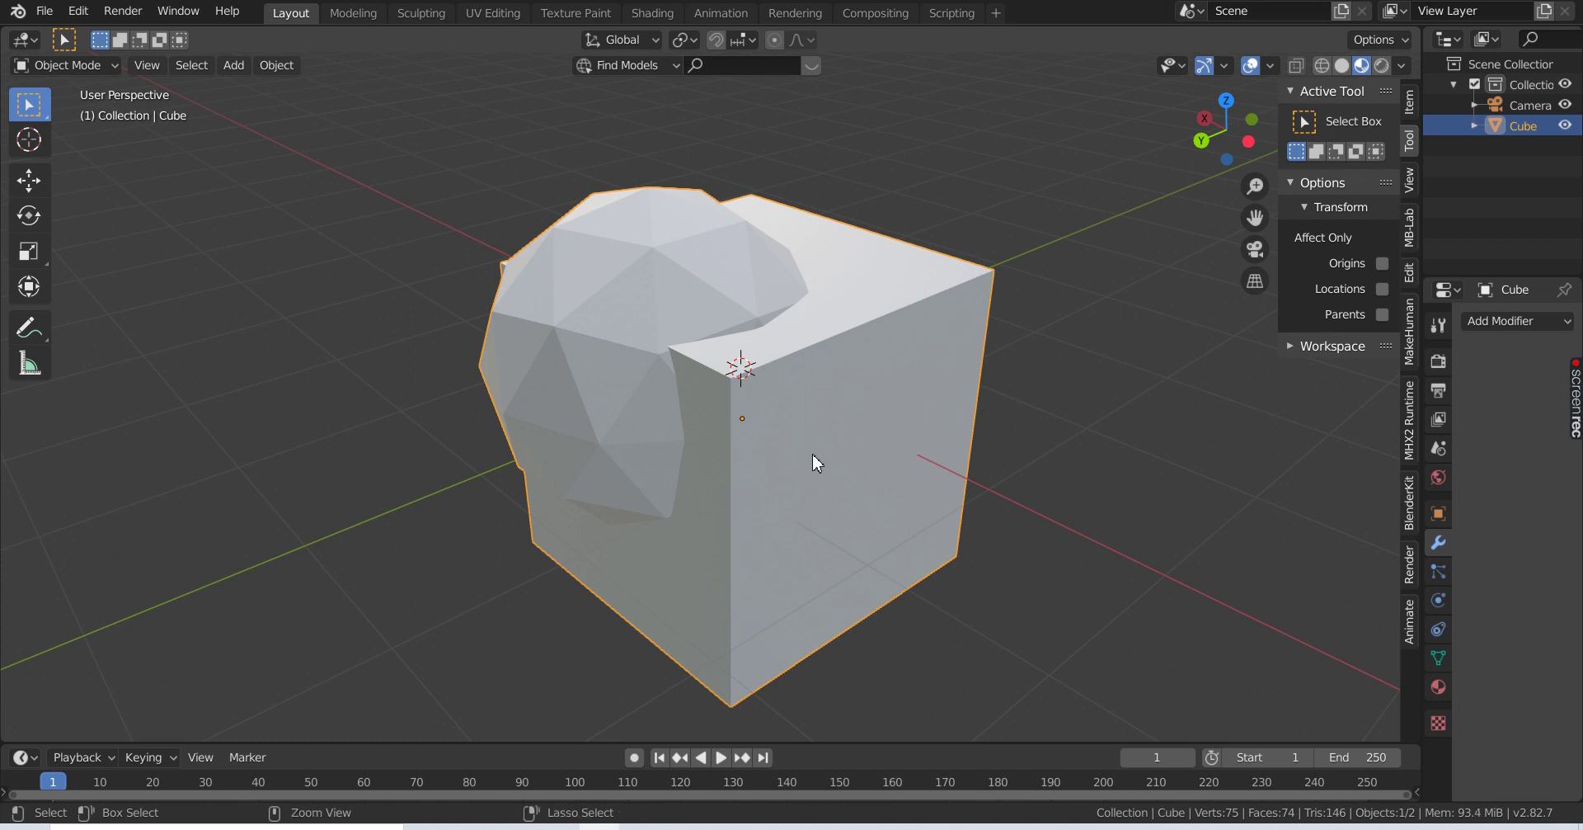
# - Undo the difference to restore the icosphere, then select the cube and icosphere
pyautogui.hotkey('ctrl', 'z')
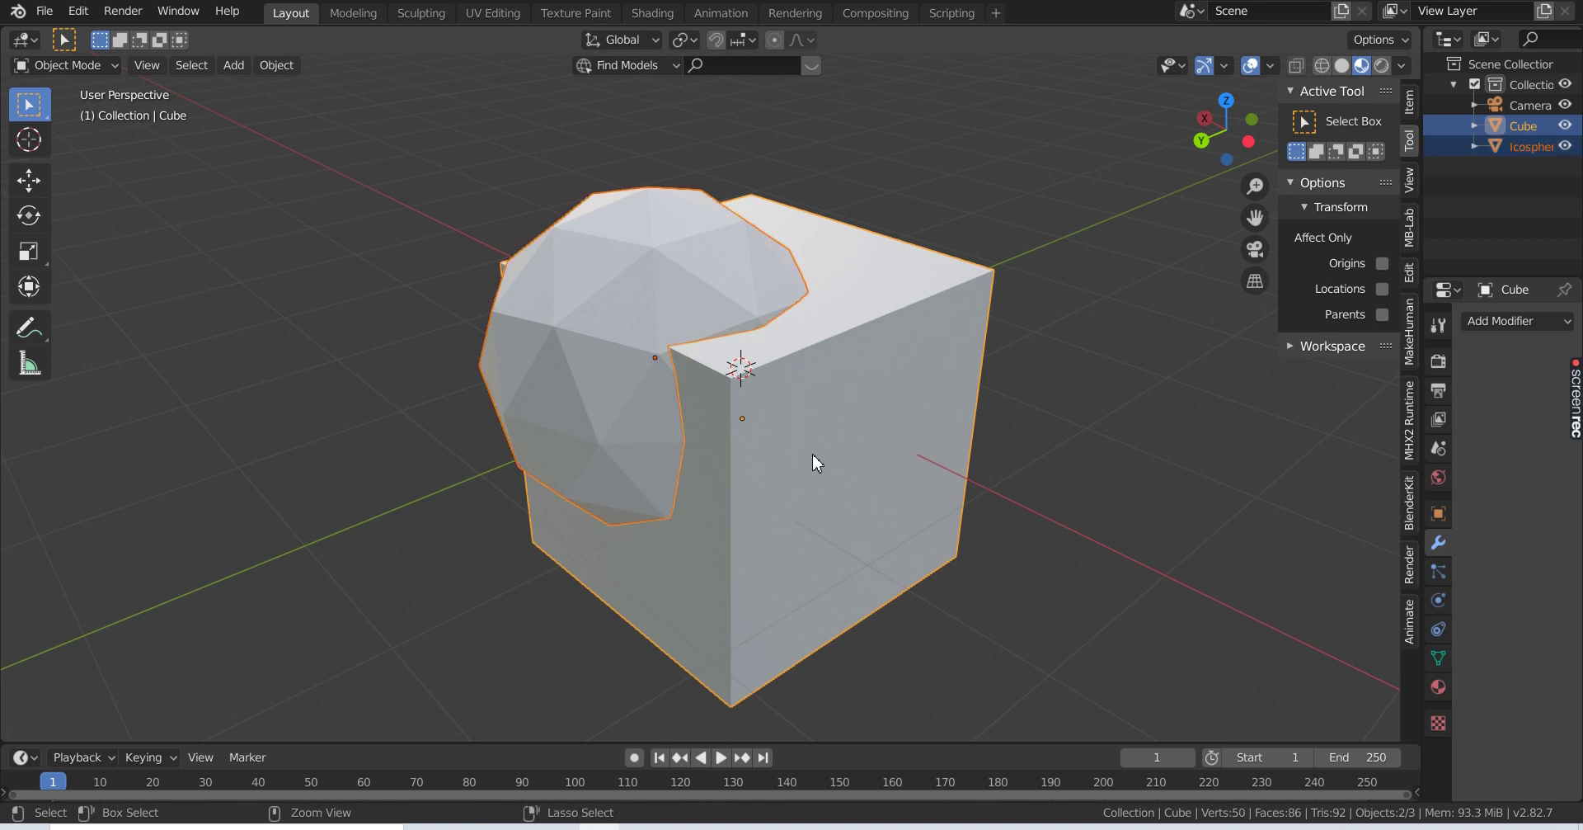
pyautogui.hotkey('ctrl', 'z')
pyautogui.click(849, 474)
pyautogui.keyDown('shift'); pyautogui.click(587, 361); pyautogui.keyUp('shift')
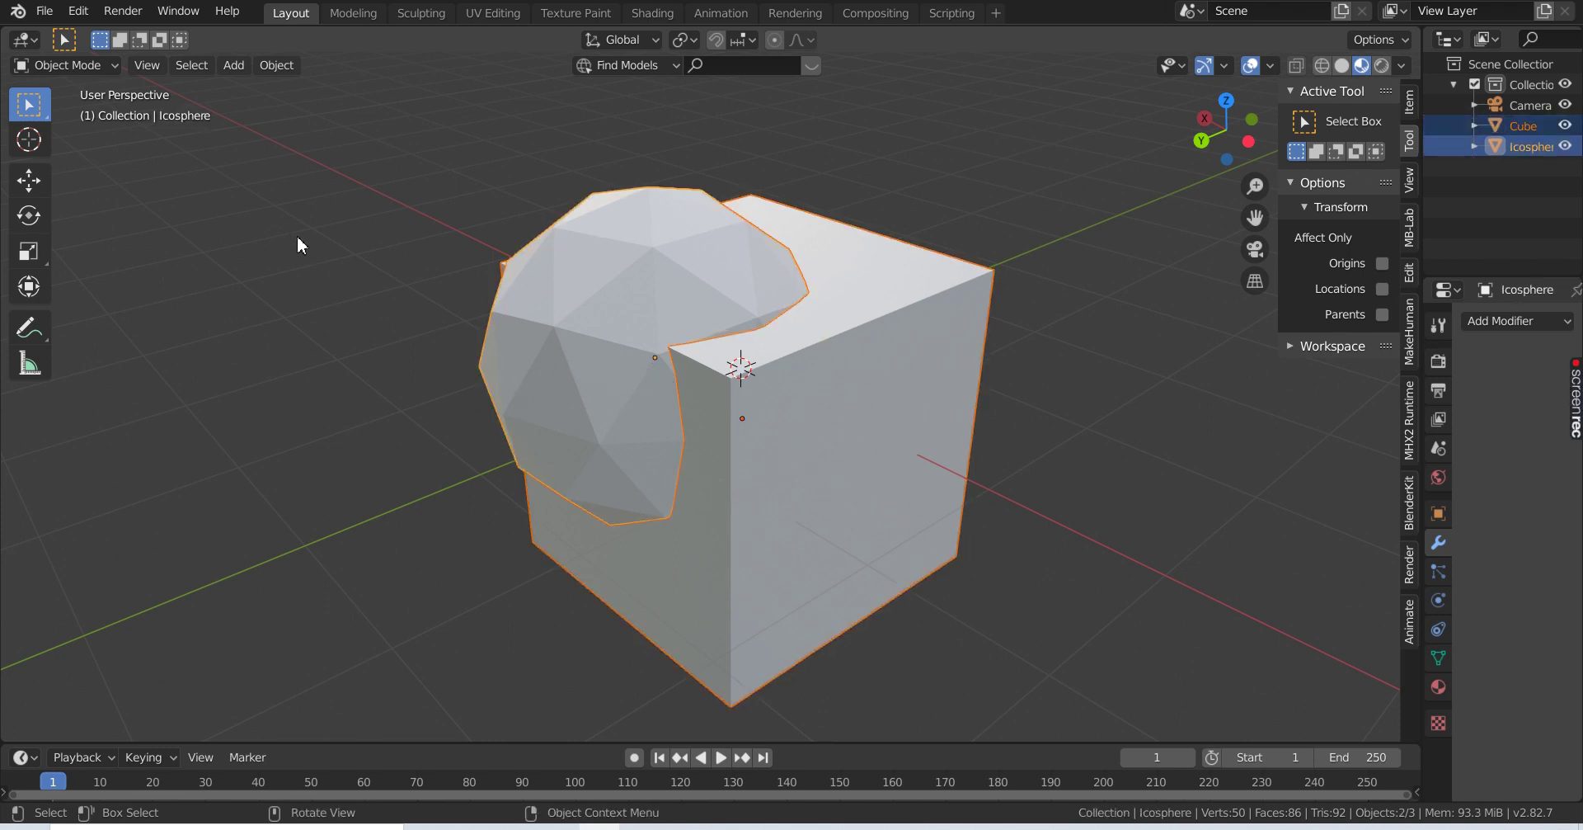
# - Apply Bool Tool Intersect, inspect the overlap shape, then undo it
pyautogui.click(276, 65)
pyautogui.moveTo(309, 706)
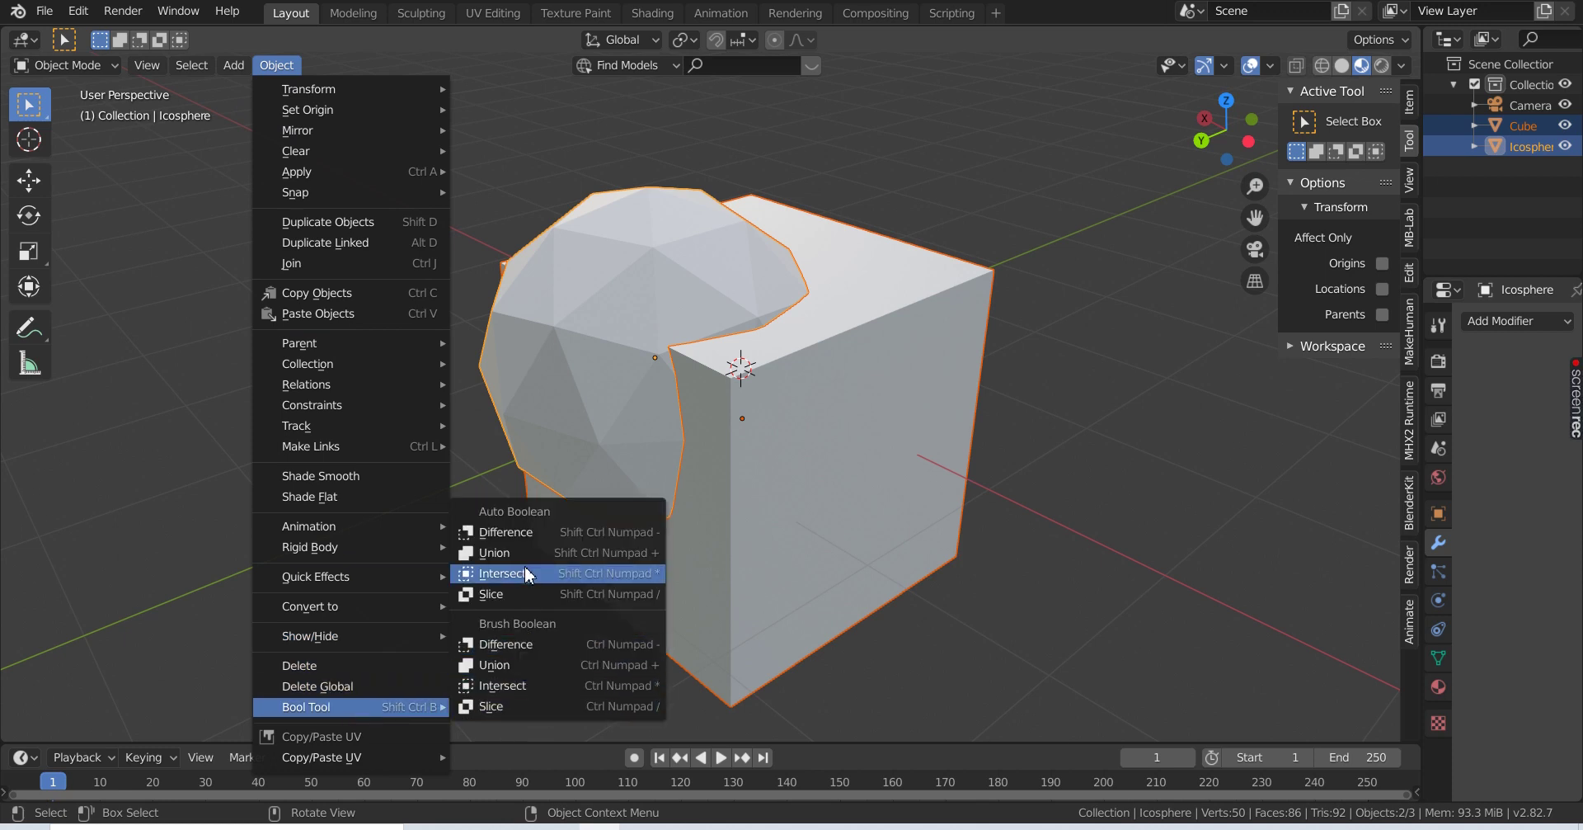
pyautogui.click(528, 573)
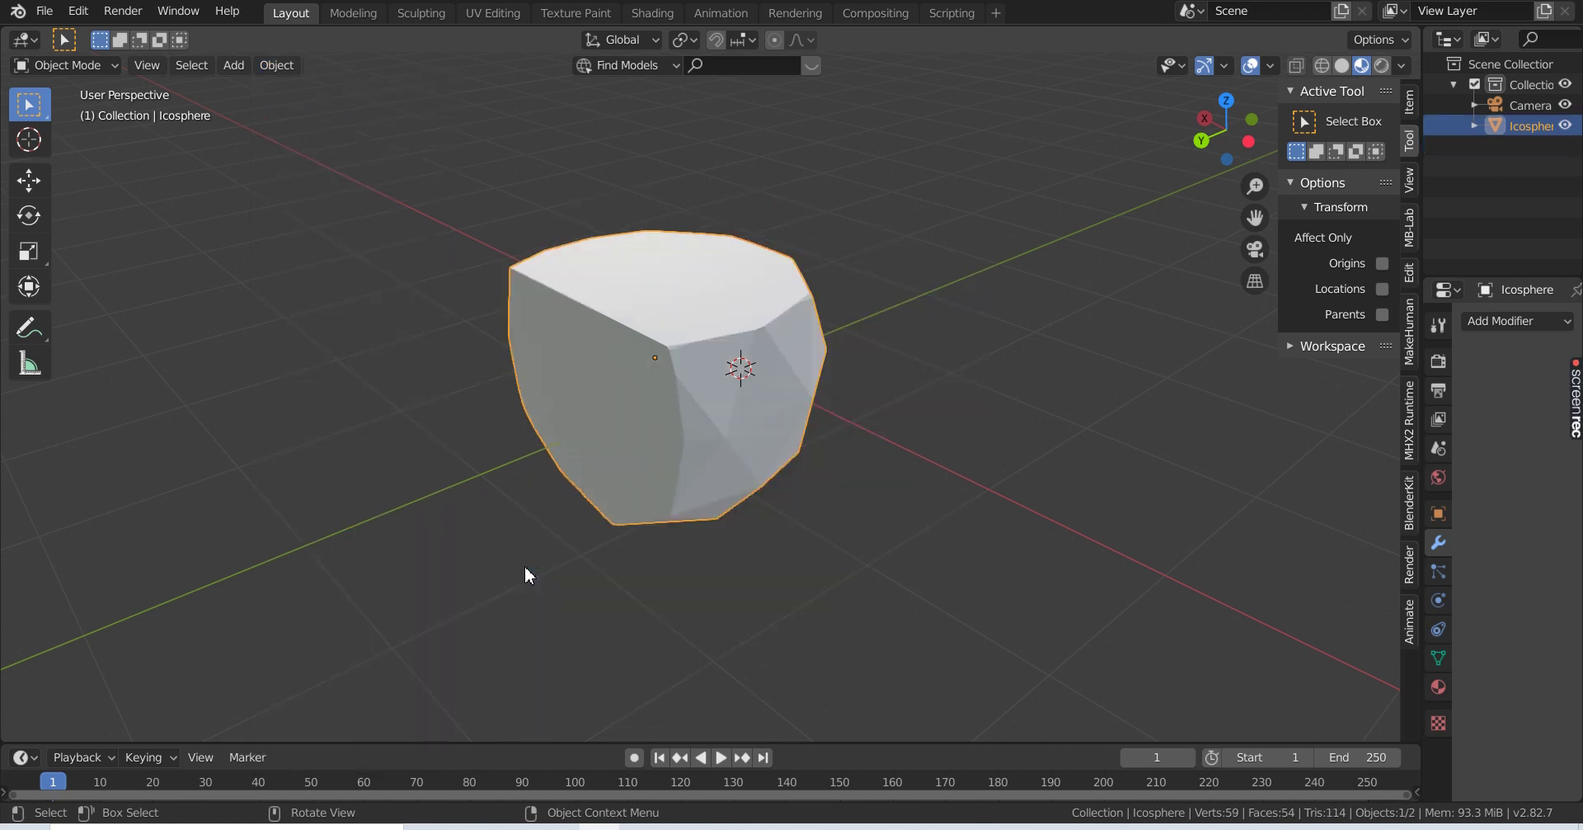
pyautogui.moveTo(681, 472)
pyautogui.mouseDown(button='middle')
pyautogui.moveTo(844, 428)
pyautogui.moveTo(987, 424)
pyautogui.moveTo(1135, 333)
pyautogui.moveTo(826, 413)
pyautogui.mouseUp(button='middle')
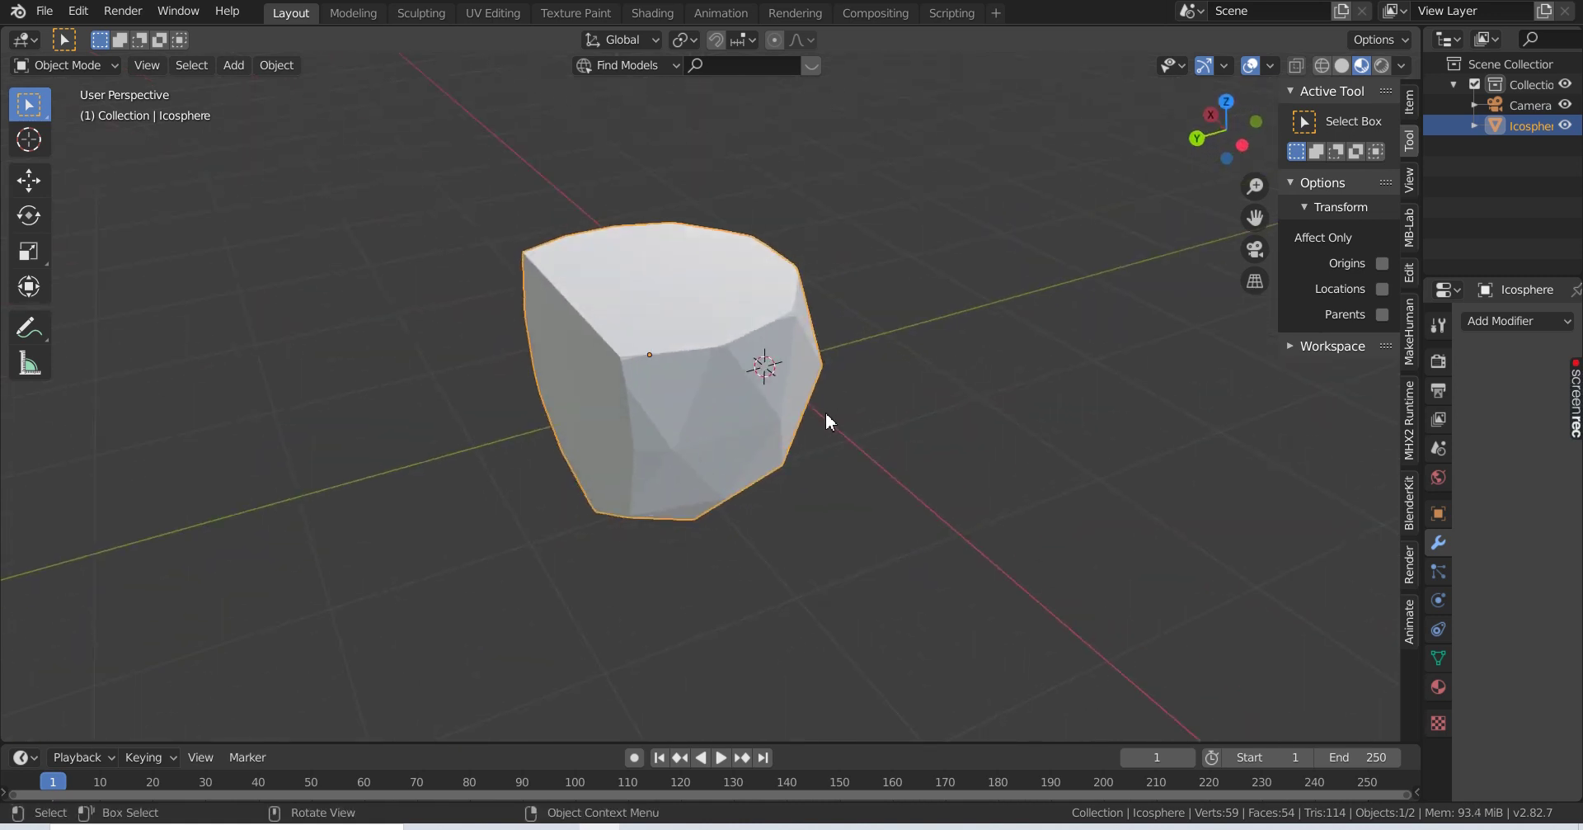
pyautogui.hotkey('ctrl', 'z')
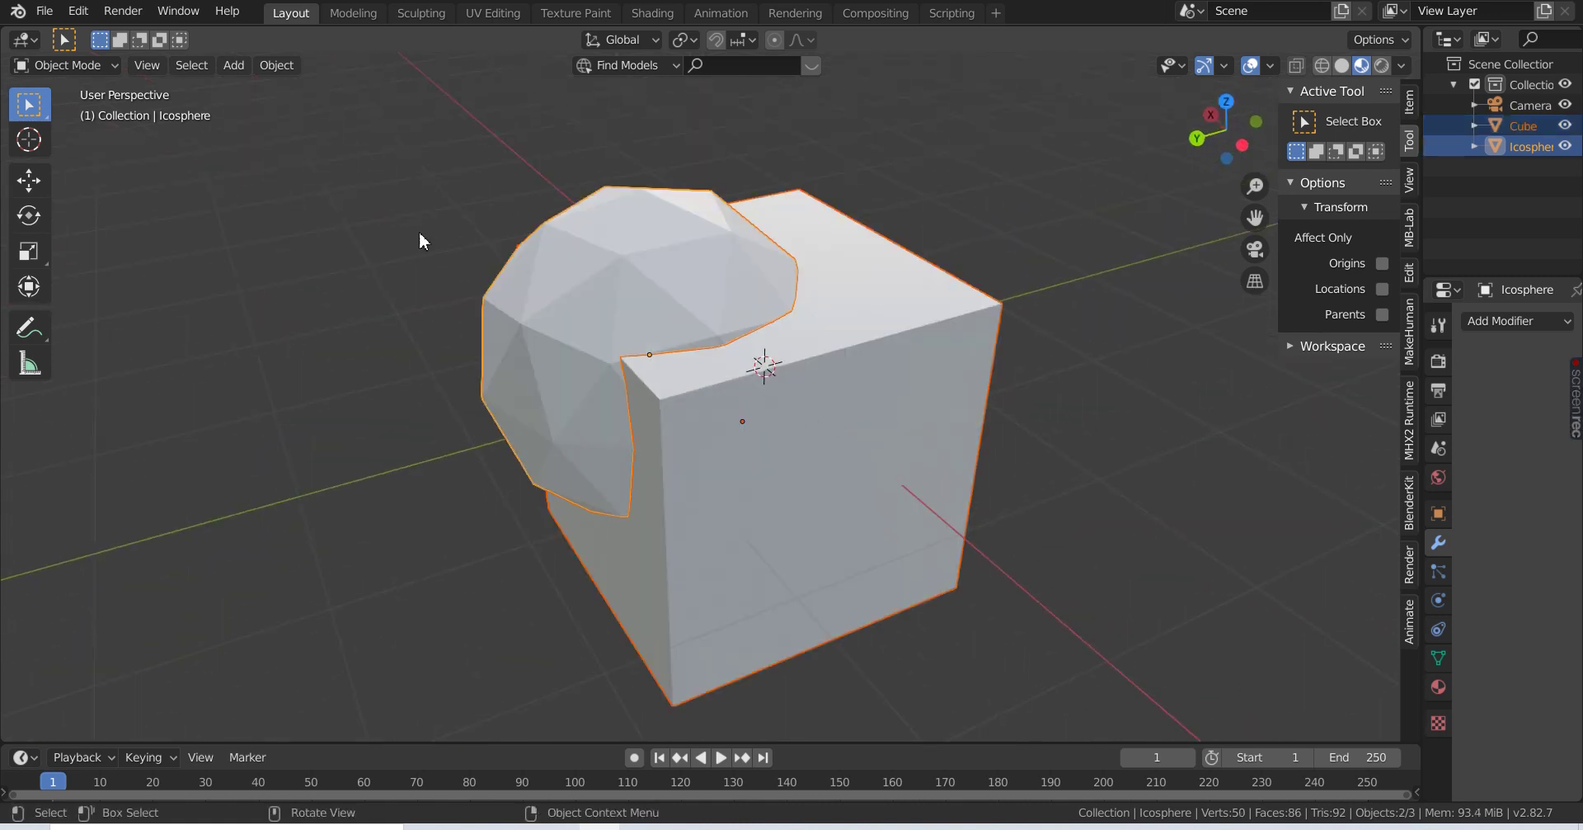
# - Slice the icosphere along the cube with Bool Tool Auto Boolean Slice
pyautogui.click(275, 65)
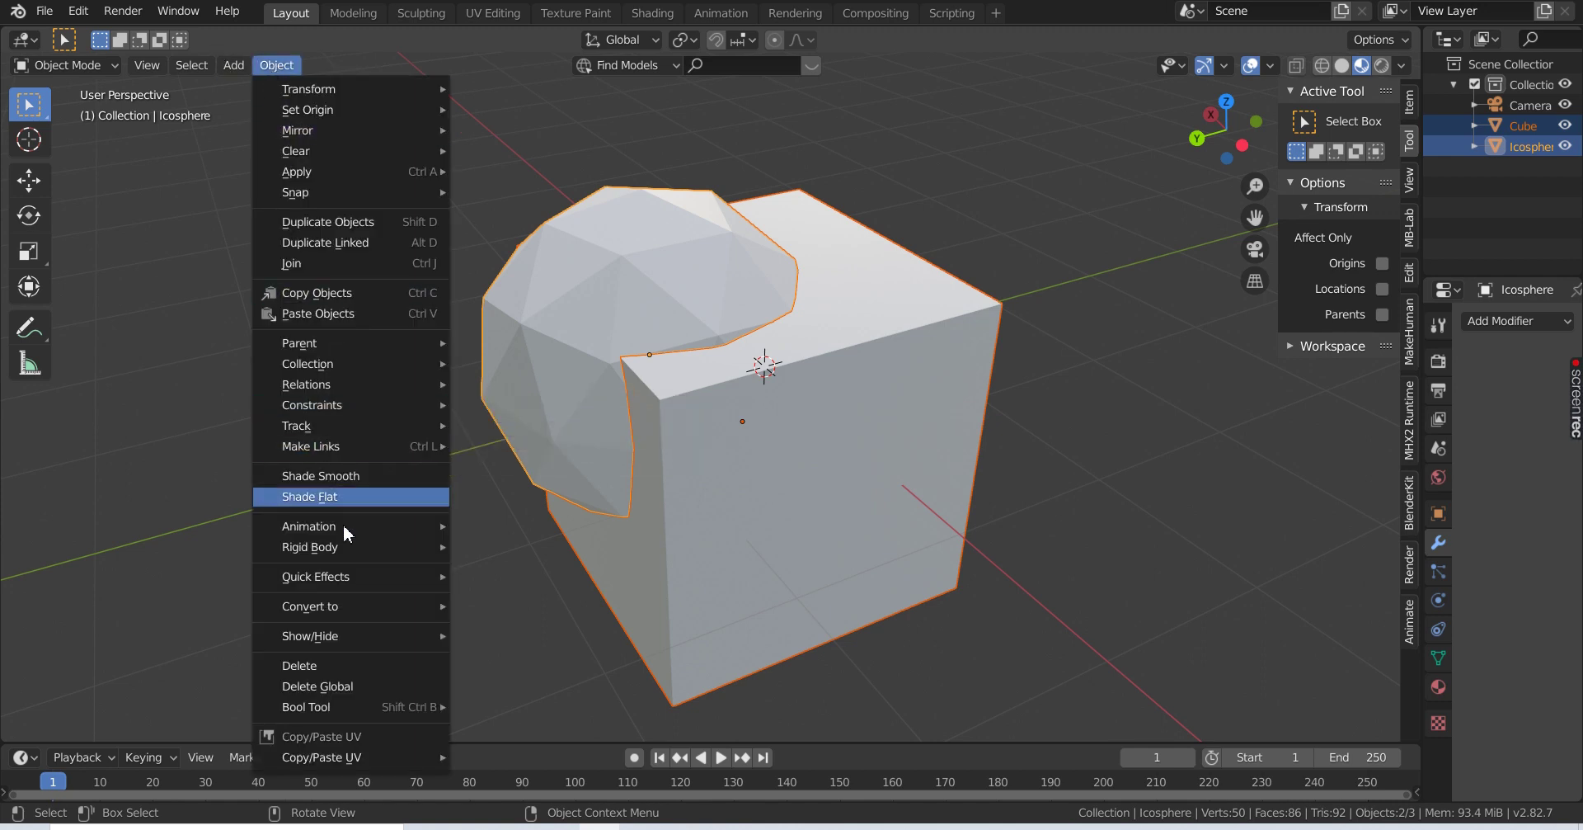
pyautogui.moveTo(307, 706)
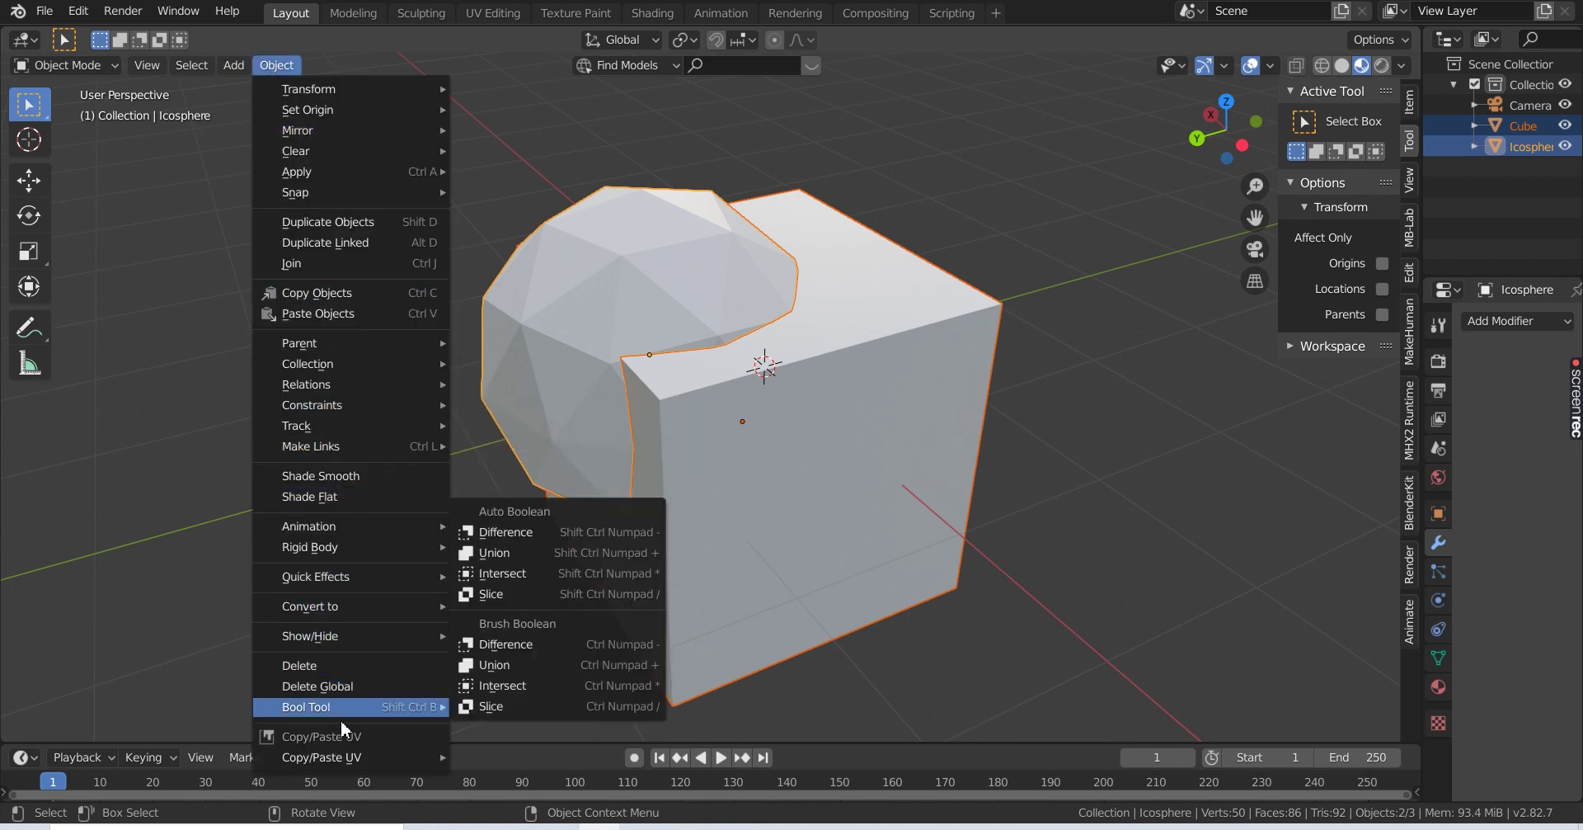
pyautogui.click(495, 594)
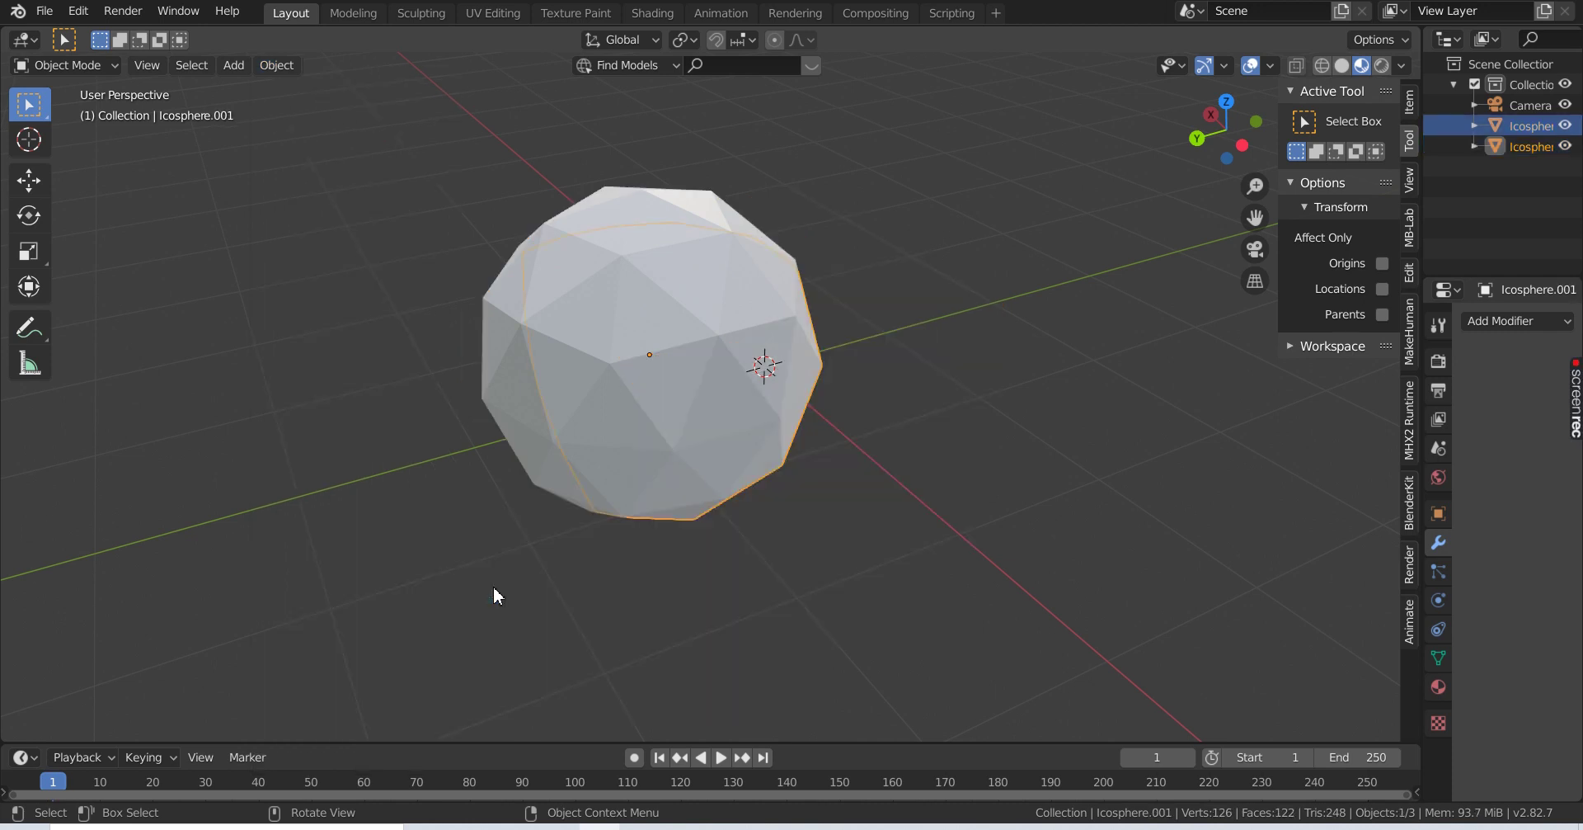
pyautogui.moveTo(589, 511)
pyautogui.mouseDown(button='middle')
pyautogui.moveTo(486, 408)
pyautogui.moveTo(607, 518)
pyautogui.moveTo(653, 526)
pyautogui.moveTo(551, 482)
pyautogui.moveTo(562, 511)
pyautogui.mouseUp(button='middle')
# - Pull the two sliced icosphere pieces apart to inspect them
pyautogui.click(552, 528)
pyautogui.click(685, 395)
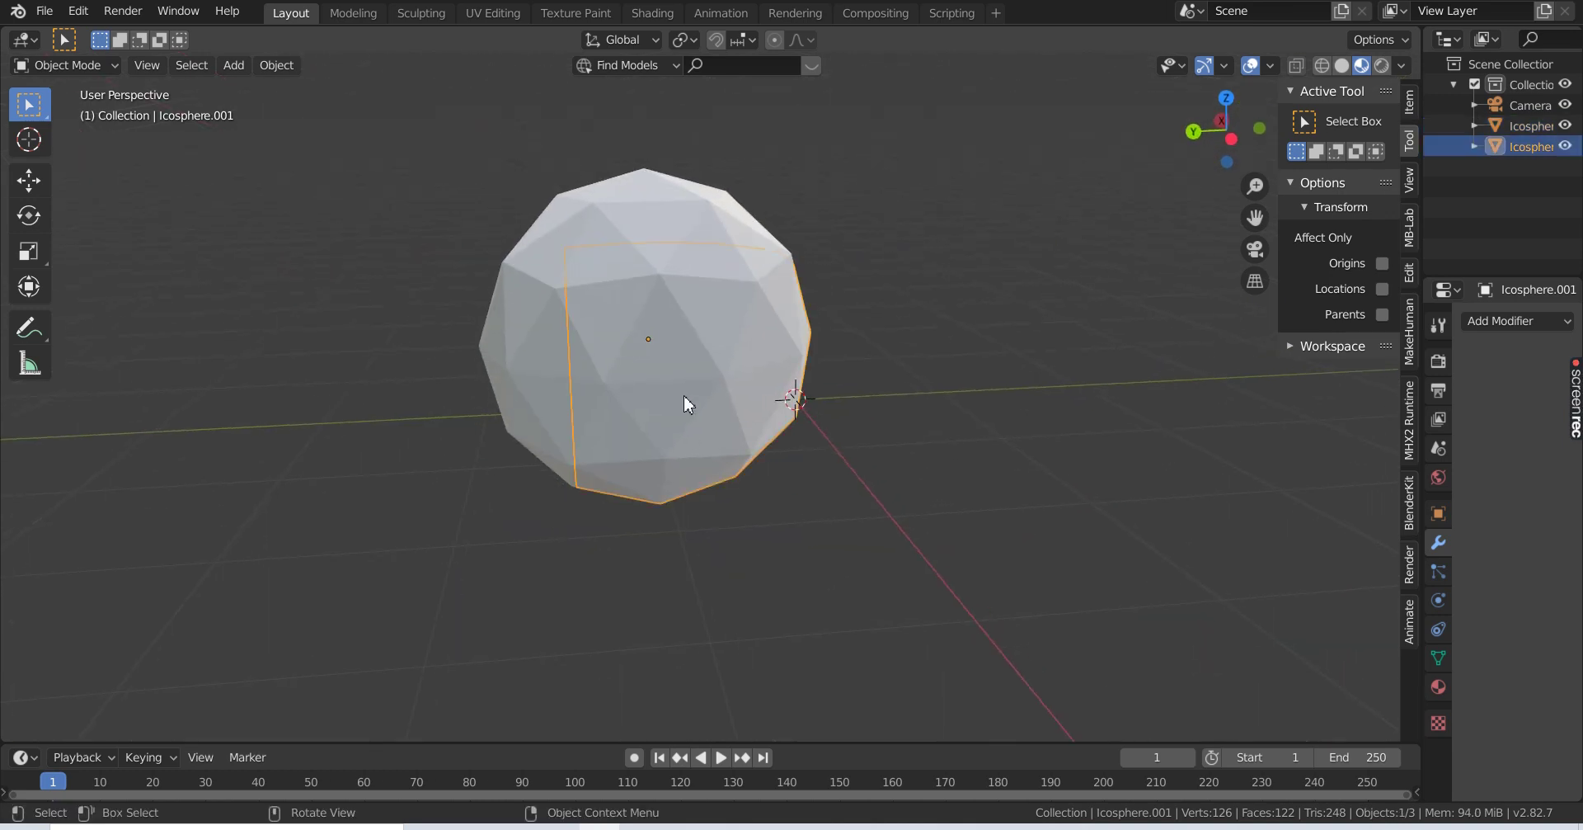
pyautogui.press('g')
pyautogui.click(917, 428)
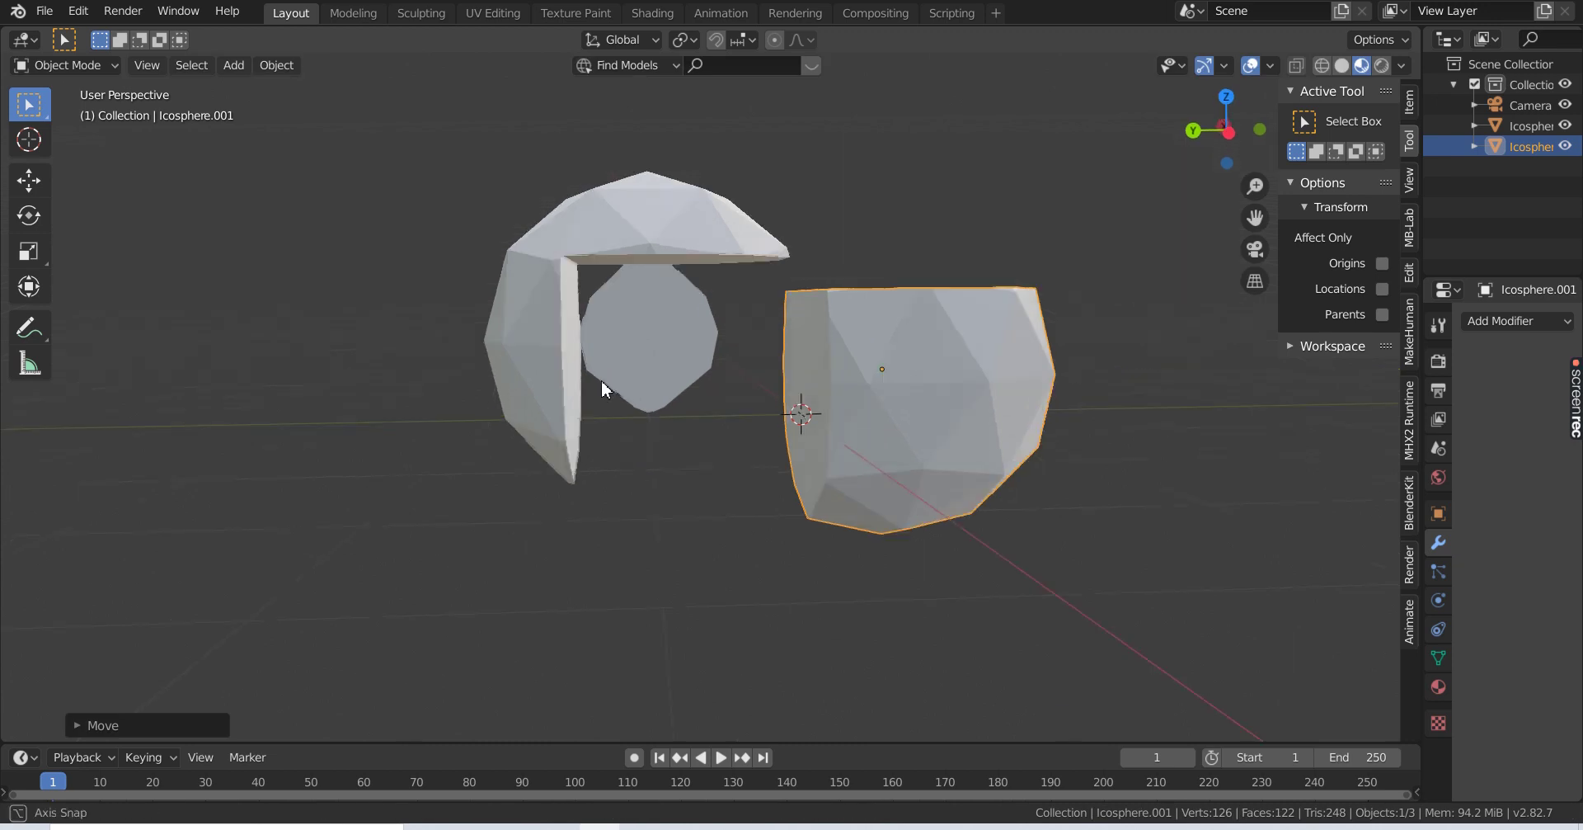
pyautogui.moveTo(601, 380); pyautogui.dragTo(587, 298, button='middle')
pyautogui.click(667, 470)
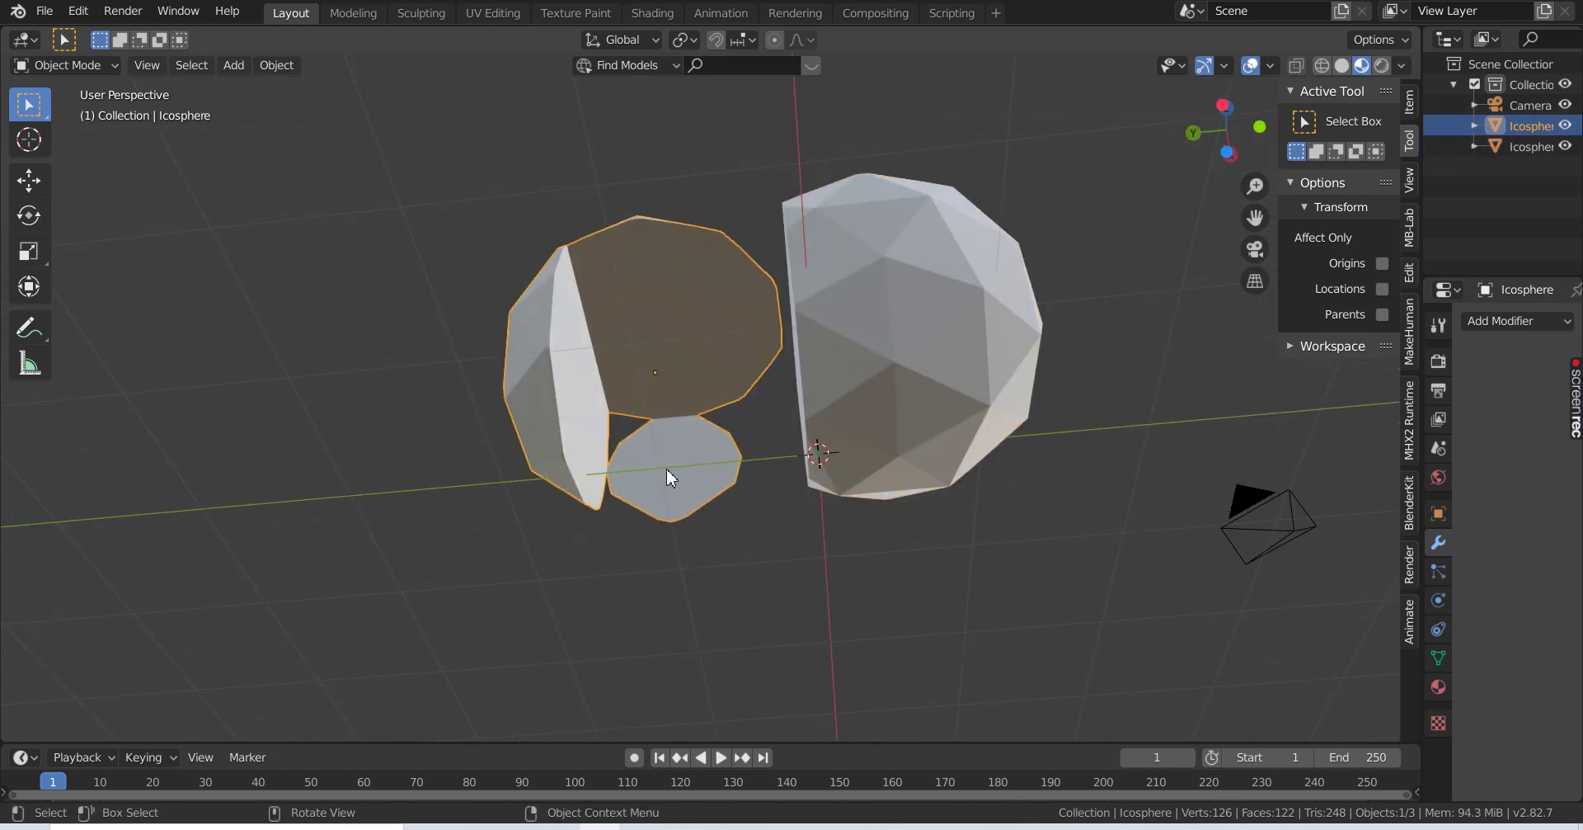
pyautogui.press('g')
pyautogui.click(567, 547)
pyautogui.moveTo(567, 547)
pyautogui.mouseDown(button='middle')
pyautogui.moveTo(759, 487)
pyautogui.moveTo(778, 553)
pyautogui.mouseUp(button='middle')
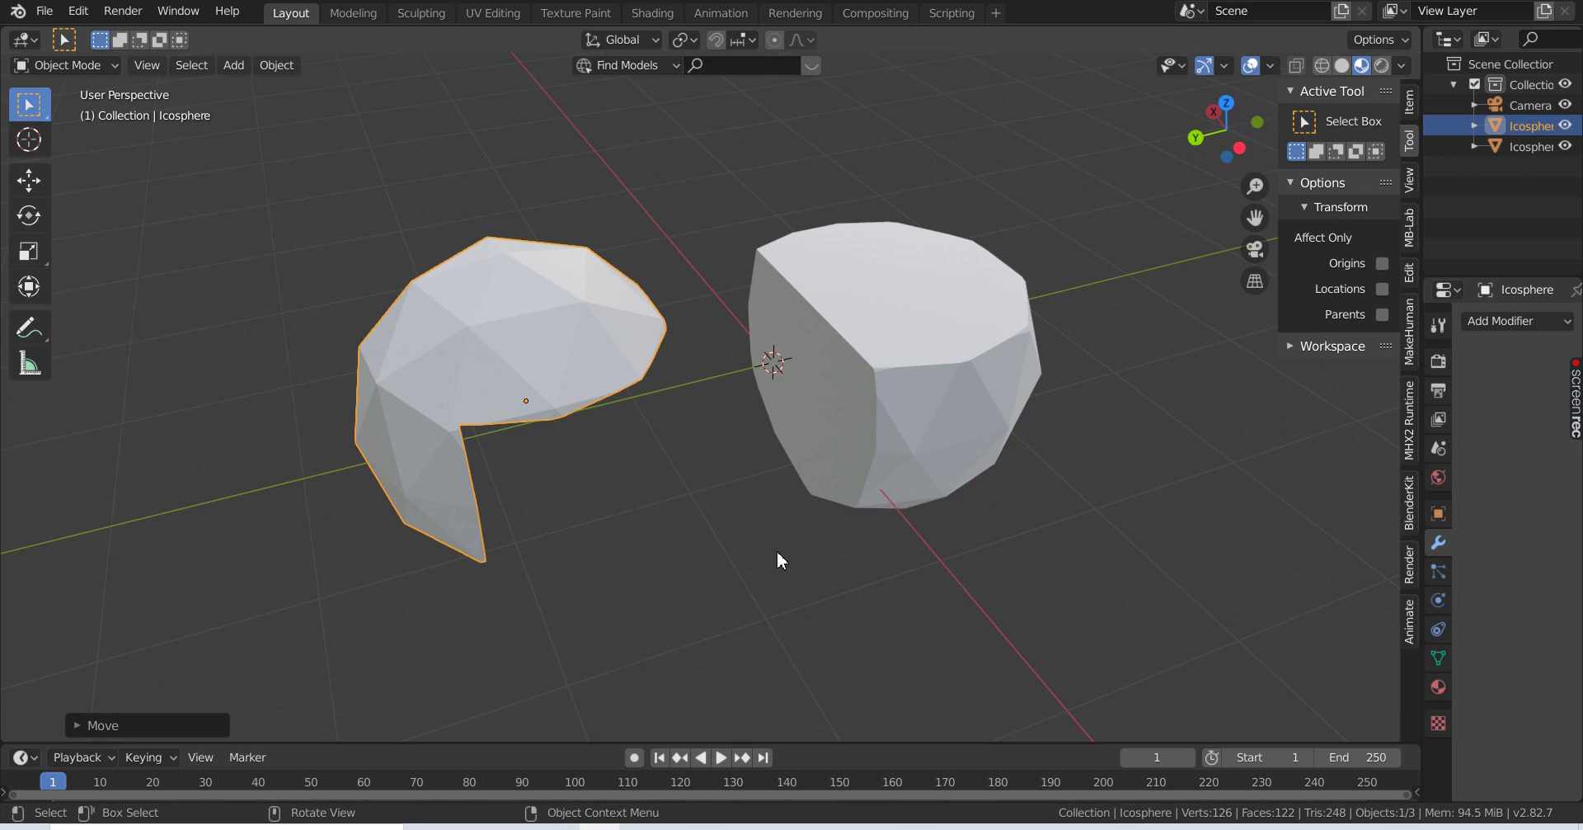
# - Undo the moves to rejoin the pieces and box-select both of them
pyautogui.hotkey('ctrl', 'z')
pyautogui.hotkey('ctrl', 'z')
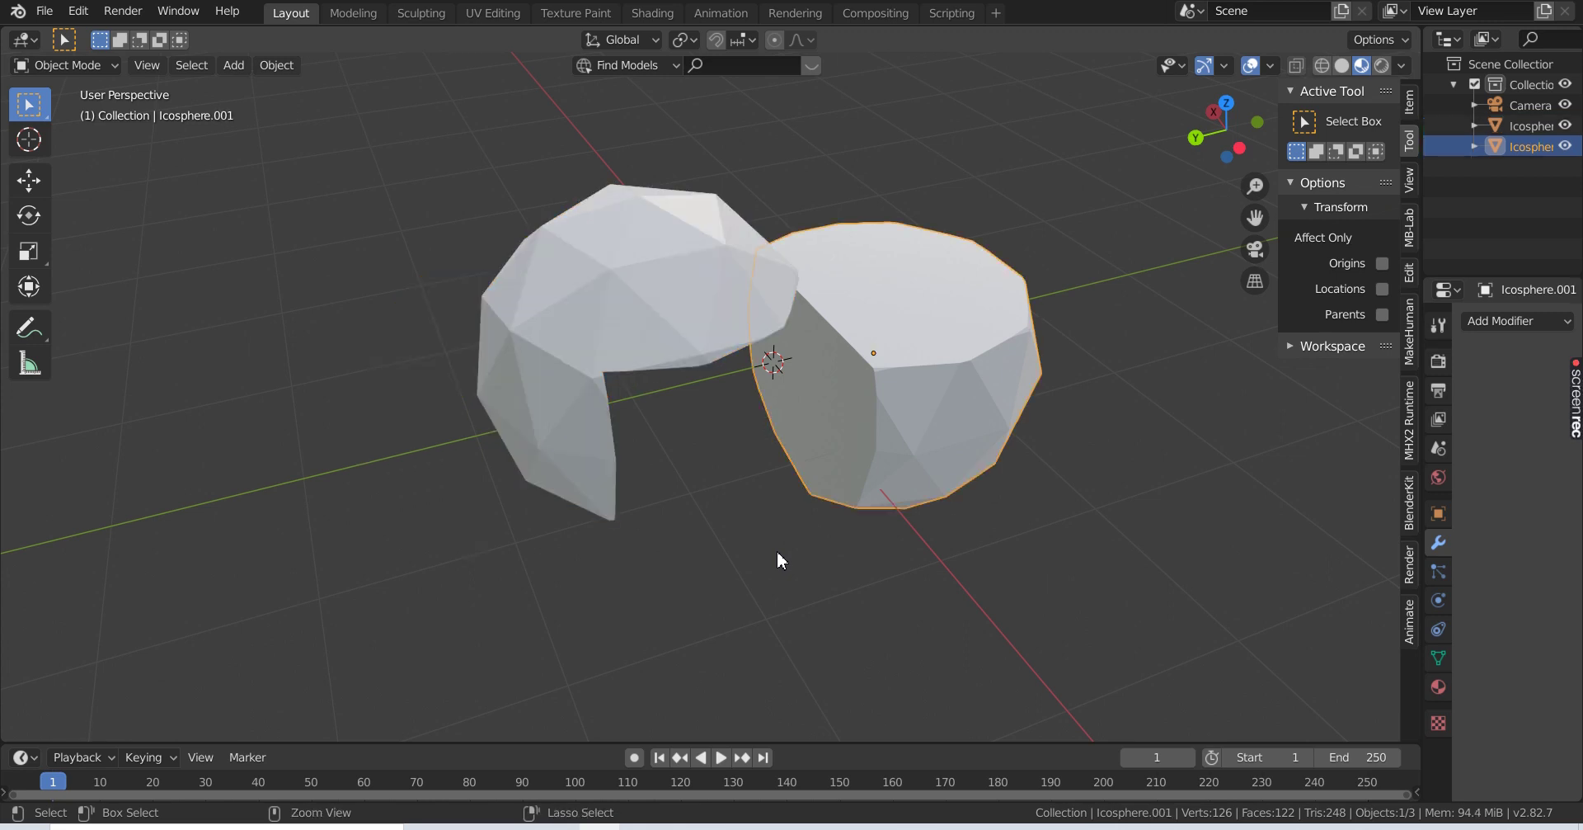
pyautogui.hotkey('ctrl', 'z')
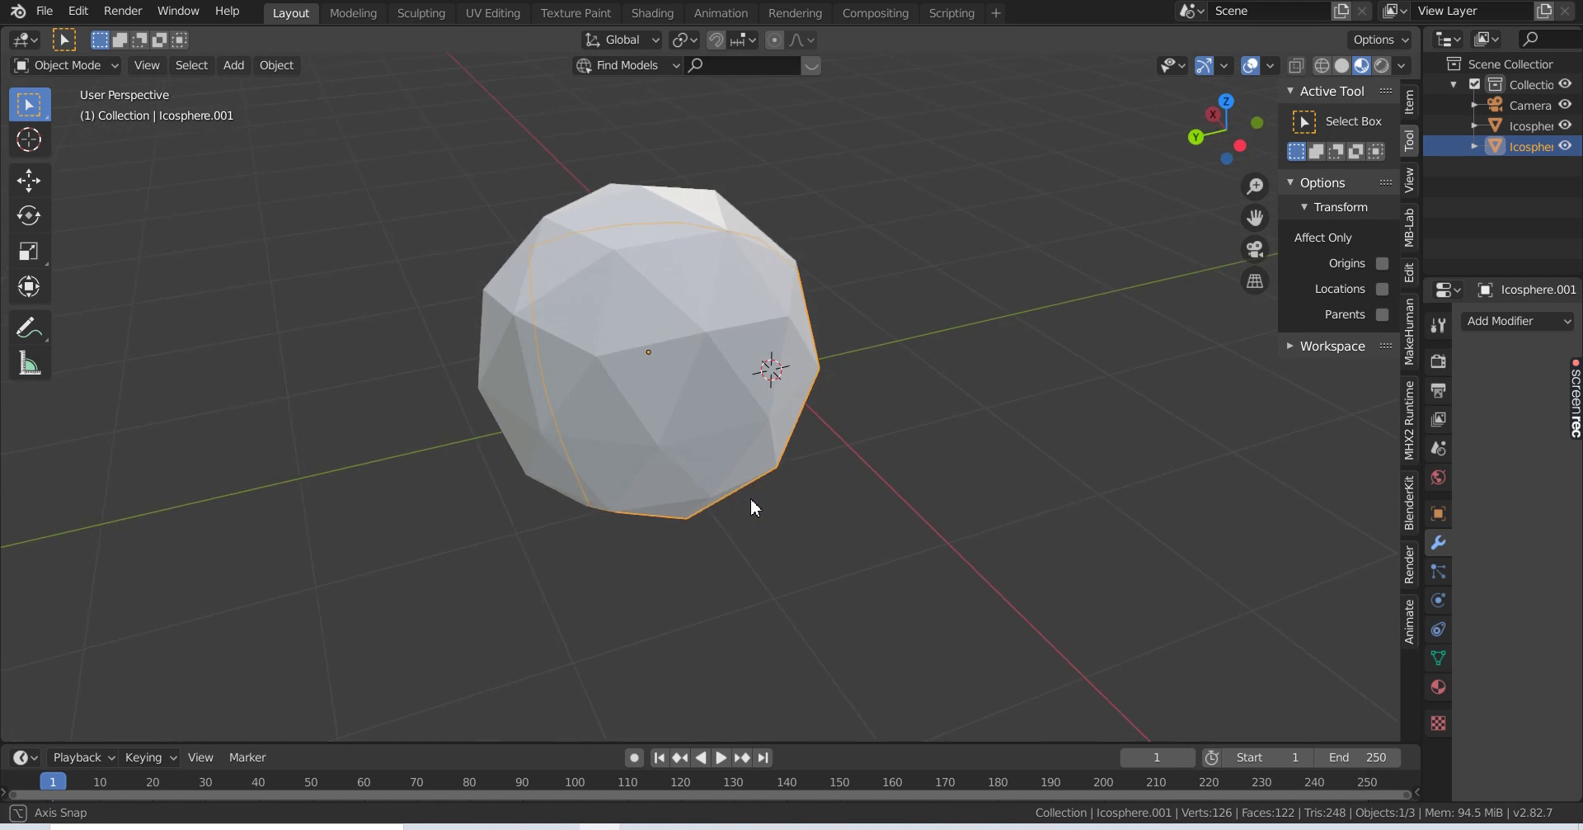
pyautogui.scroll(2, 750, 498)
pyautogui.scroll(-2, 750, 498)
pyautogui.moveTo(729, 501)
pyautogui.mouseDown(button='middle')
pyautogui.moveTo(762, 516)
pyautogui.moveTo(744, 520)
pyautogui.mouseUp(button='middle')
pyautogui.scroll(-1, 726, 519)
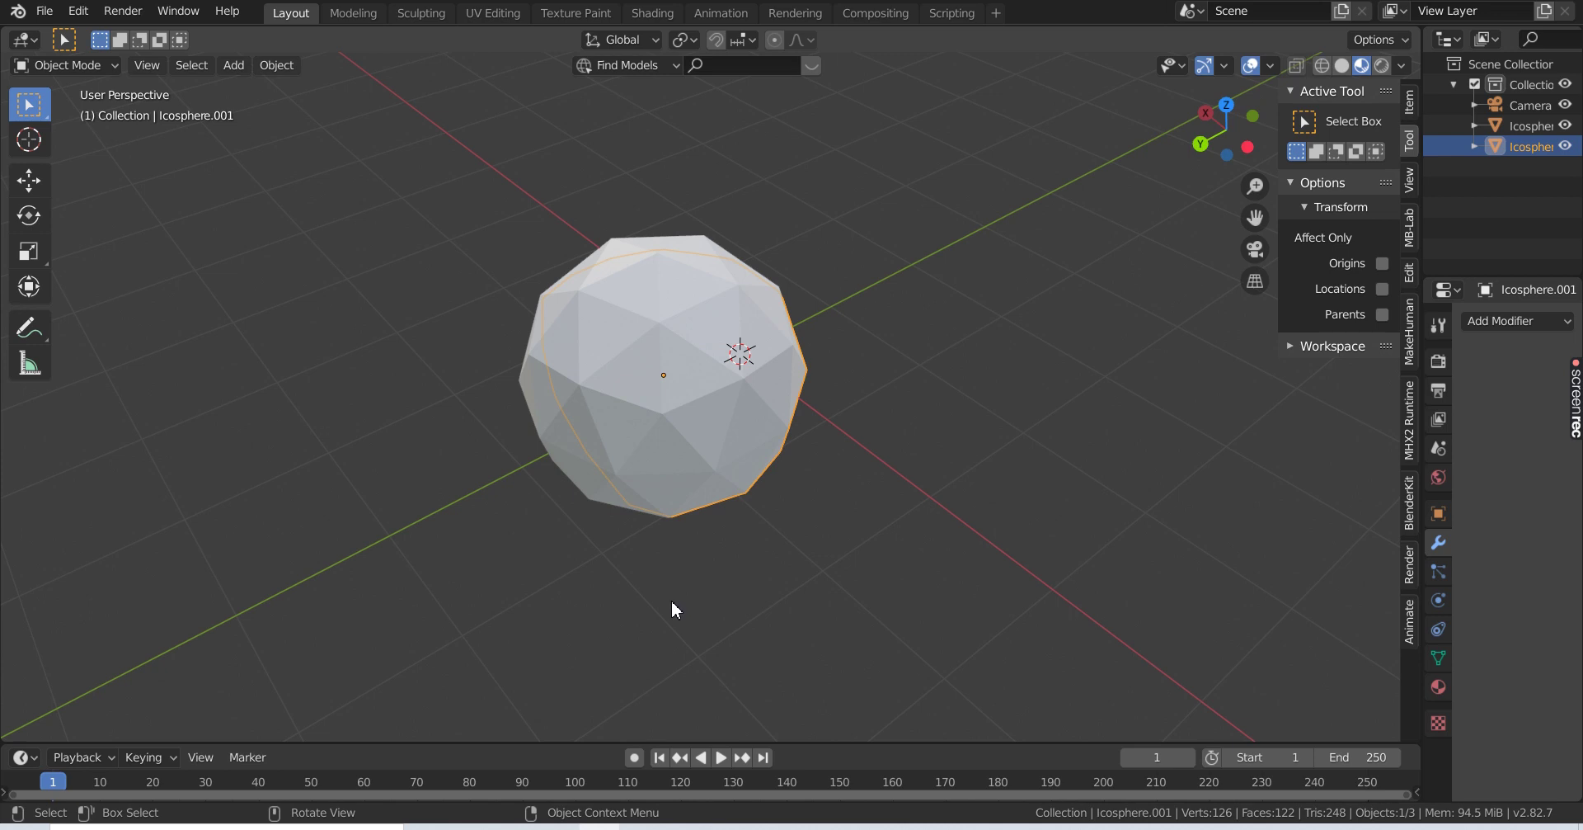
pyautogui.moveTo(457, 195); pyautogui.dragTo(850, 591)
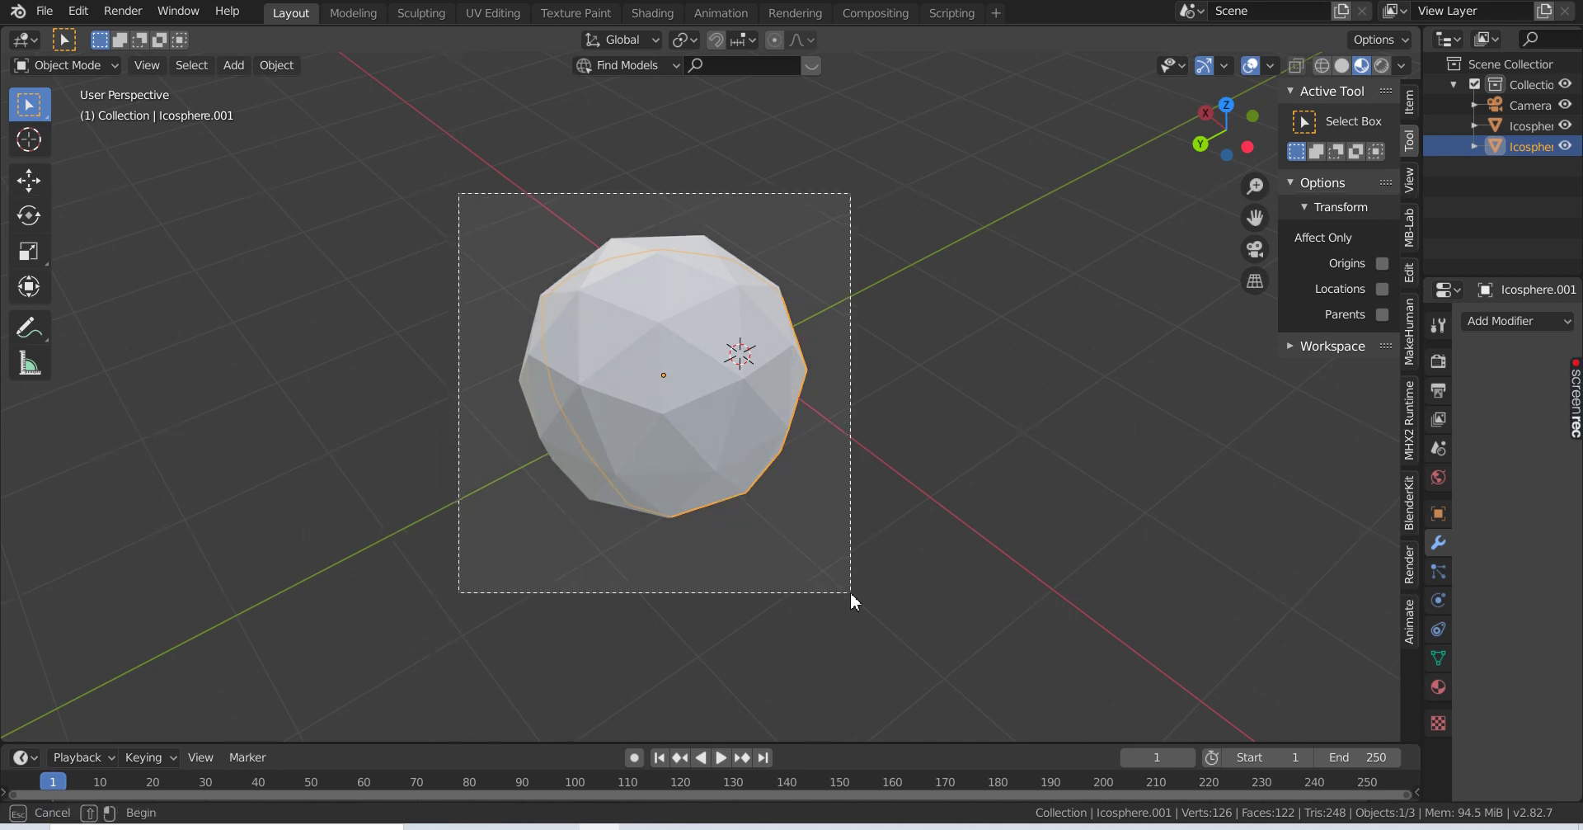
# - Merge the pieces with Auto Boolean Union, nudge the merged icosphere, and recentre the view
pyautogui.click(293, 67)
pyautogui.moveTo(309, 706)
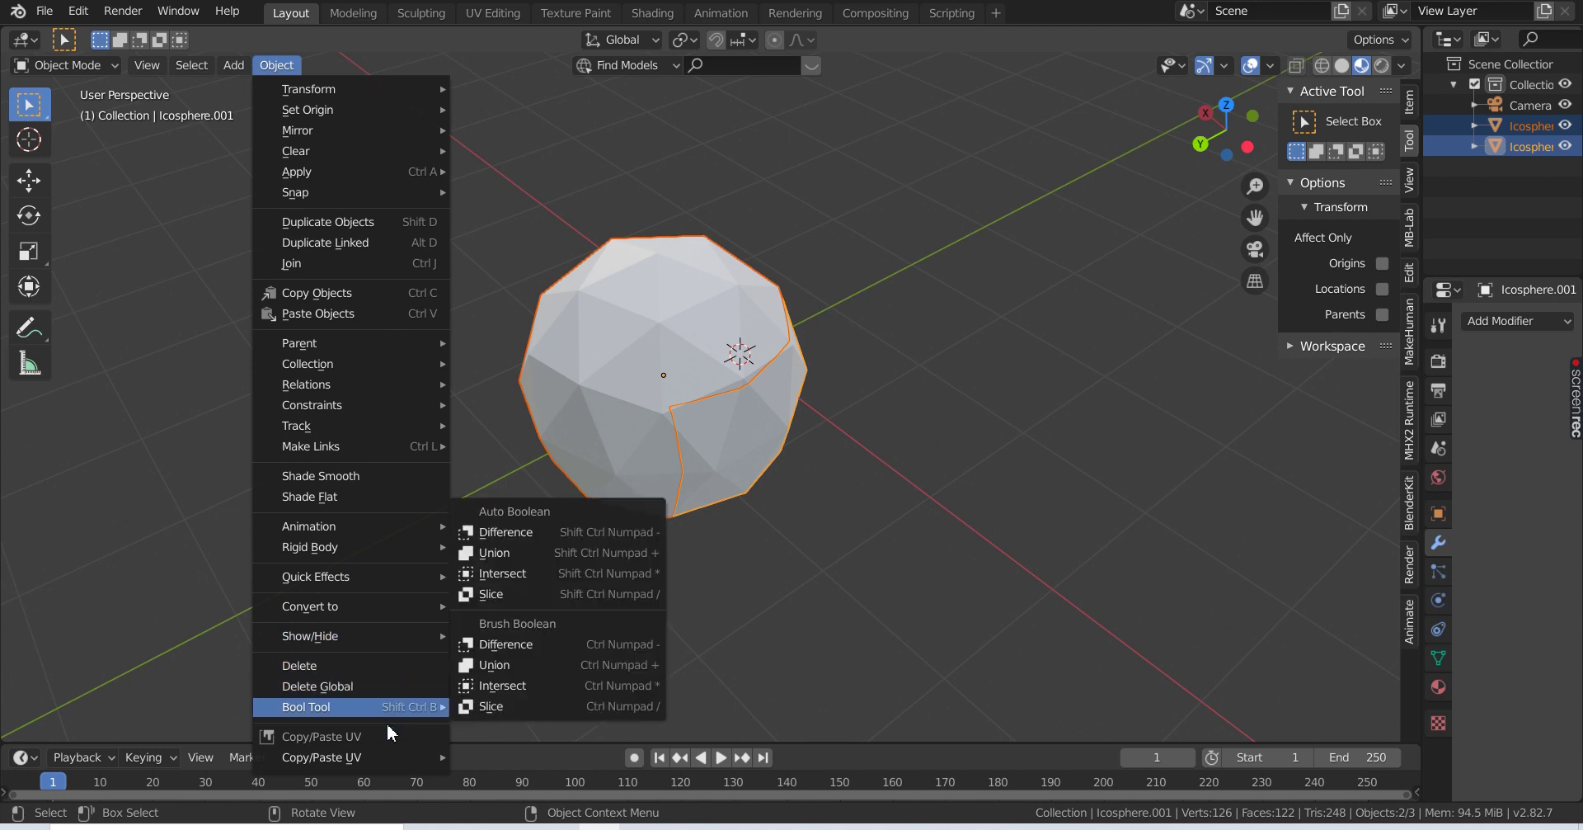
pyautogui.click(535, 556)
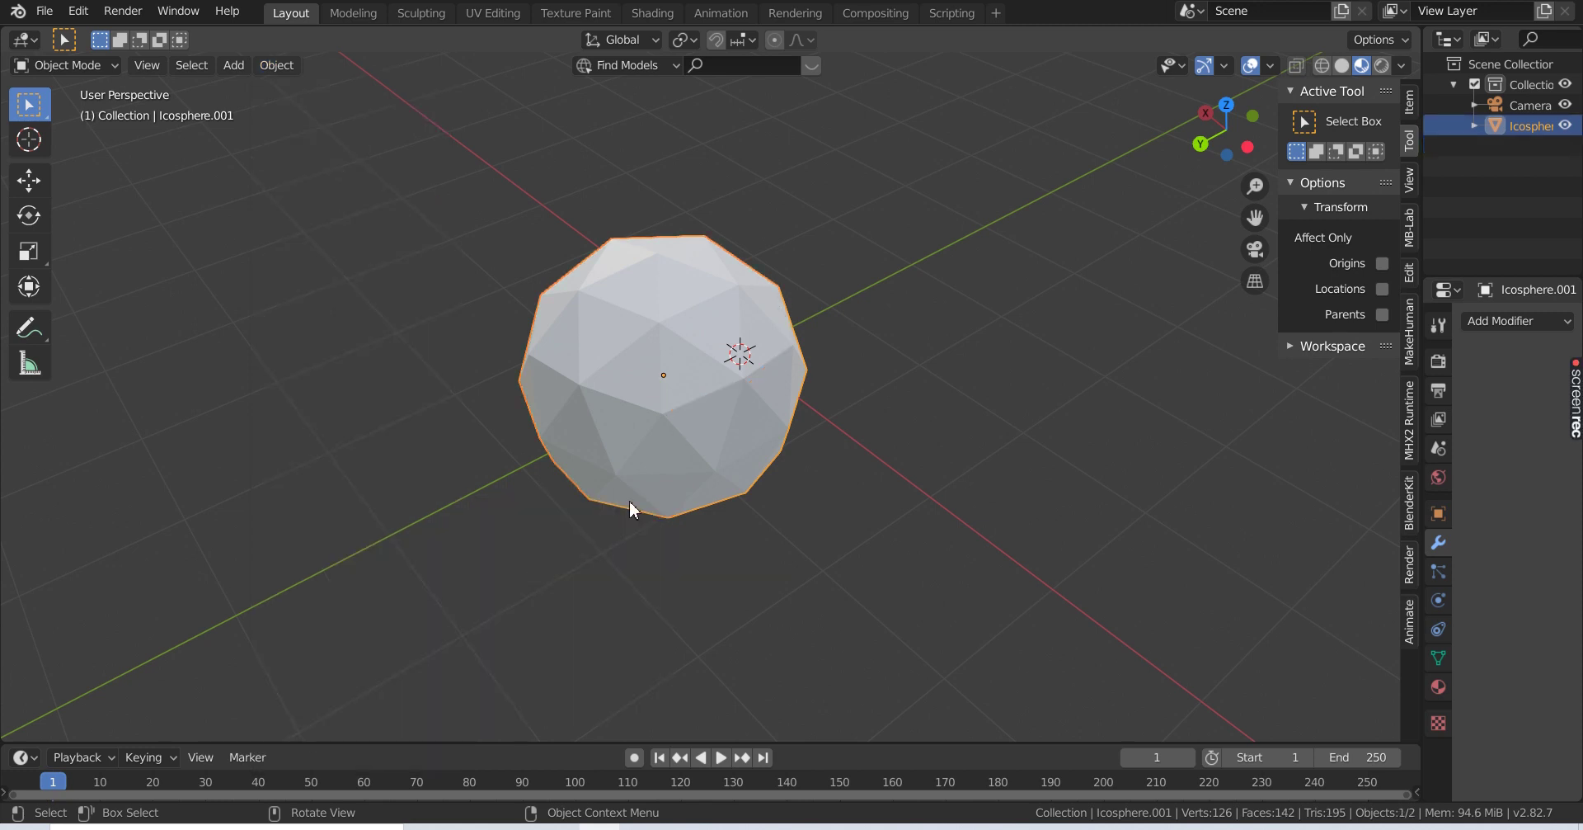
pyautogui.press('g')
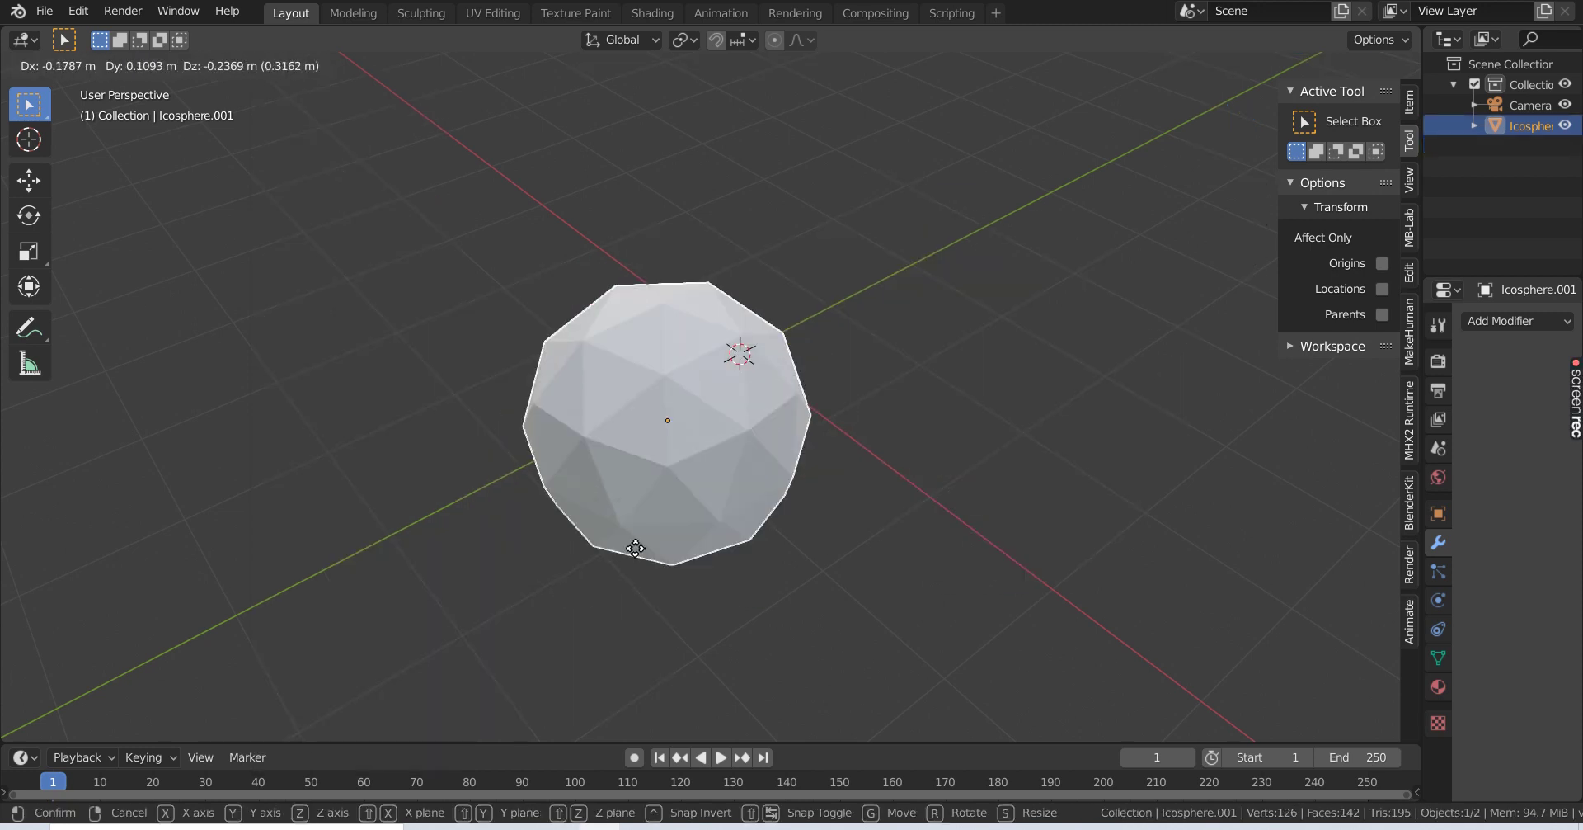
pyautogui.click(634, 547)
pyautogui.scroll(5, 655, 524)
pyautogui.scroll(2, 655, 525)
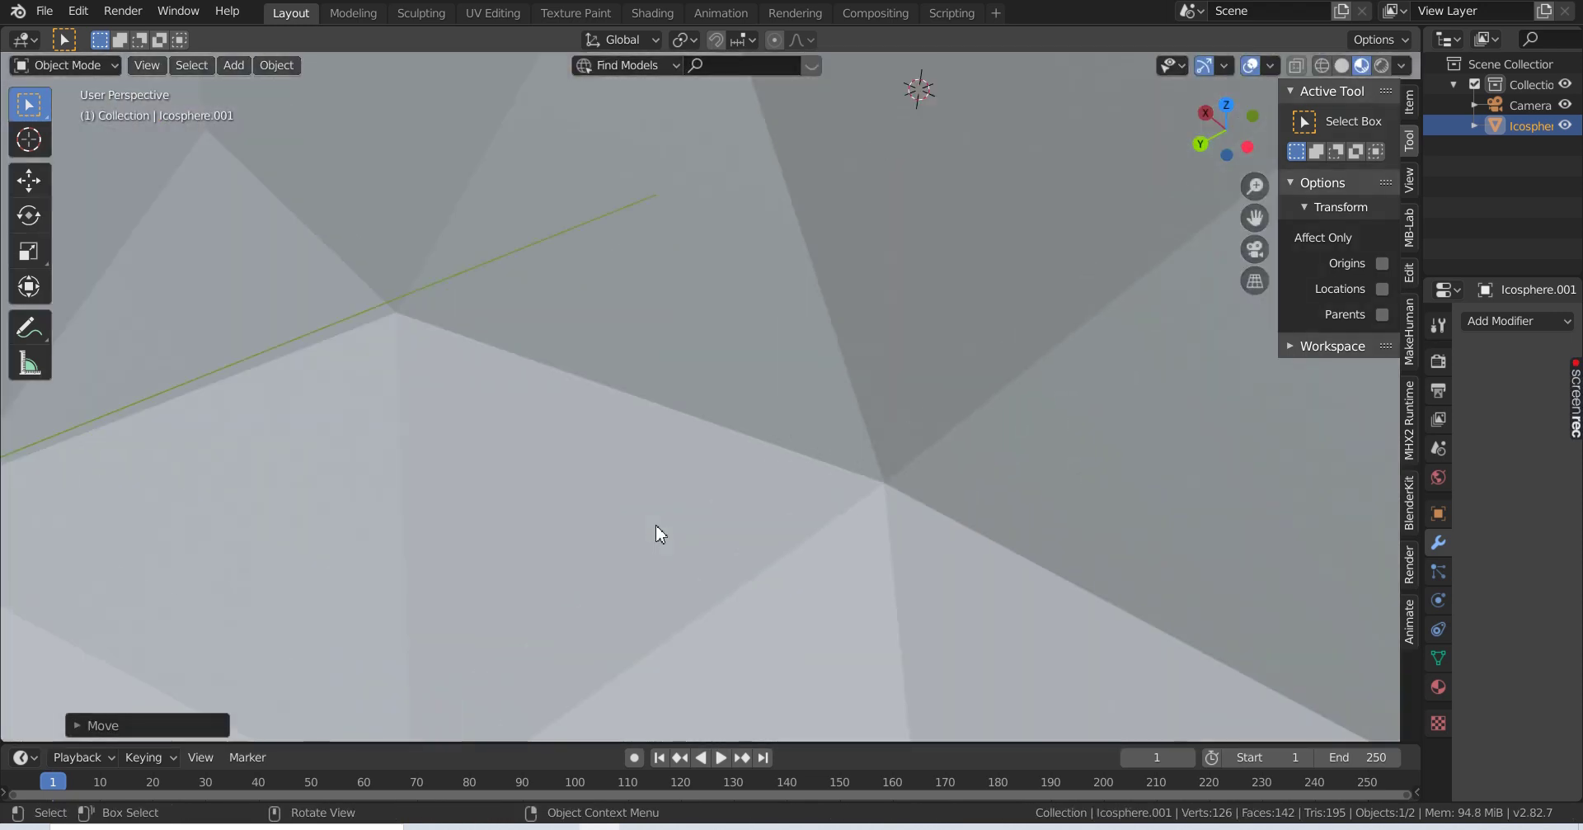
pyautogui.scroll(-4, 655, 525)
pyautogui.scroll(-4, 657, 528)
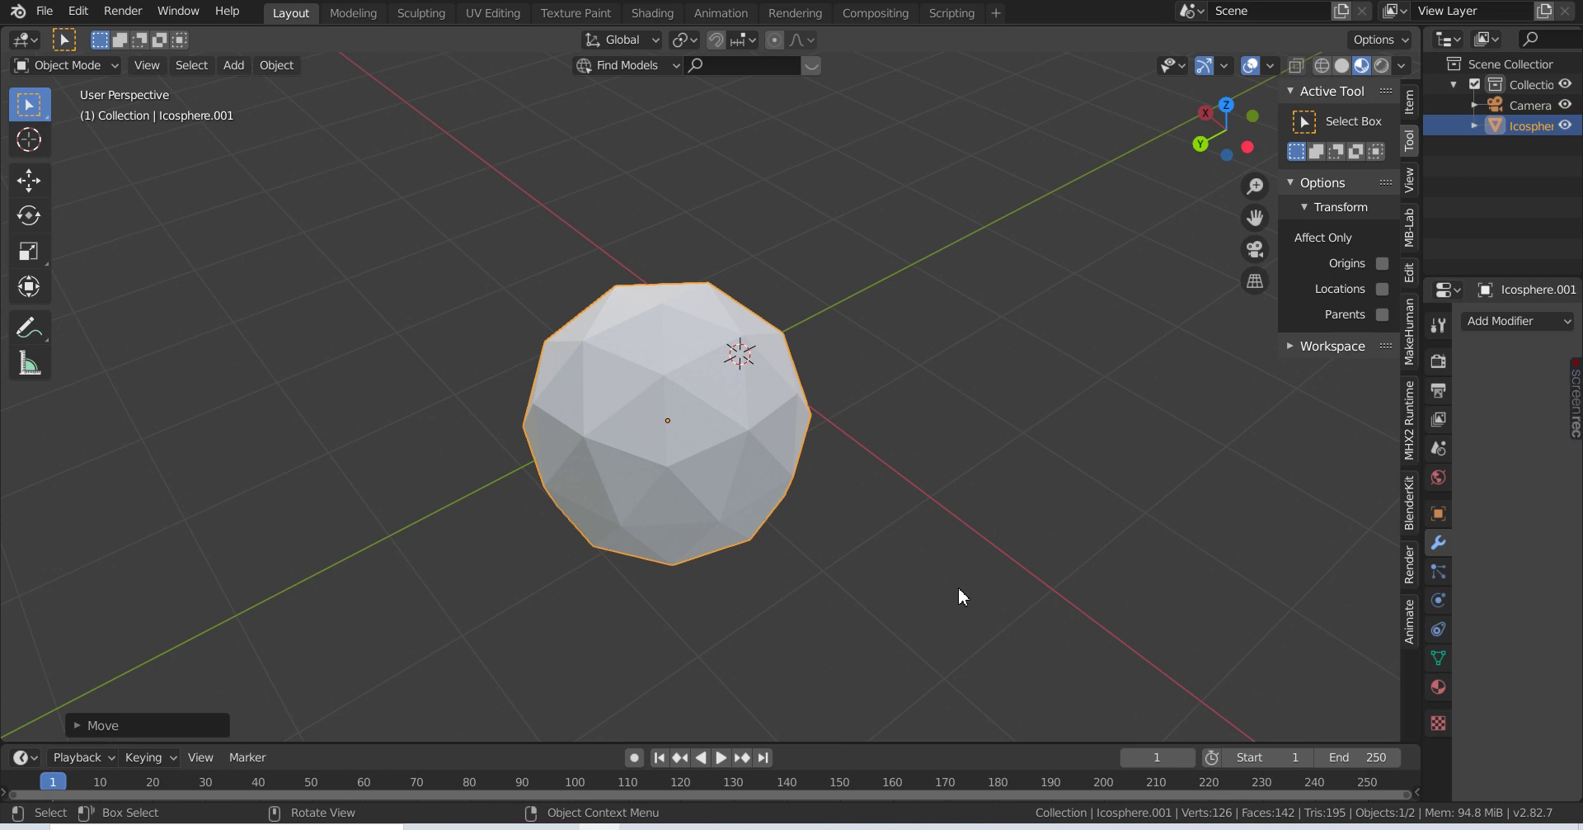
pyautogui.keyDown('shift'); pyautogui.moveTo(914, 574); pyautogui.dragTo(929, 477, button='middle'); pyautogui.keyUp('shift')
pyautogui.scroll(3, 933, 453)
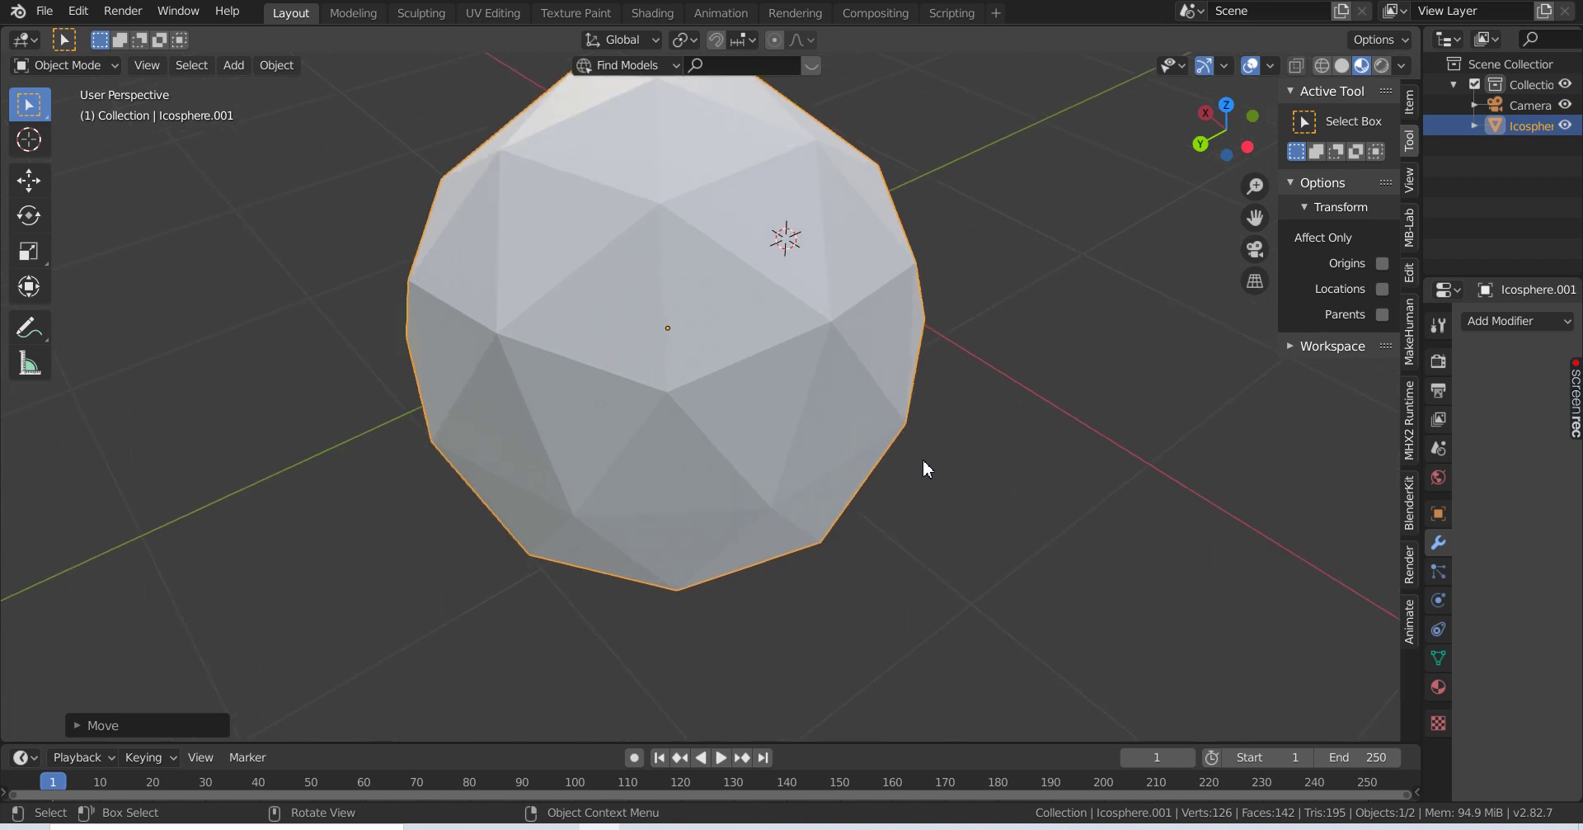
pyautogui.scroll(-4, 923, 459)
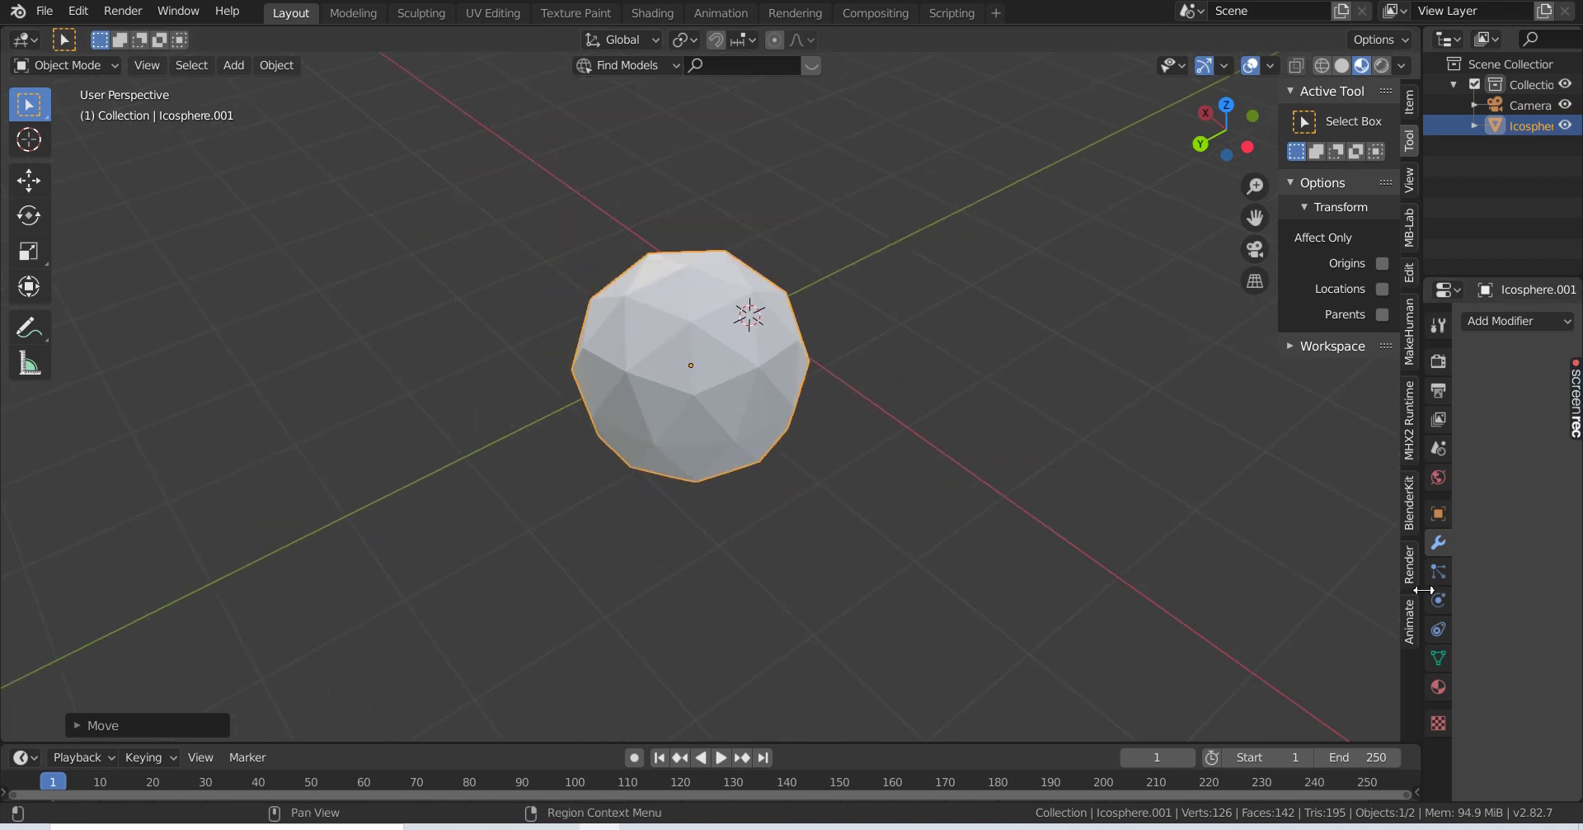
# - Add a Build modifier to the icosphere with start frame 24 and Randomize enabled
pyautogui.click(1490, 322)
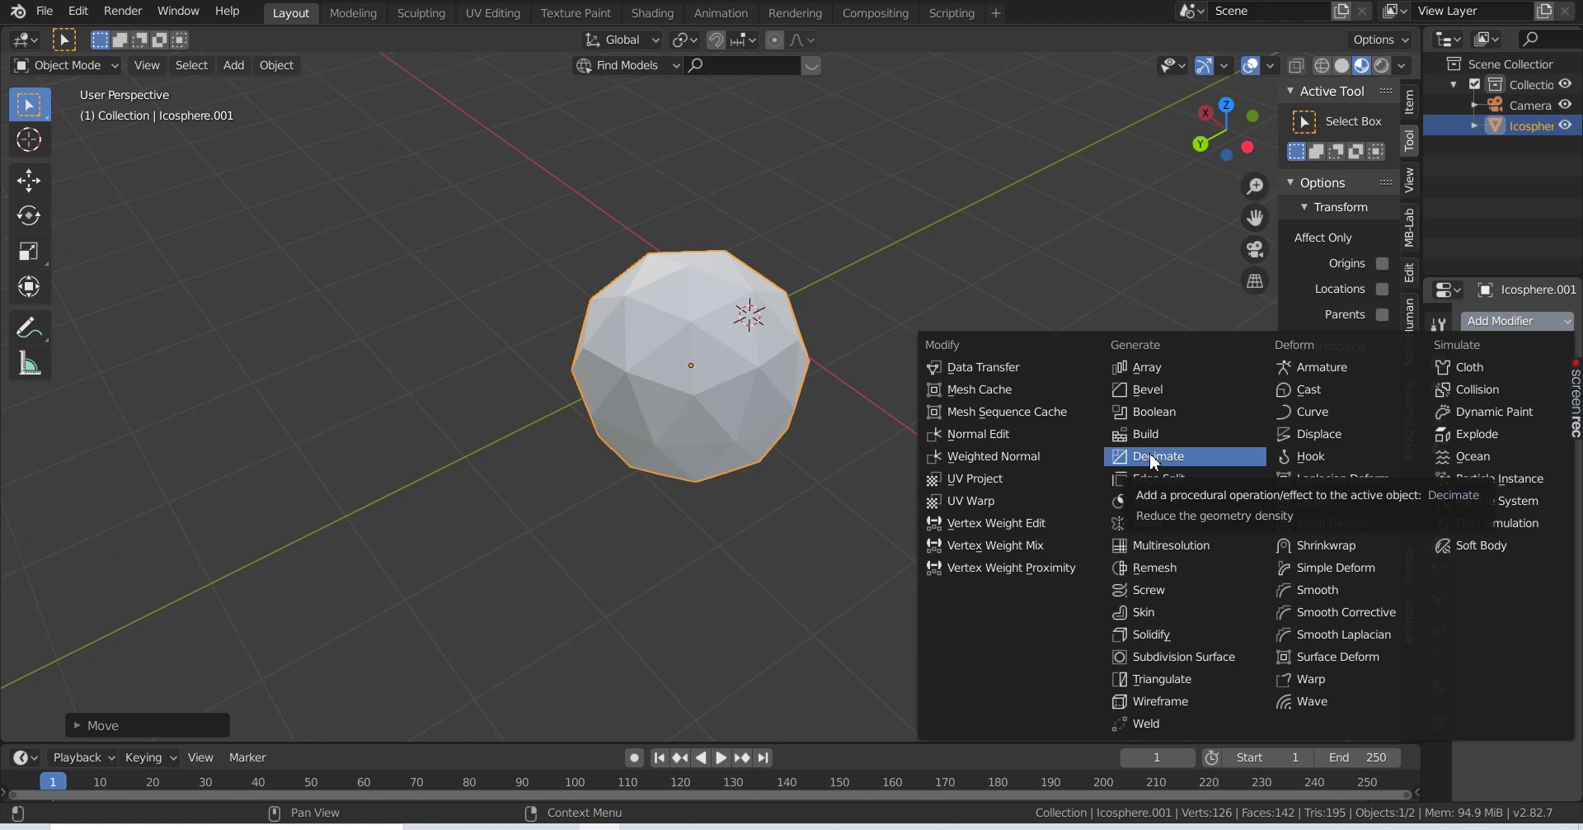
pyautogui.click(1150, 430)
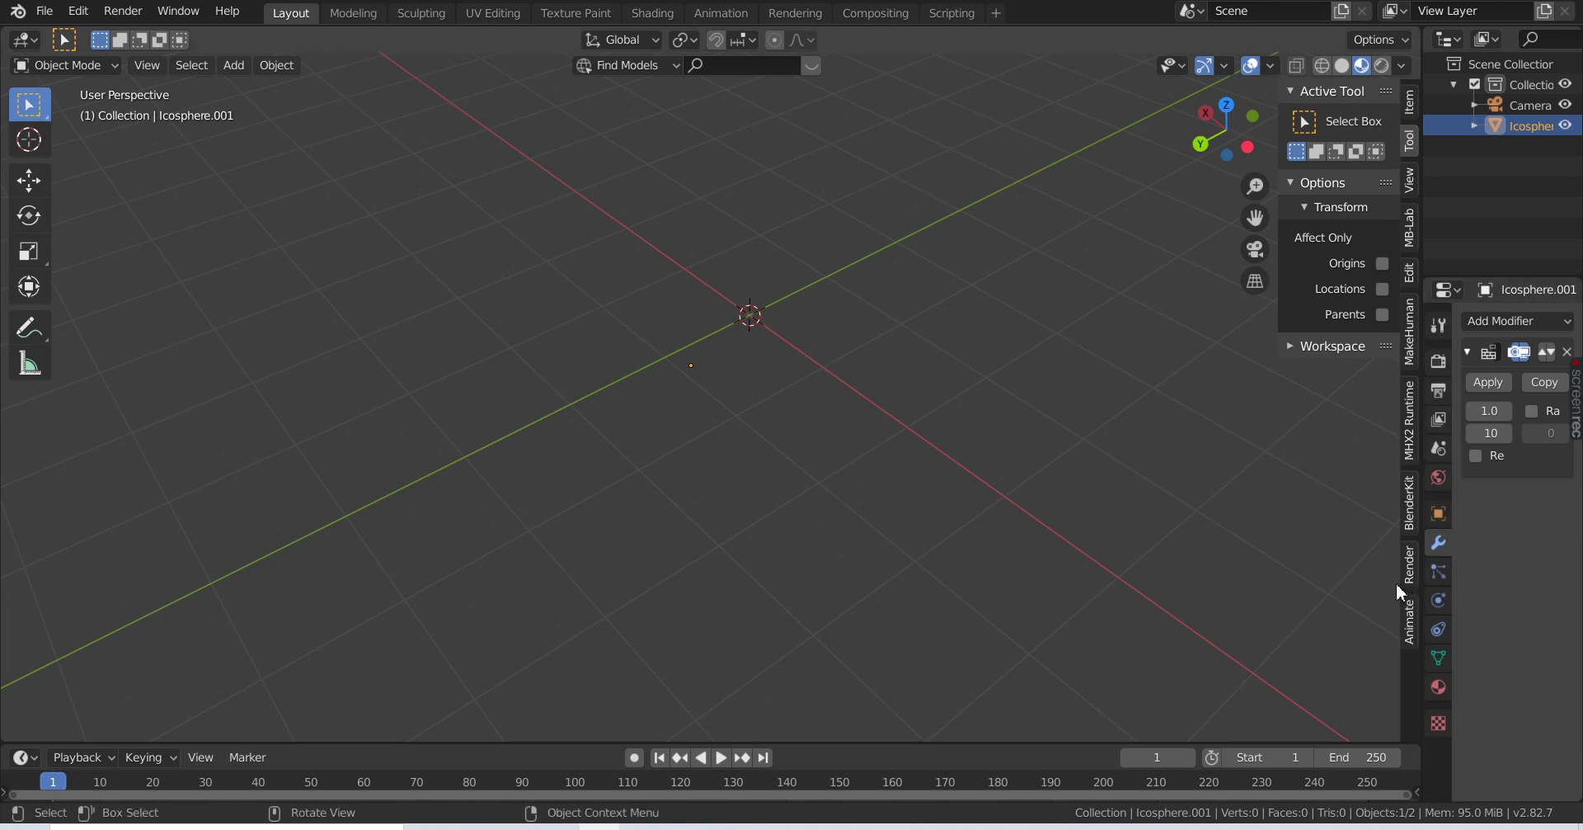
pyautogui.moveTo(1425, 599); pyautogui.dragTo(1138, 598)
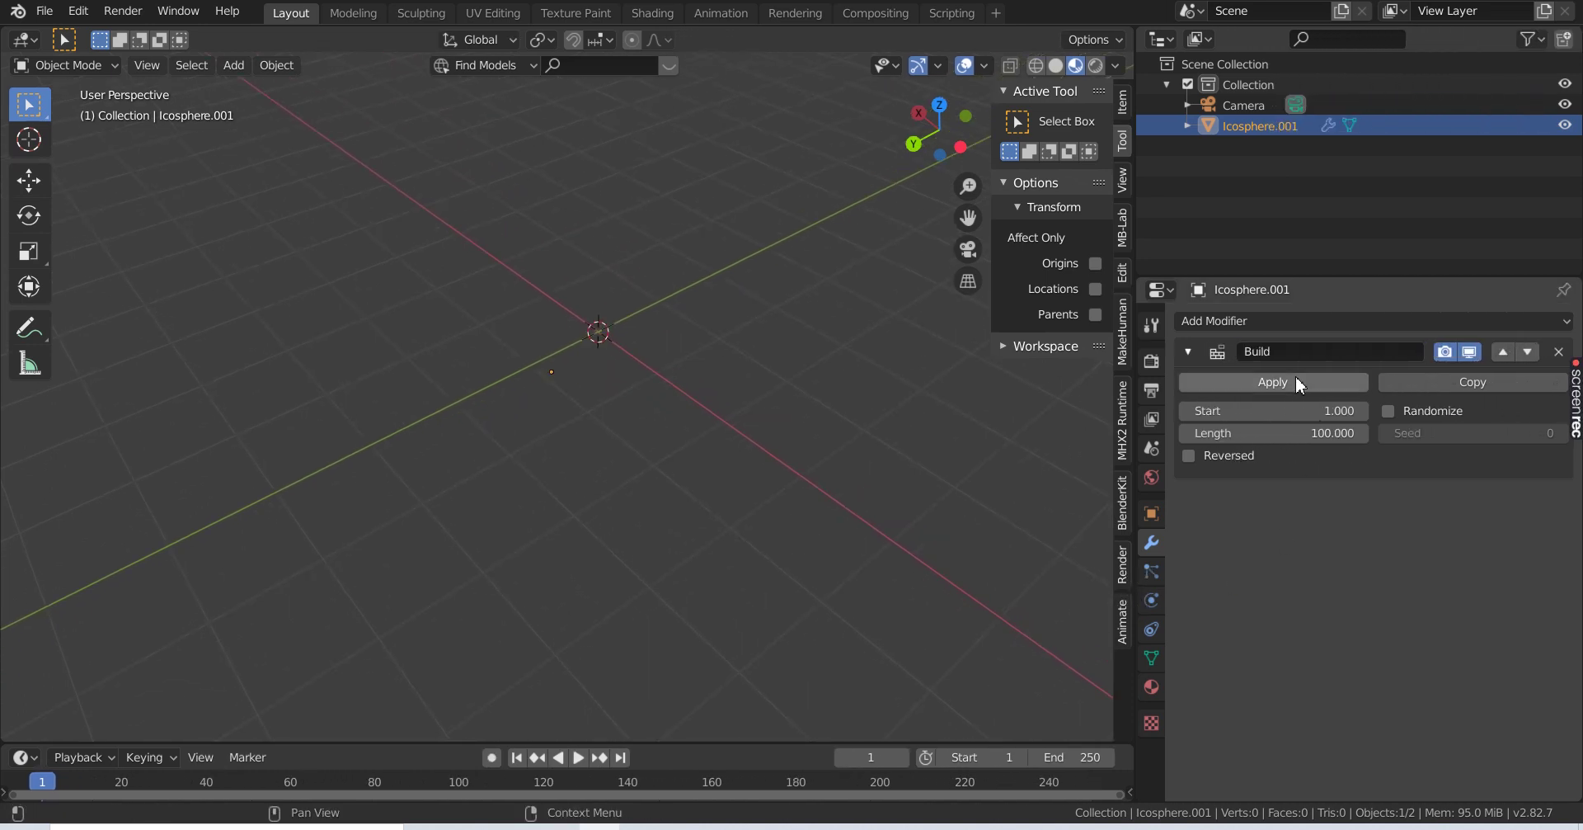
pyautogui.moveTo(1290, 411); pyautogui.dragTo(1451, 433)
pyautogui.click(1387, 411)
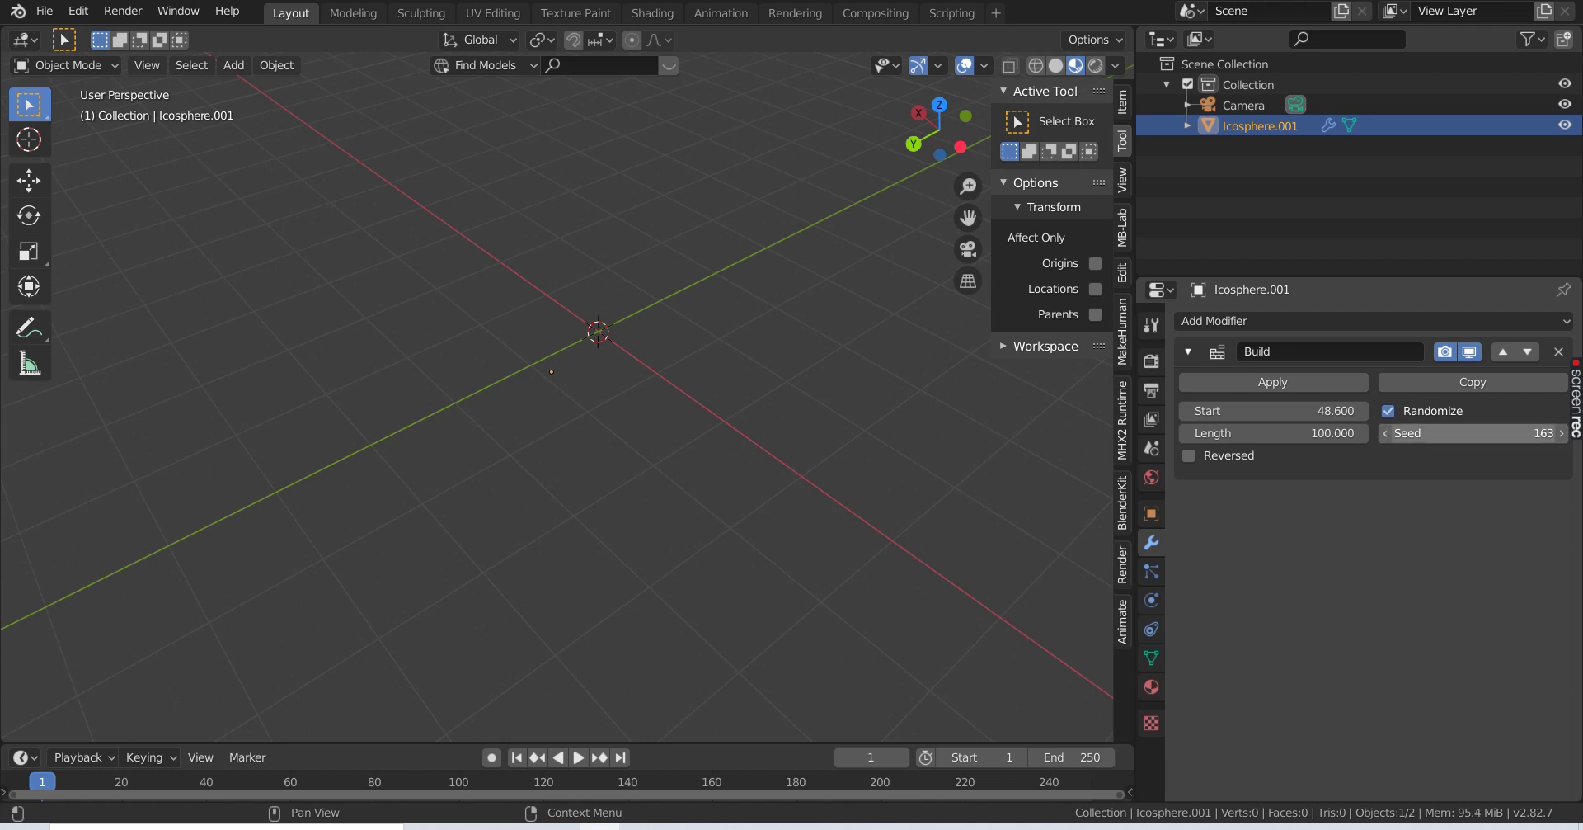
# - Undo the Build modifier and delete the icosphere
pyautogui.moveTo(683, 531); pyautogui.dragTo(673, 516, button='middle')
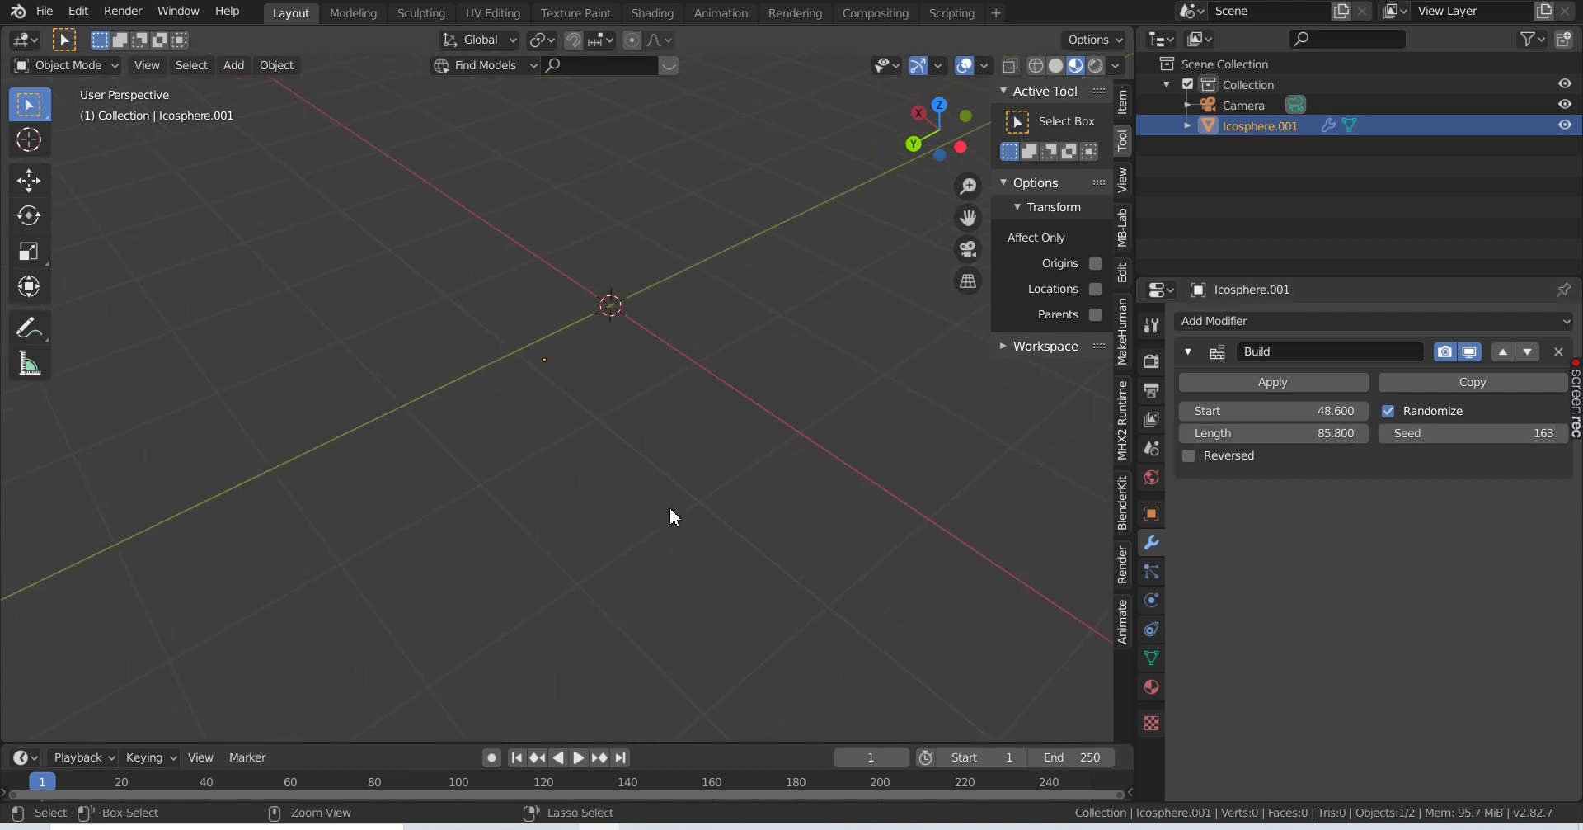
pyautogui.hotkey('ctrl', 'z')
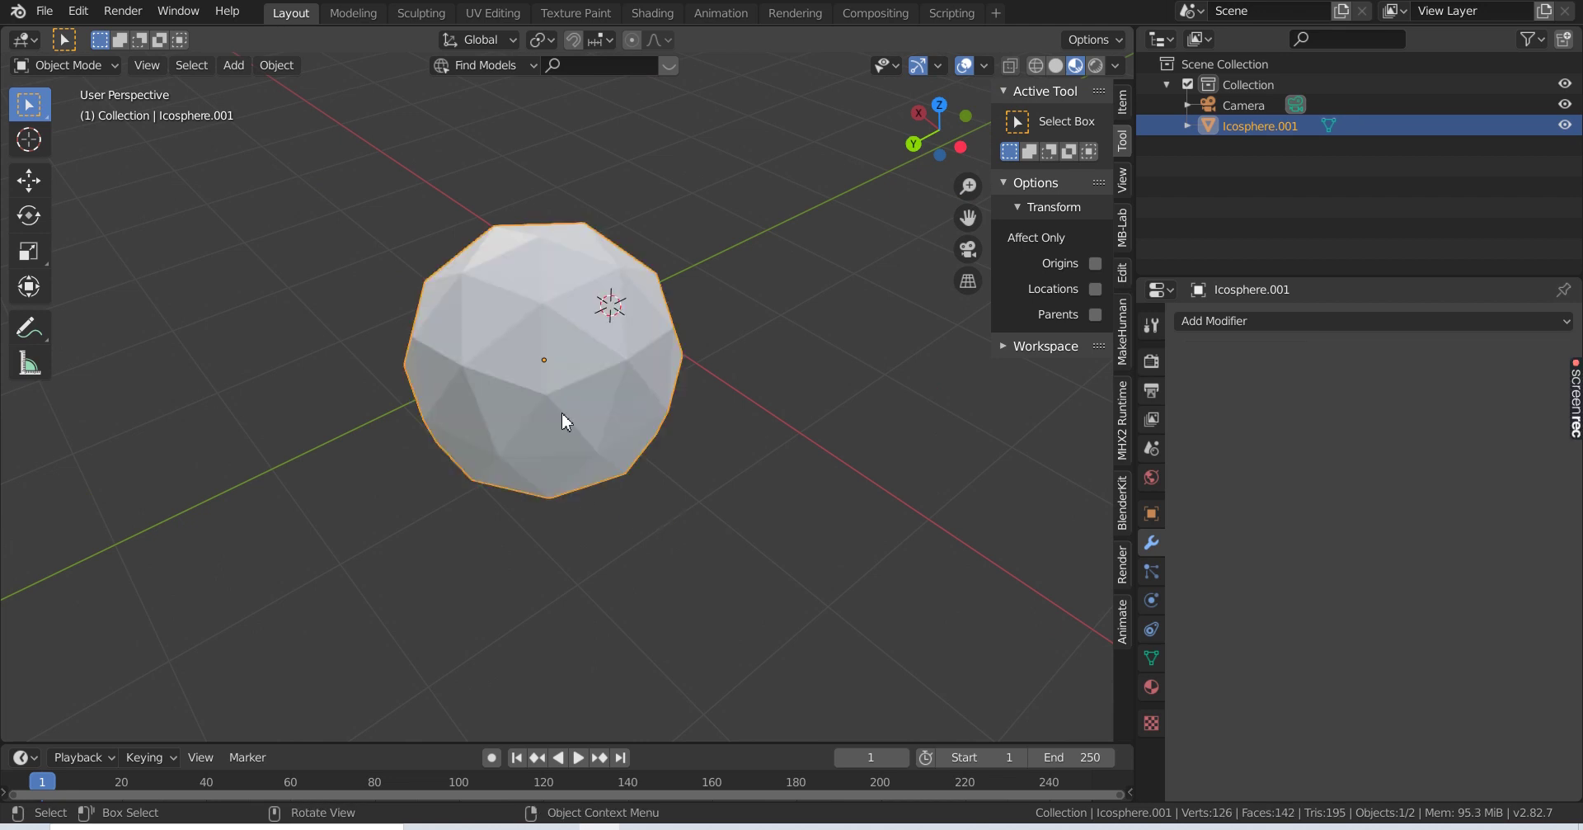
pyautogui.press('Delete')
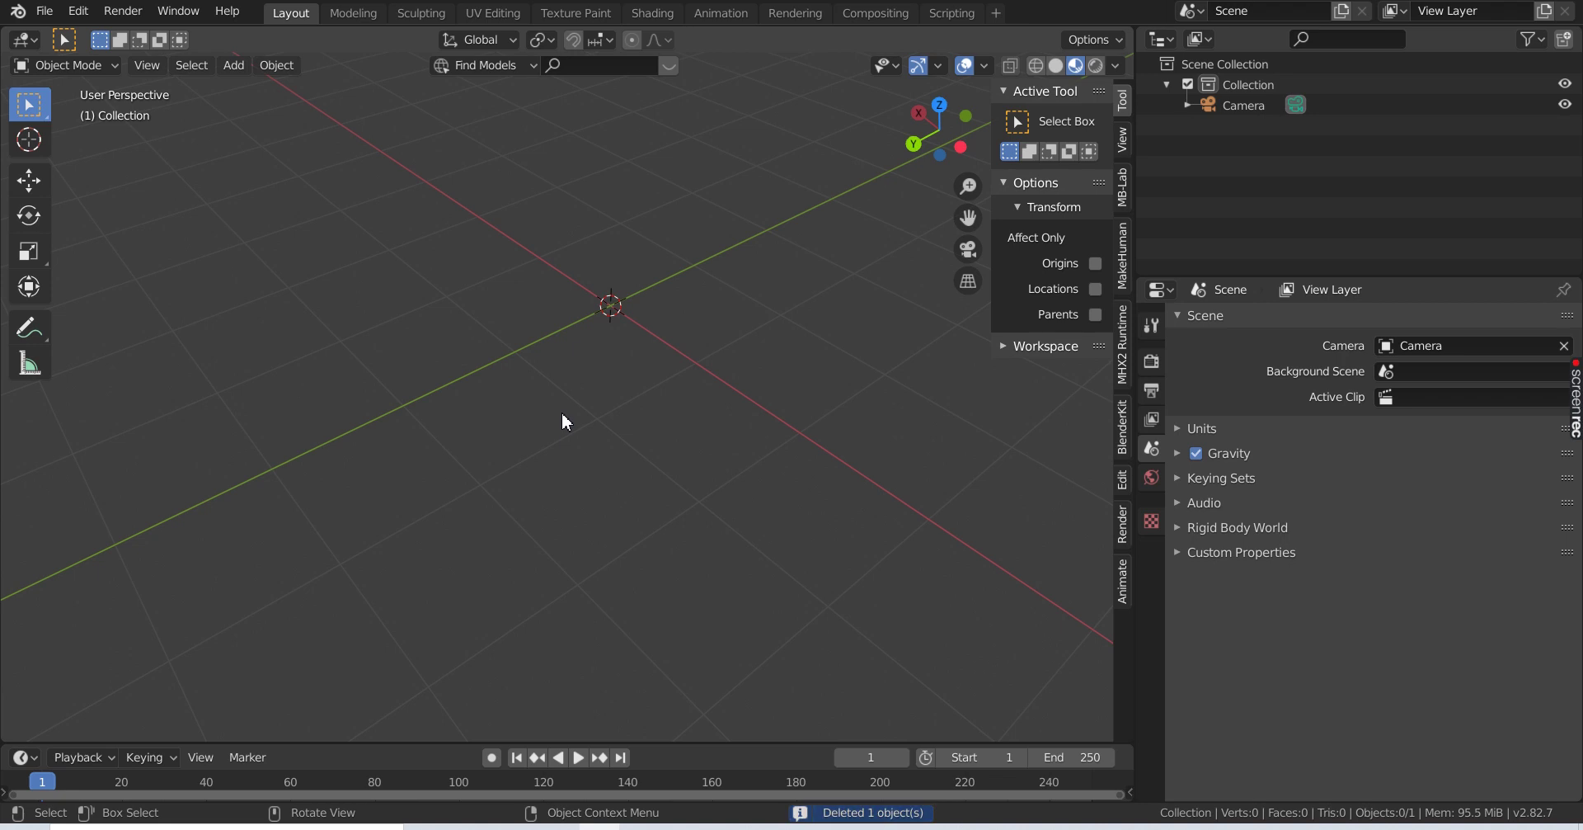
# - Add a default cube, try a Build modifier on it, then remove the modifier
pyautogui.hotkey('shift', 'a')
pyautogui.moveTo(519, 413)
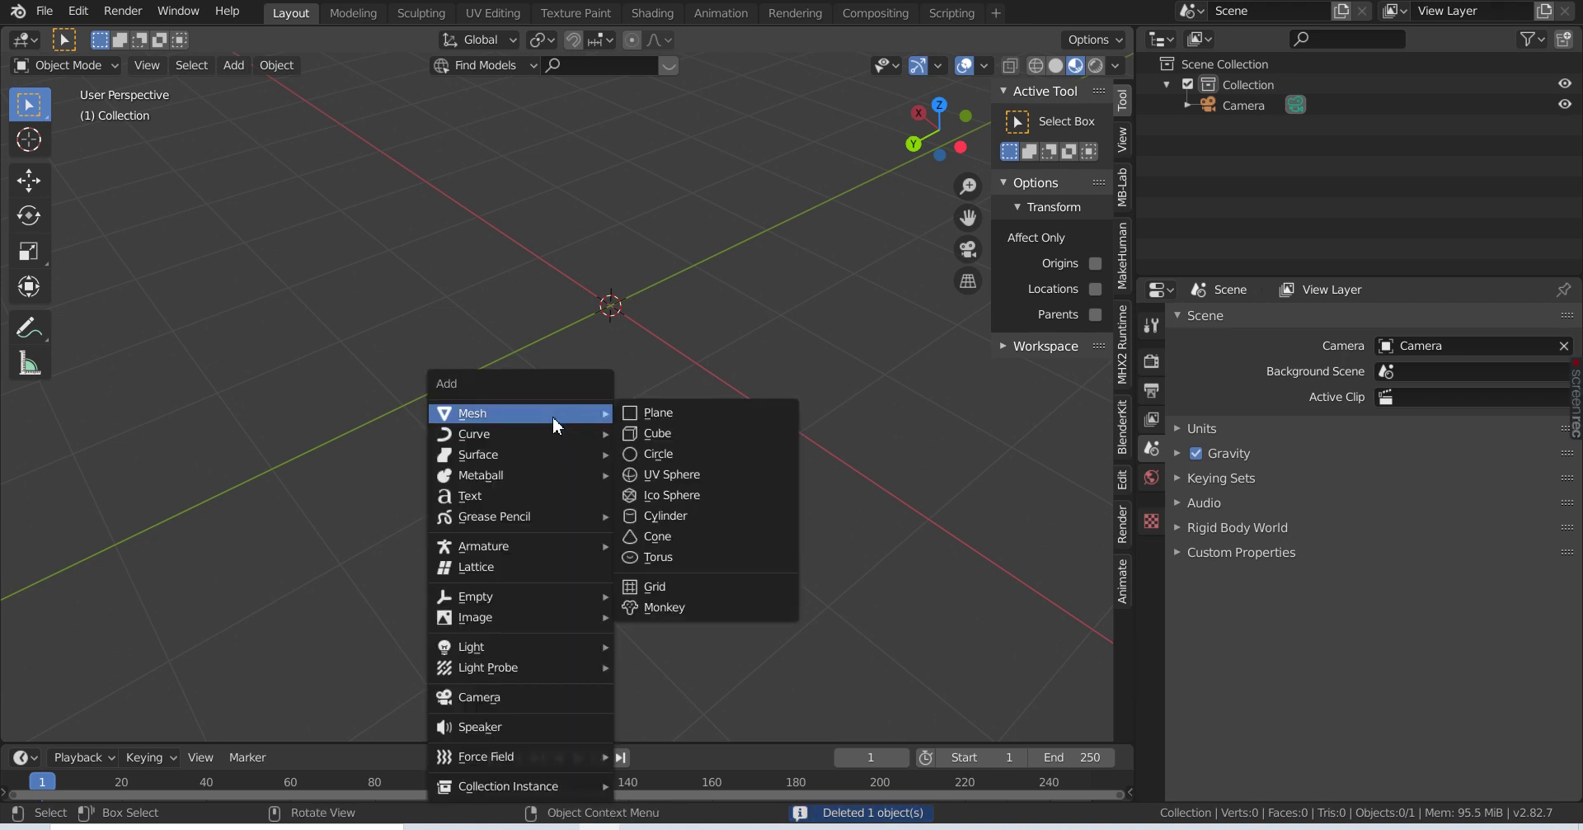
pyautogui.click(695, 433)
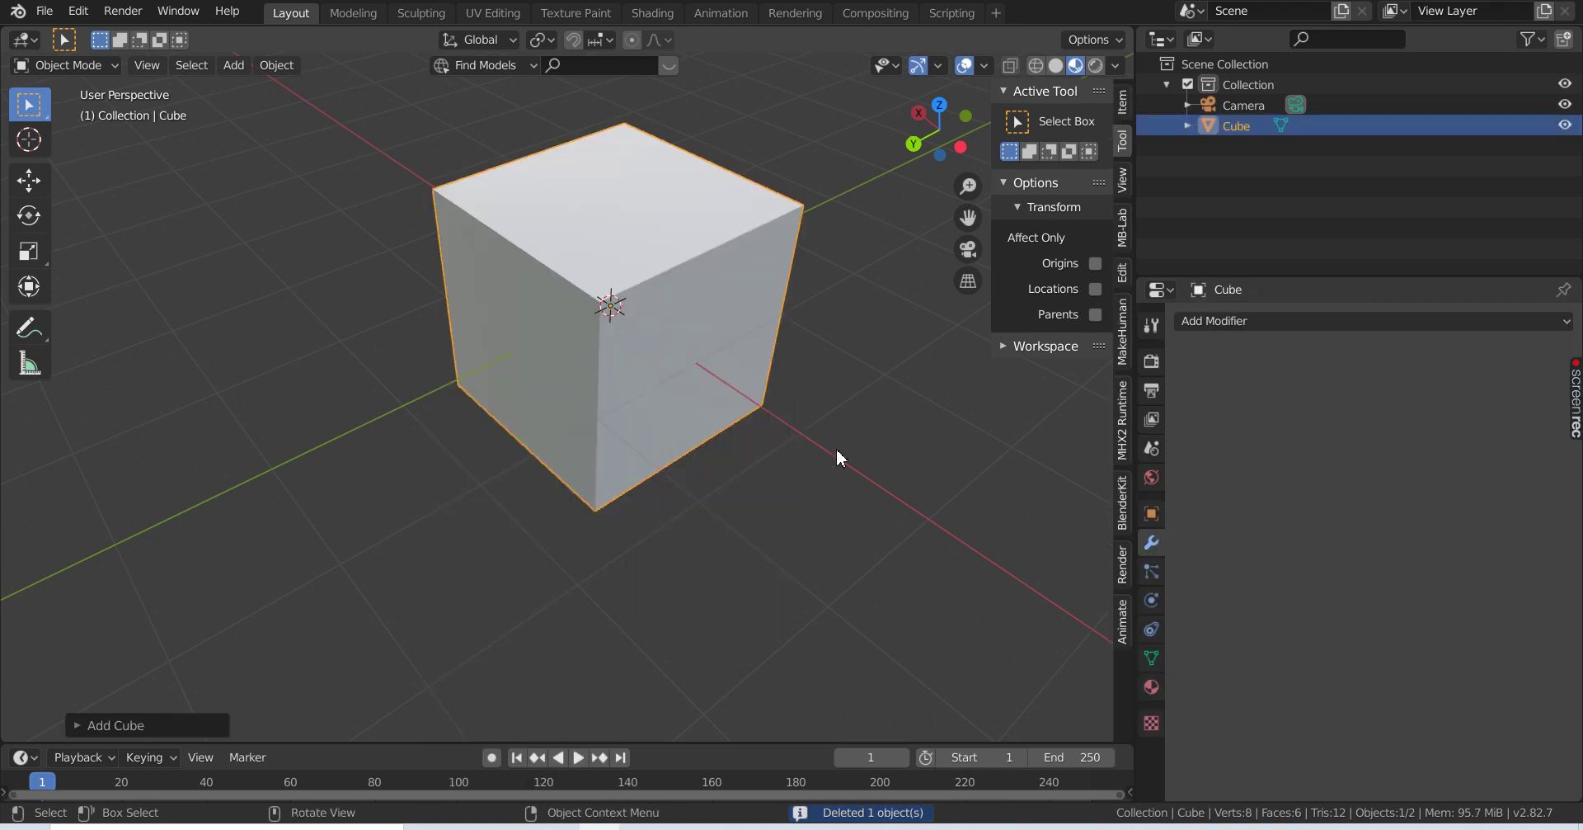
pyautogui.click(1260, 325)
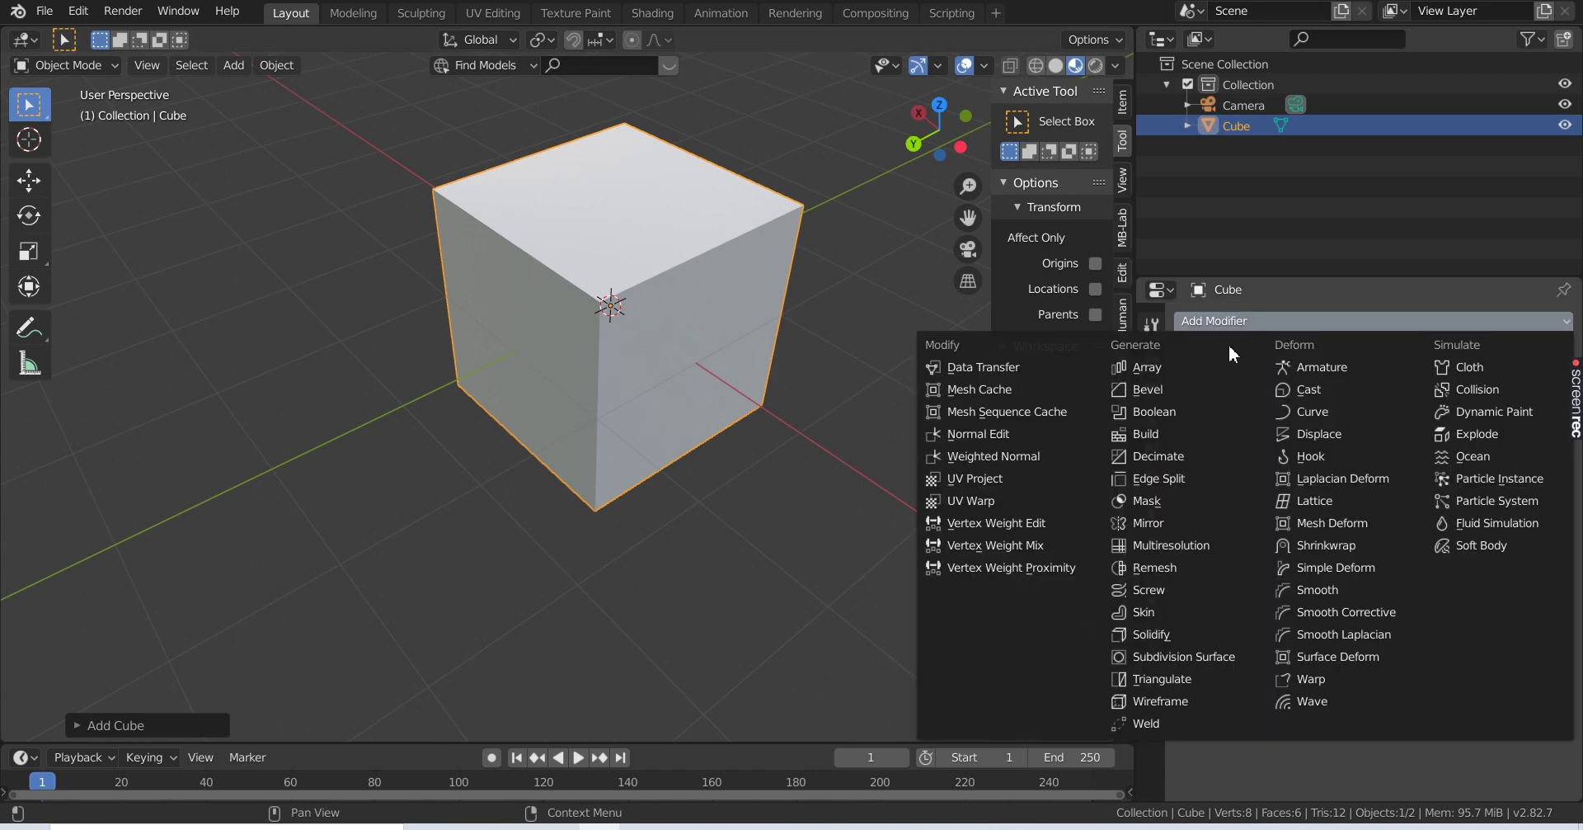
pyautogui.click(1188, 434)
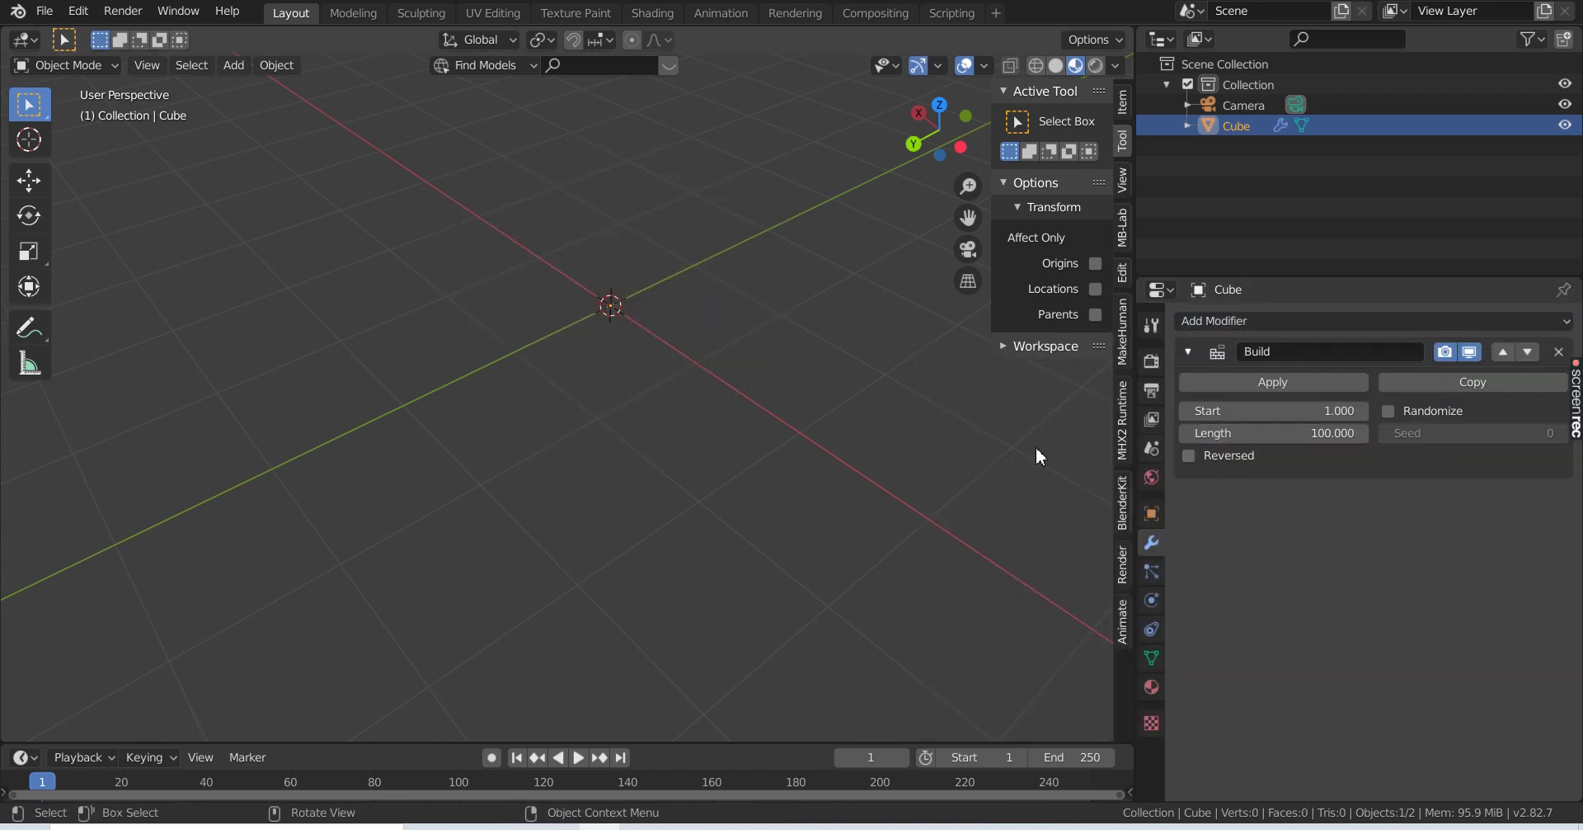
pyautogui.moveTo(1308, 412)
pyautogui.mouseDown()
pyautogui.moveTo(1333, 412)
pyautogui.moveTo(1294, 403)
pyautogui.mouseUp()
pyautogui.hotkey('ctrl', 'z')
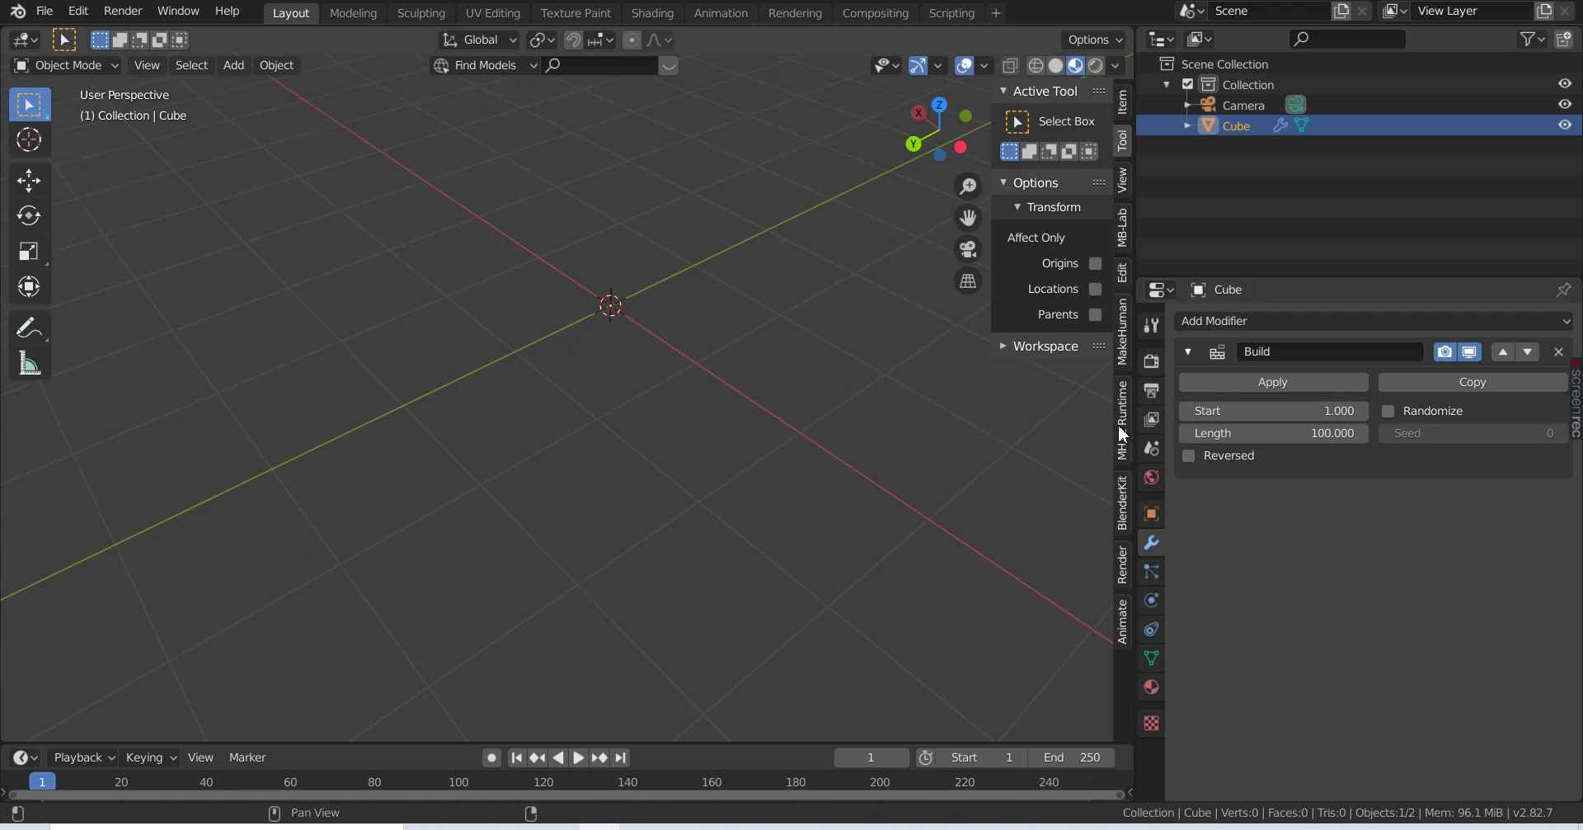
pyautogui.click(1561, 353)
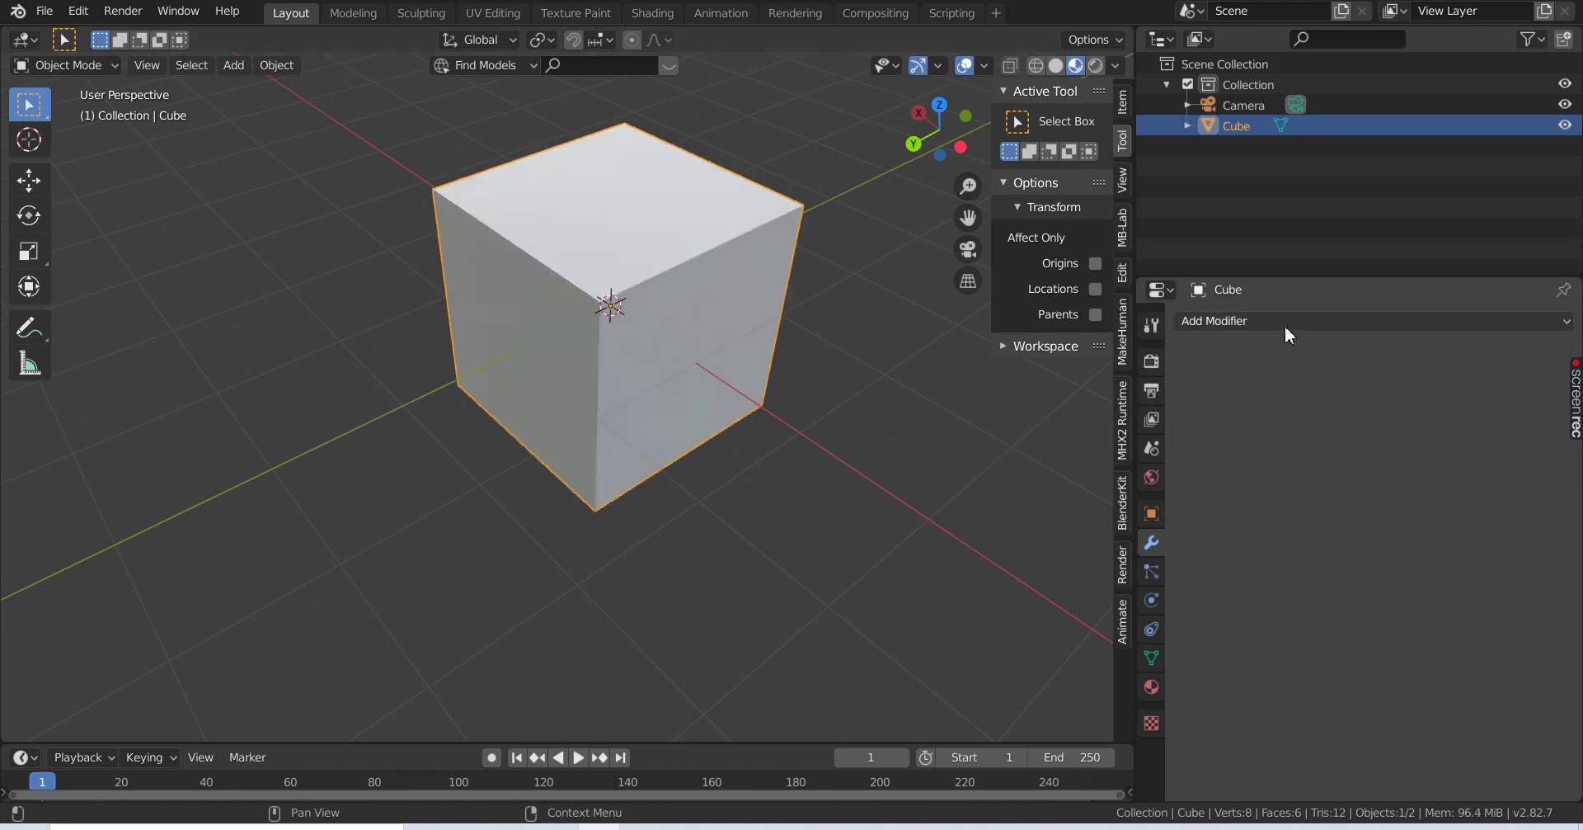
# - Give the cube a Subdivision Surface modifier, adding and then removing a Decimate modifier
pyautogui.click(1284, 325)
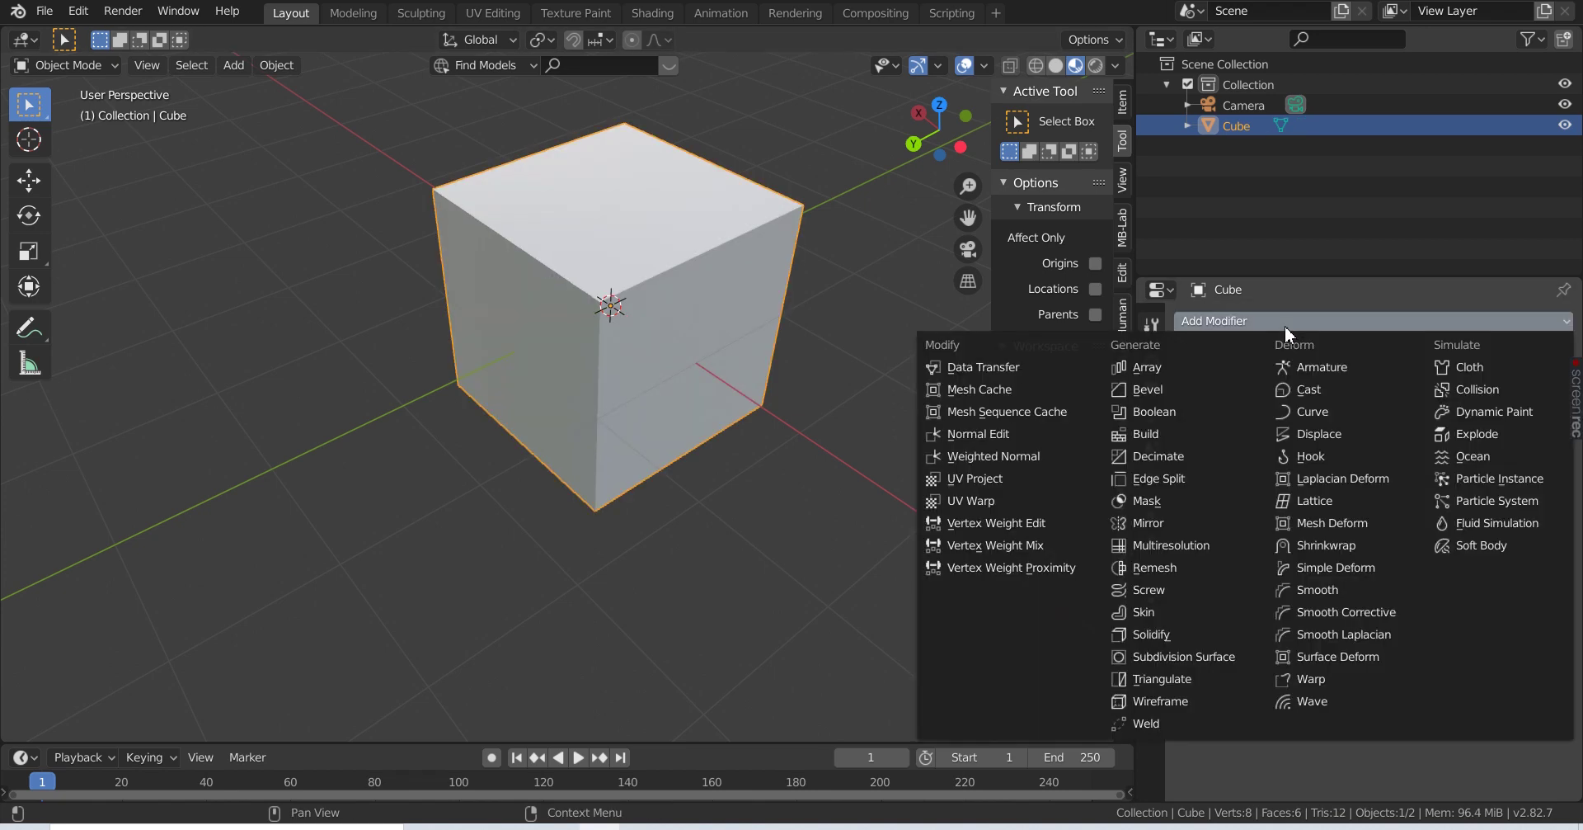
pyautogui.click(1188, 454)
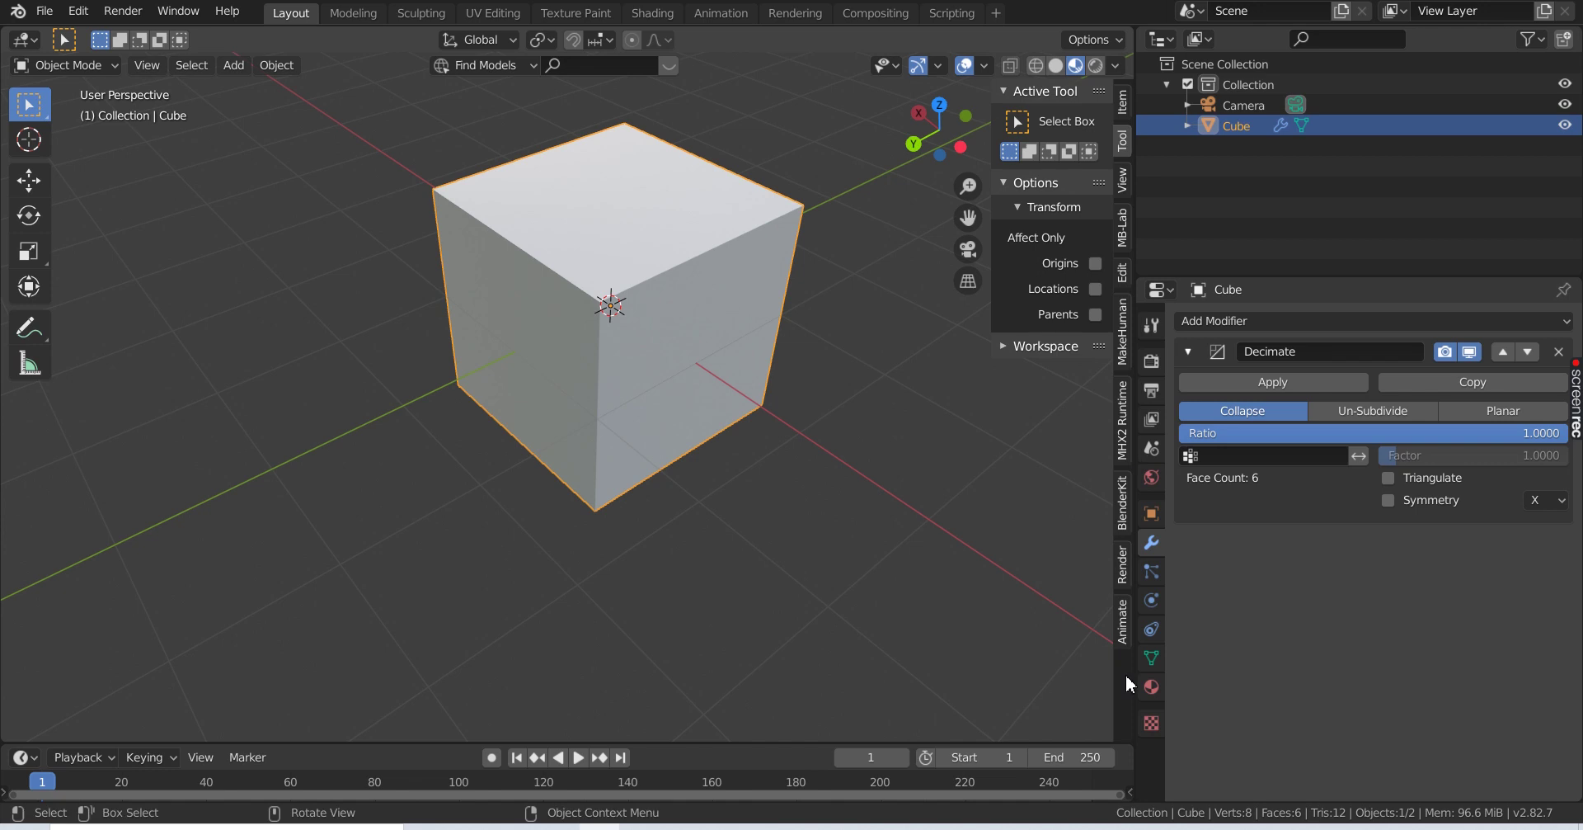
pyautogui.click(1233, 322)
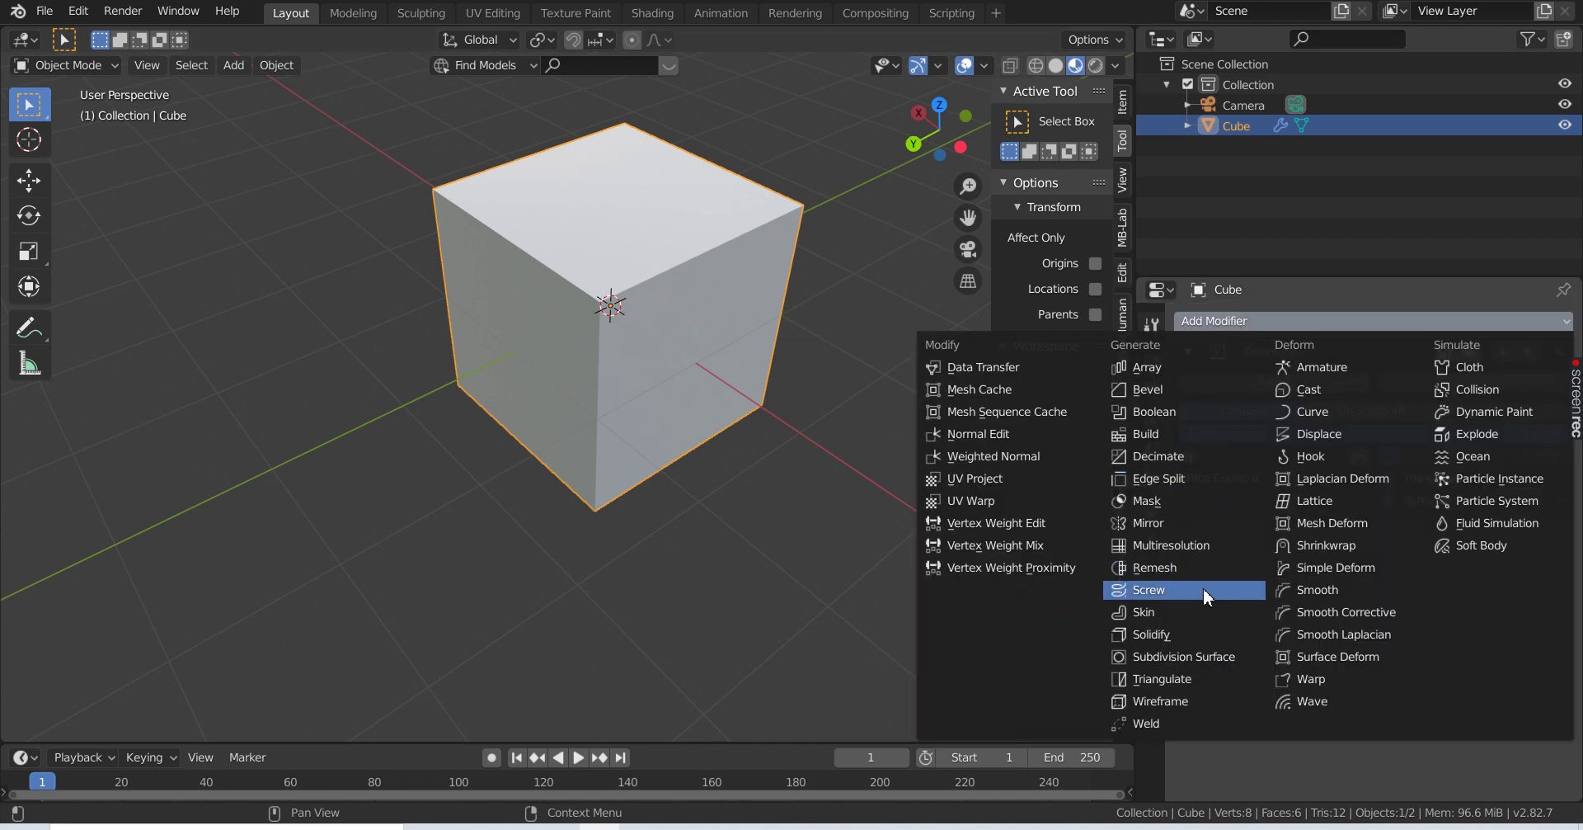
pyautogui.click(1187, 663)
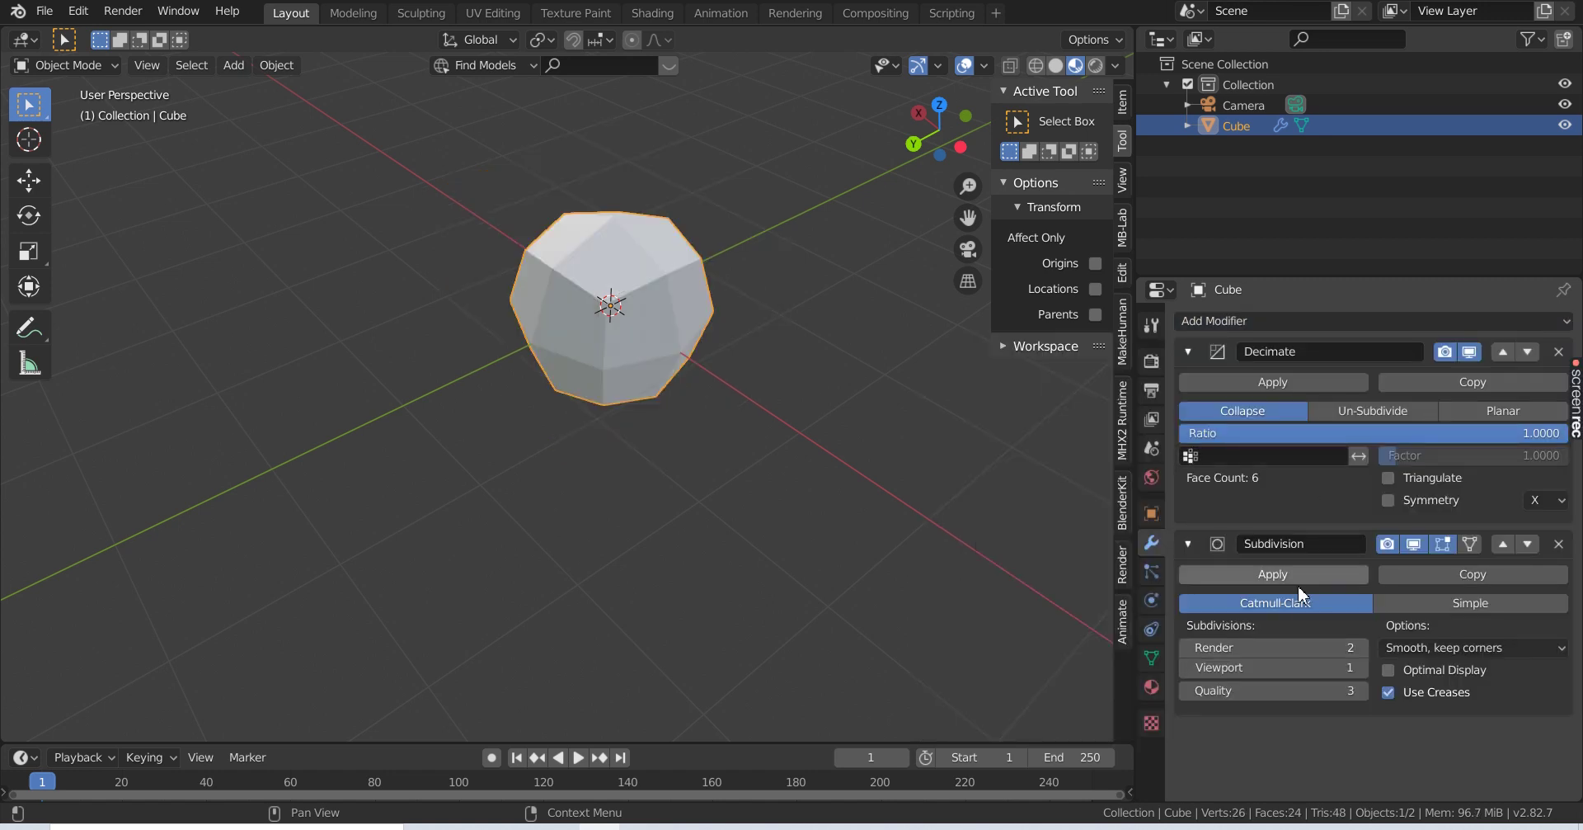
pyautogui.click(1353, 649)
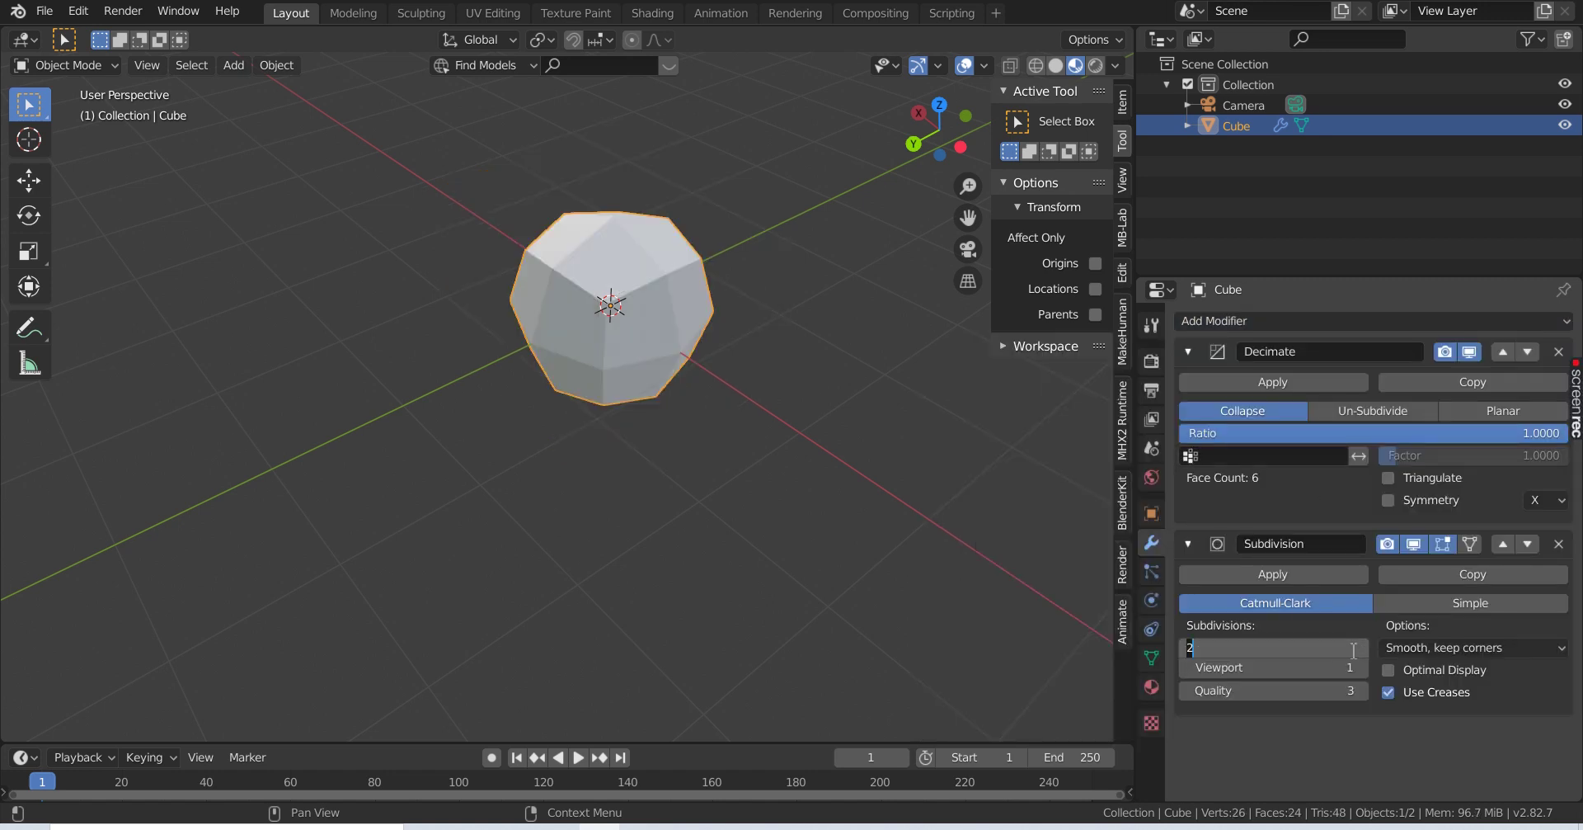
pyautogui.press('Return')
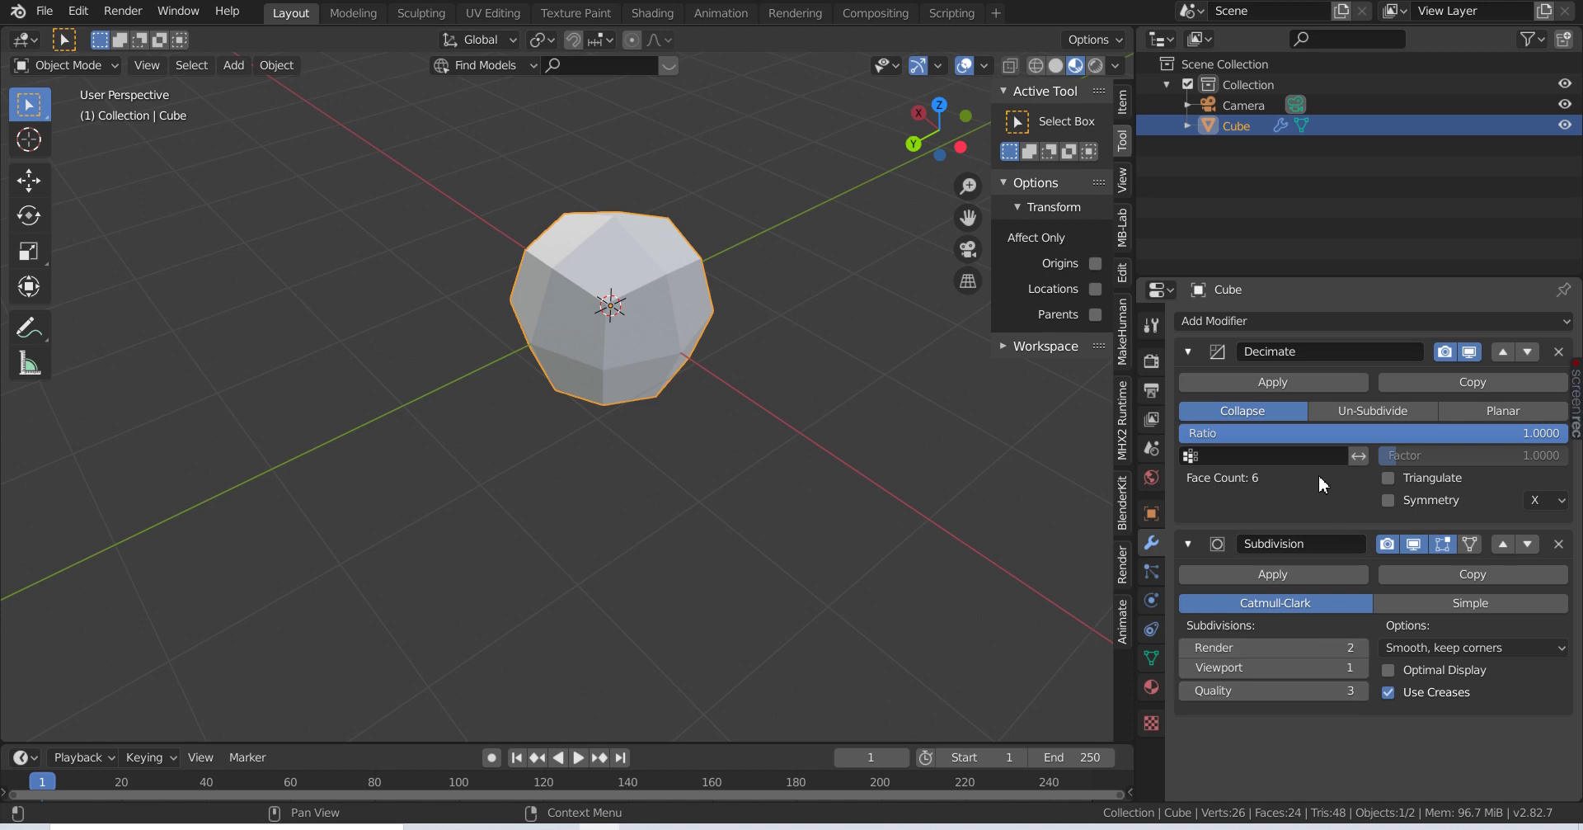
pyautogui.click(1559, 351)
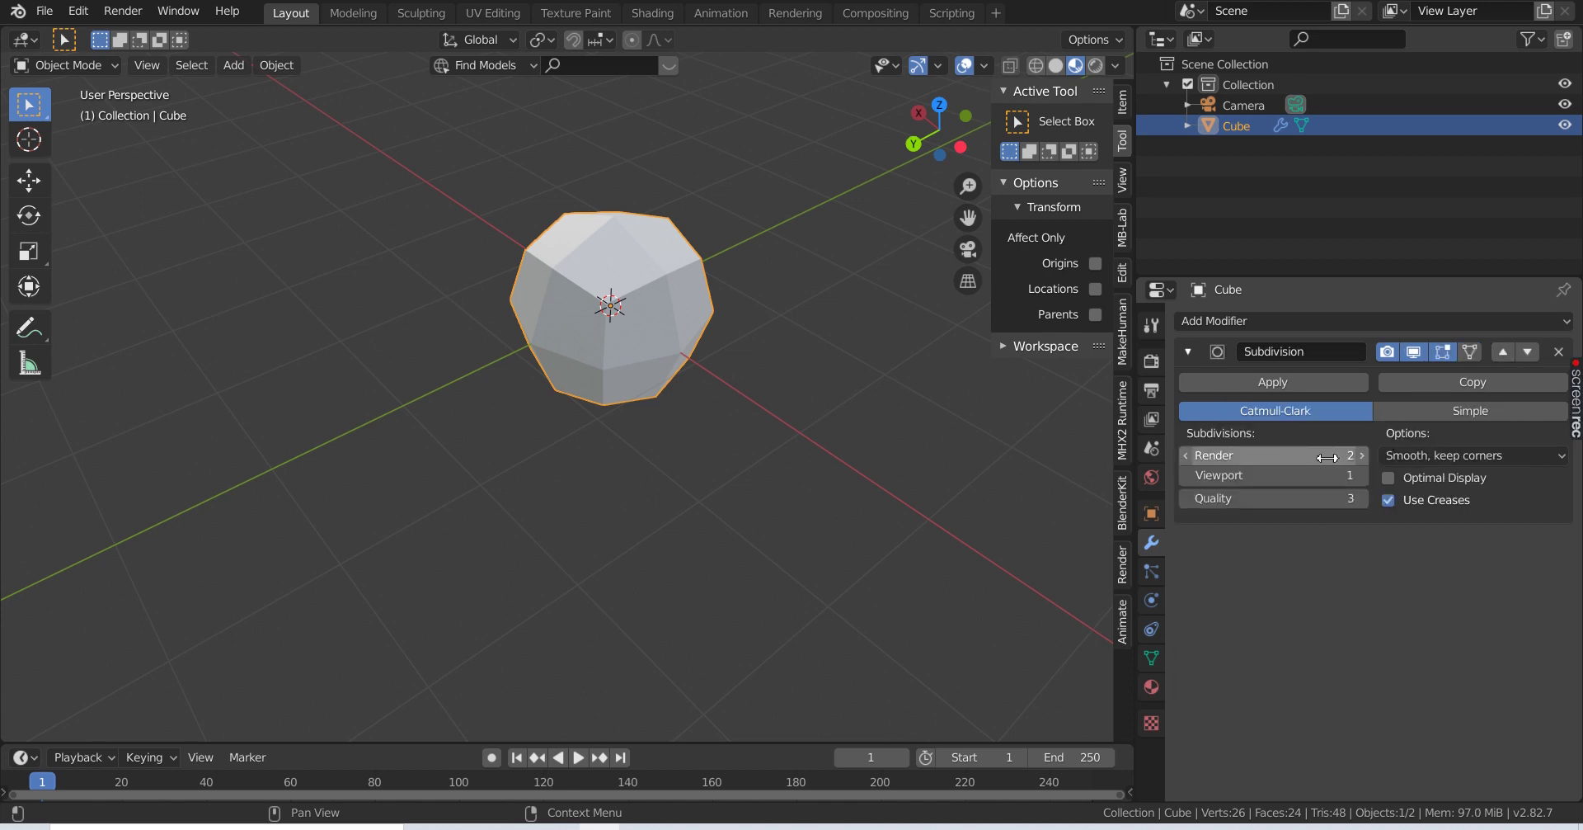
# - Set subdivision Render 5, Viewport 4, Quality 5, and apply the modifier
pyautogui.click(1363, 456)
pyautogui.click(1362, 455)
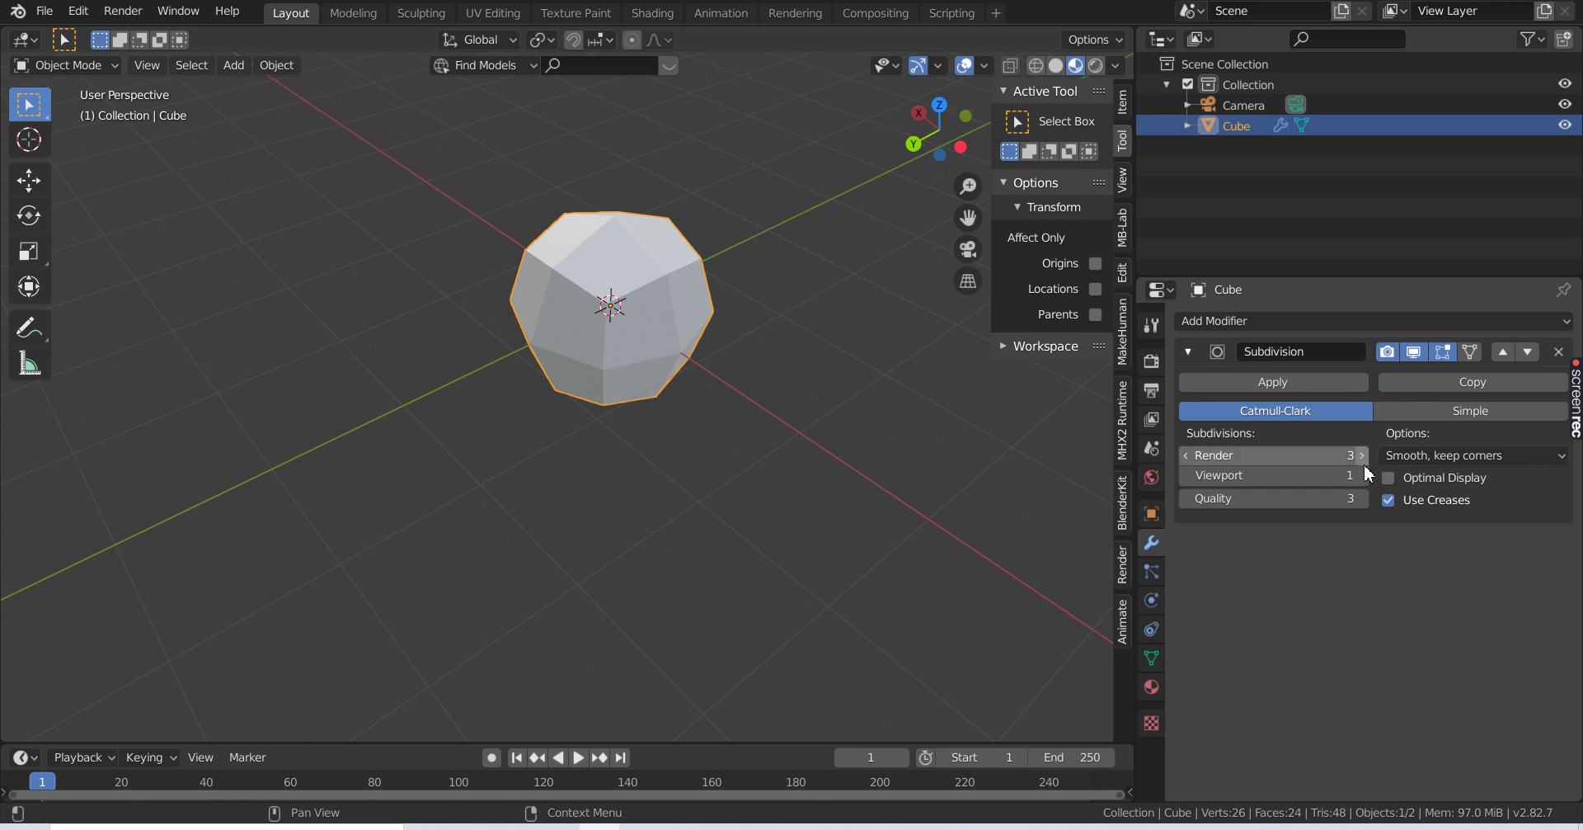
pyautogui.click(1361, 476)
pyautogui.click(1360, 476)
pyautogui.click(1361, 498)
pyautogui.click(1361, 499)
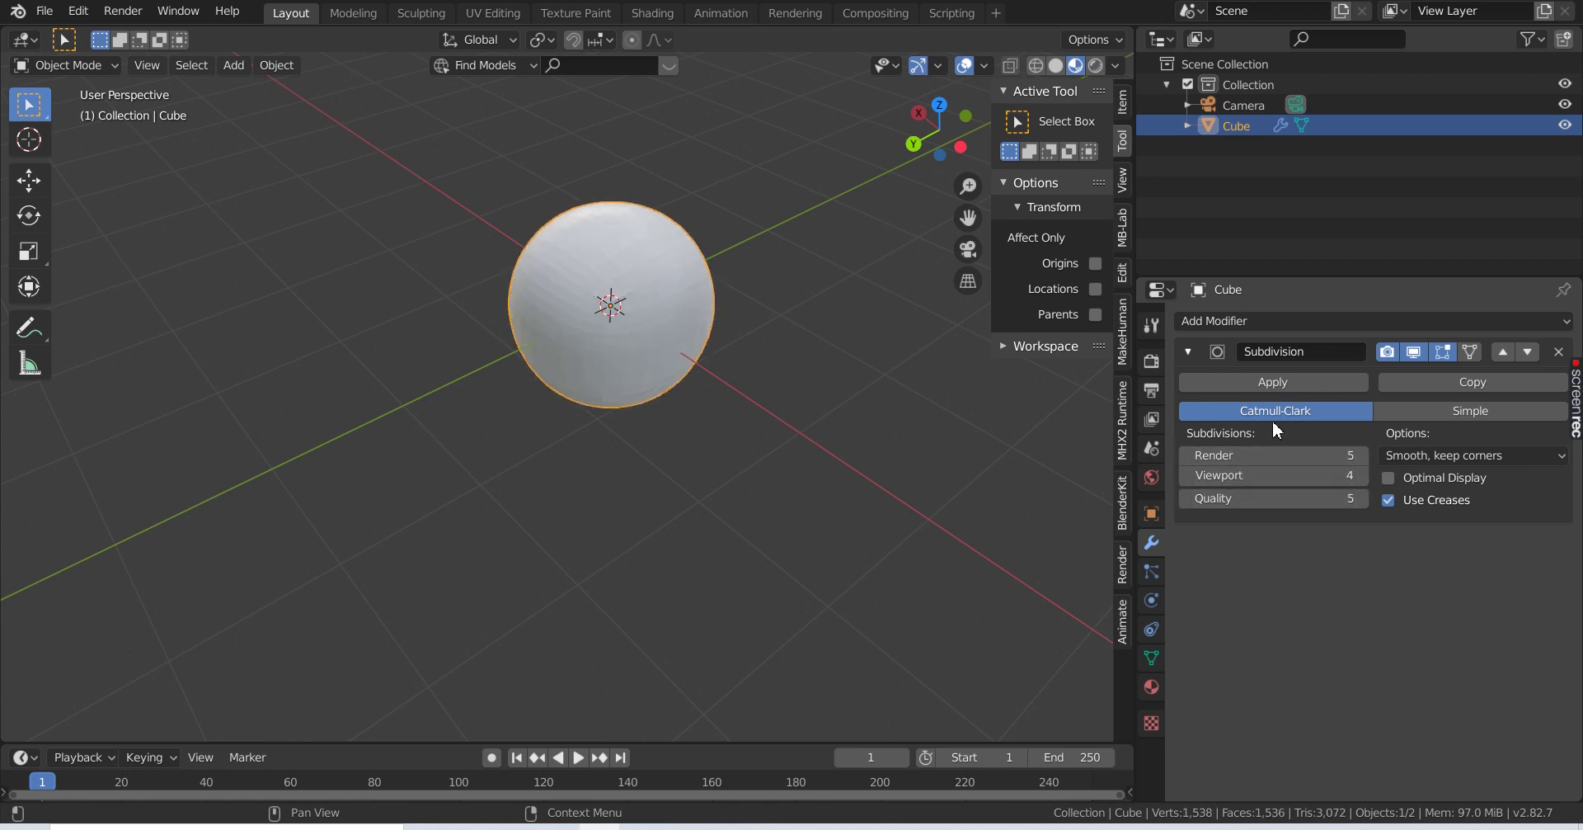
pyautogui.click(1237, 382)
pyautogui.scroll(4, 569, 401)
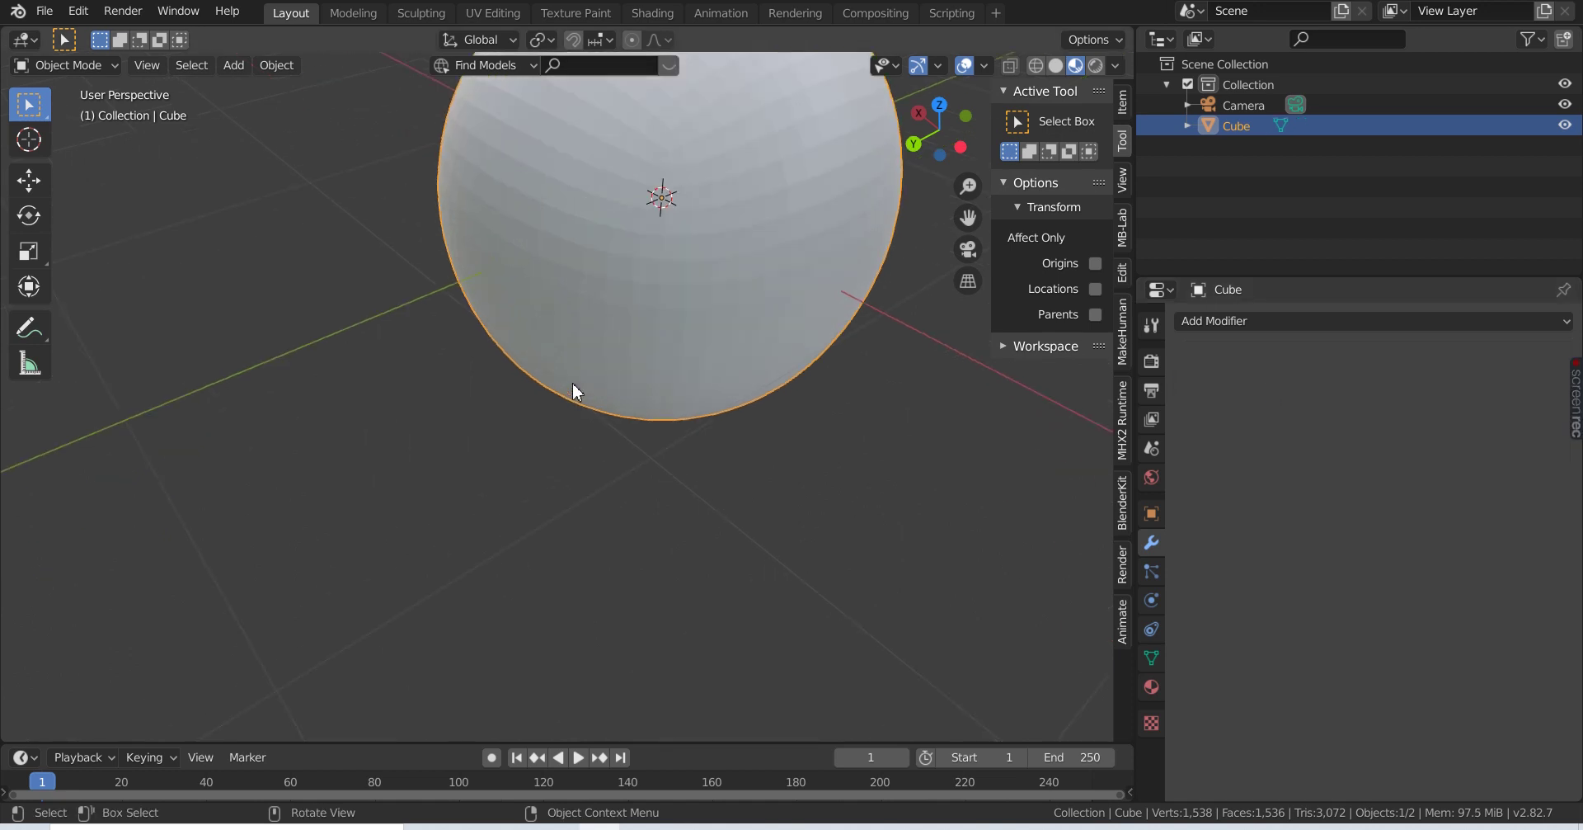
# - Apply smooth shading to the sphere
pyautogui.moveTo(577, 342); pyautogui.dragTo(486, 443, button='middle')
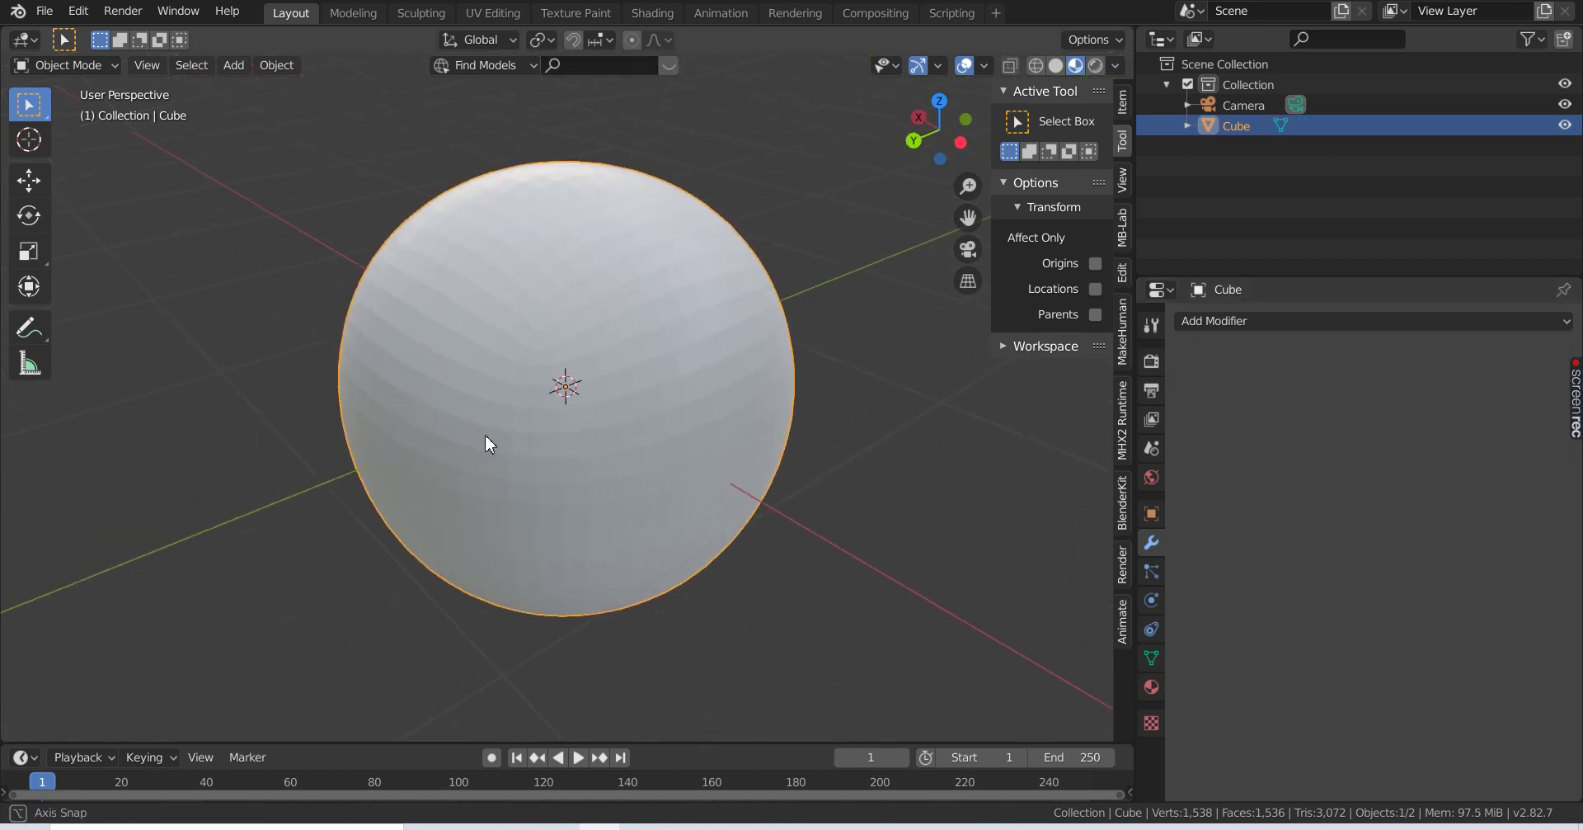
pyautogui.rightClick(493, 358)
pyautogui.click(494, 357)
pyautogui.moveTo(547, 433)
pyautogui.mouseDown(button='middle')
pyautogui.moveTo(478, 498)
pyautogui.moveTo(640, 442)
pyautogui.moveTo(616, 413)
pyautogui.moveTo(607, 433)
pyautogui.mouseUp(button='middle')
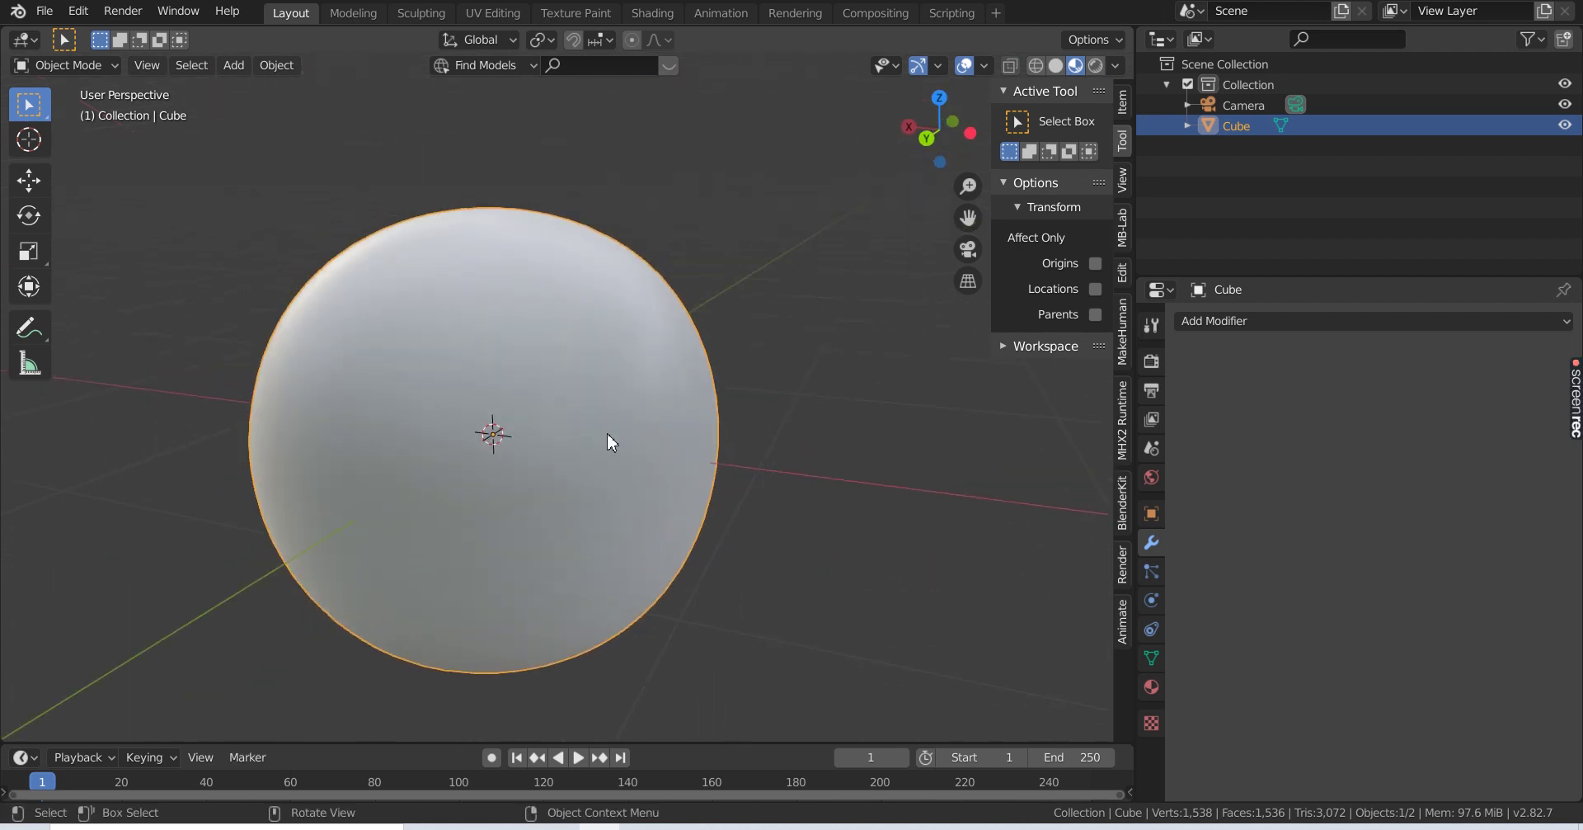
# - Add an X-symmetric Decimate modifier at ratio 0.2321, cutting the sphere to 656 faces
pyautogui.click(1228, 327)
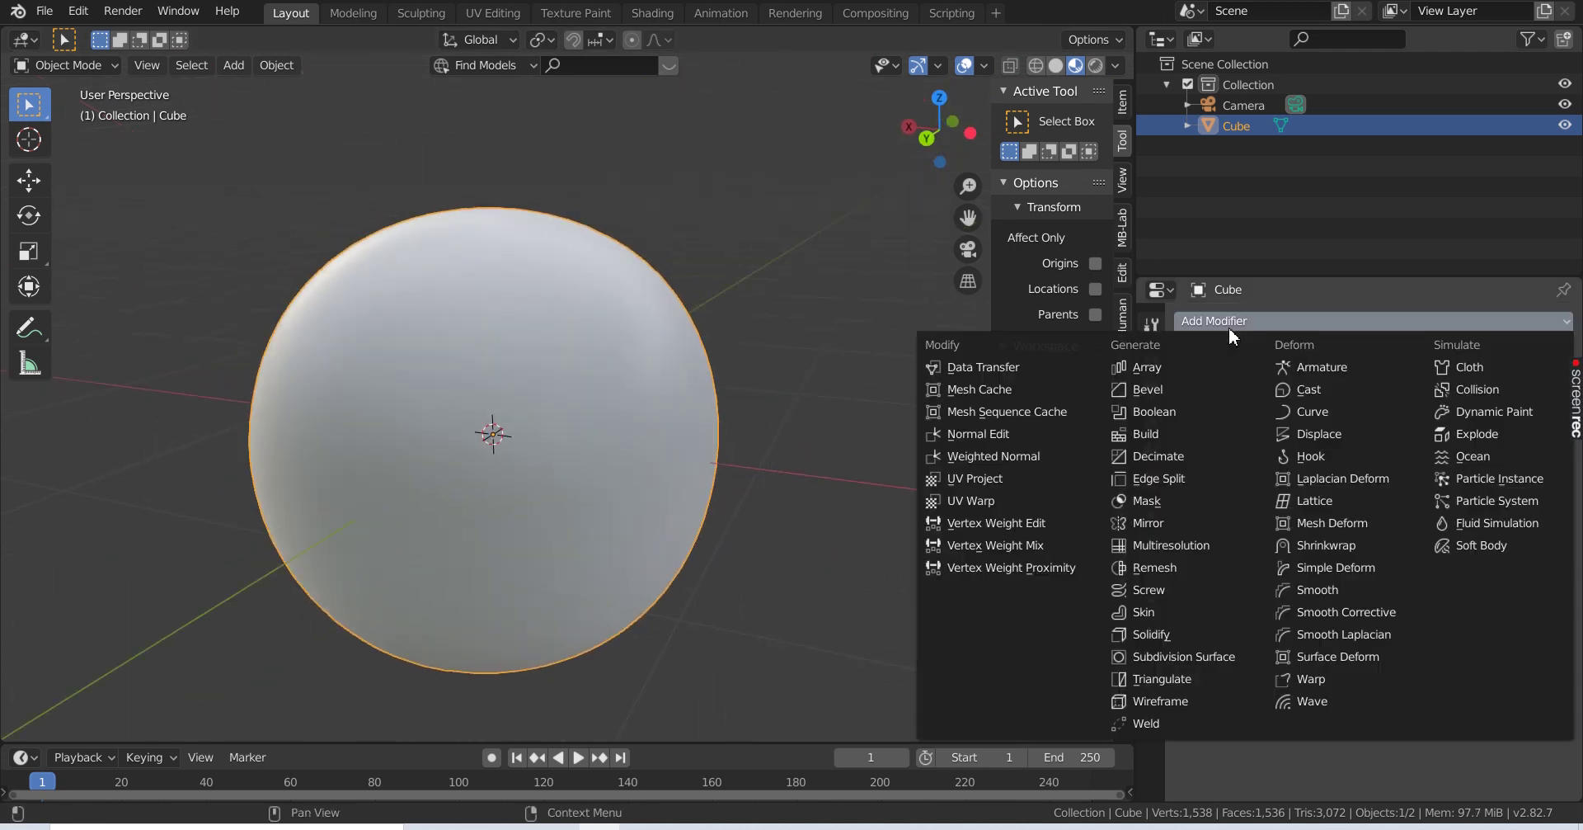
pyautogui.click(1169, 457)
pyautogui.click(1392, 499)
pyautogui.moveTo(1530, 434); pyautogui.dragTo(1269, 433)
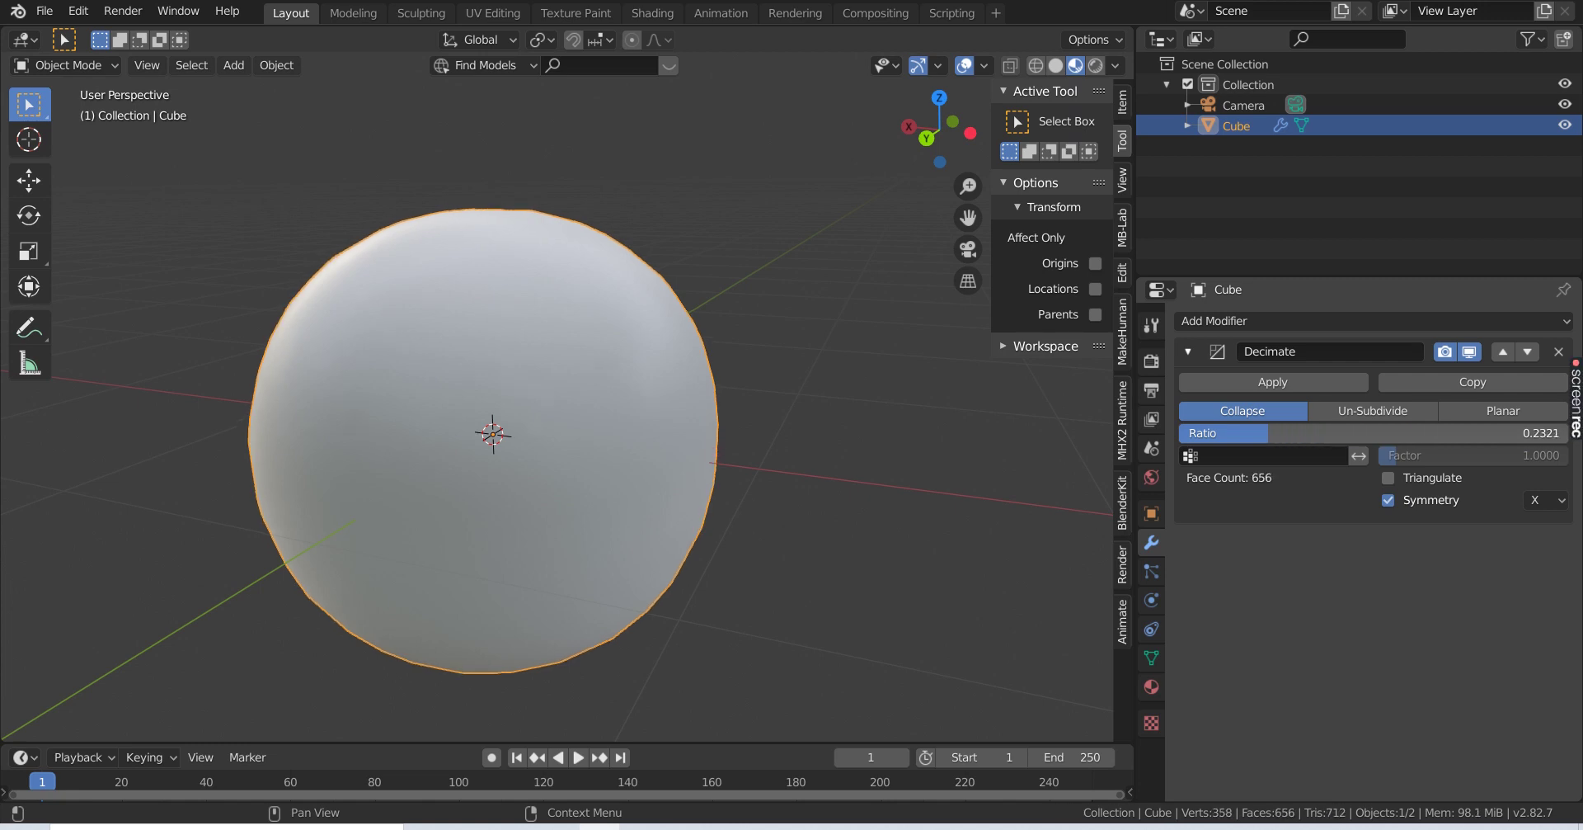
pyautogui.click(1037, 69)
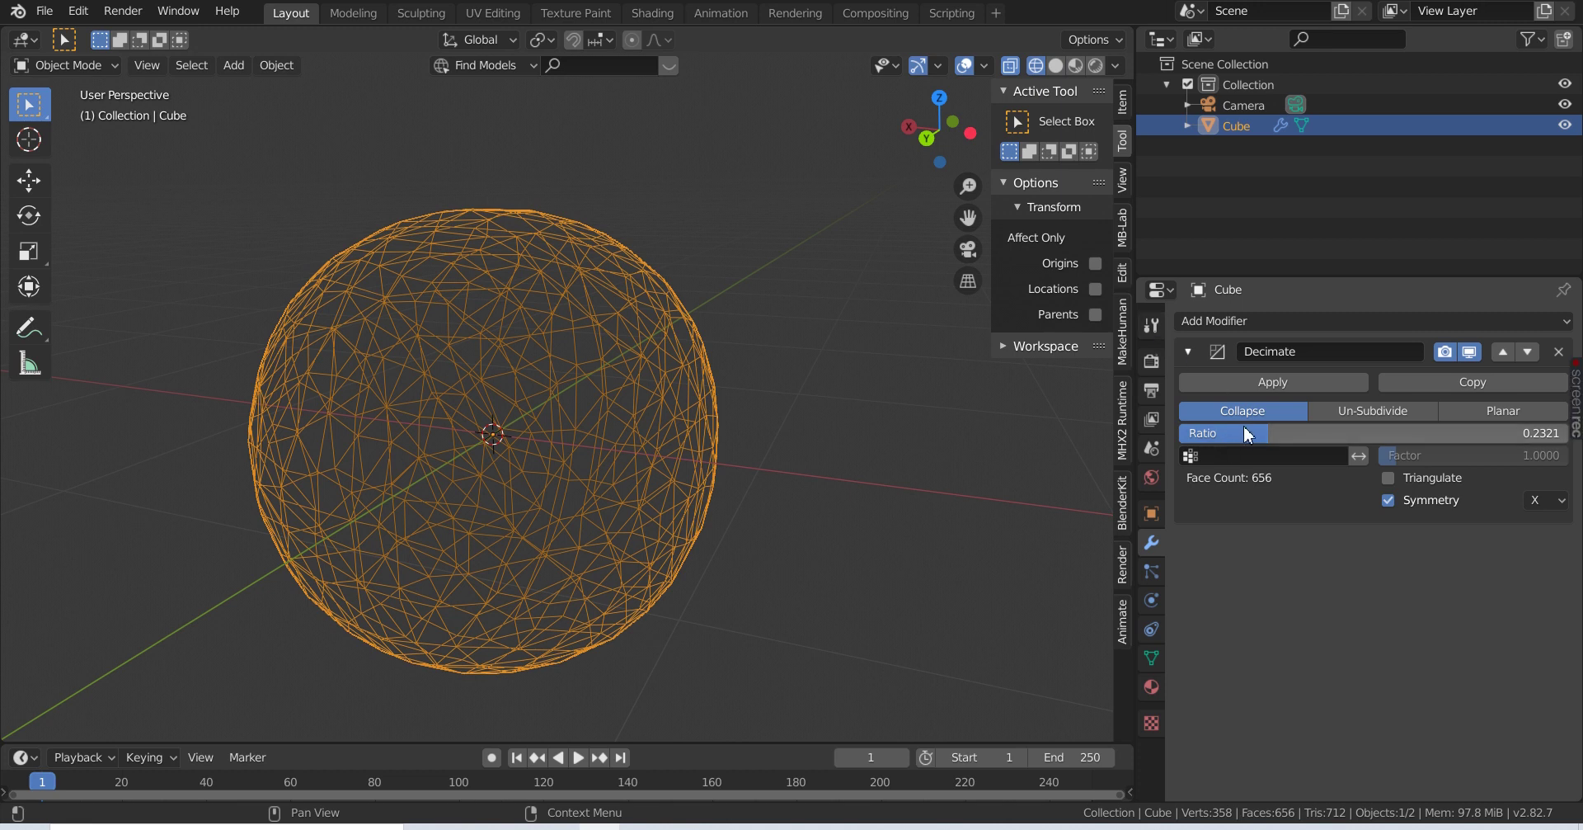
# - Lower the Decimate ratio to 0.0844 for a 246-face wireframe sphere, orbiting to inspect it
pyautogui.moveTo(1257, 439)
pyautogui.mouseDown()
pyautogui.moveTo(1197, 439)
pyautogui.moveTo(1565, 433)
pyautogui.moveTo(1179, 433)
pyautogui.moveTo(1462, 433)
pyautogui.moveTo(1179, 433)
pyautogui.moveTo(1394, 433)
pyautogui.moveTo(1213, 433)
pyautogui.mouseUp()
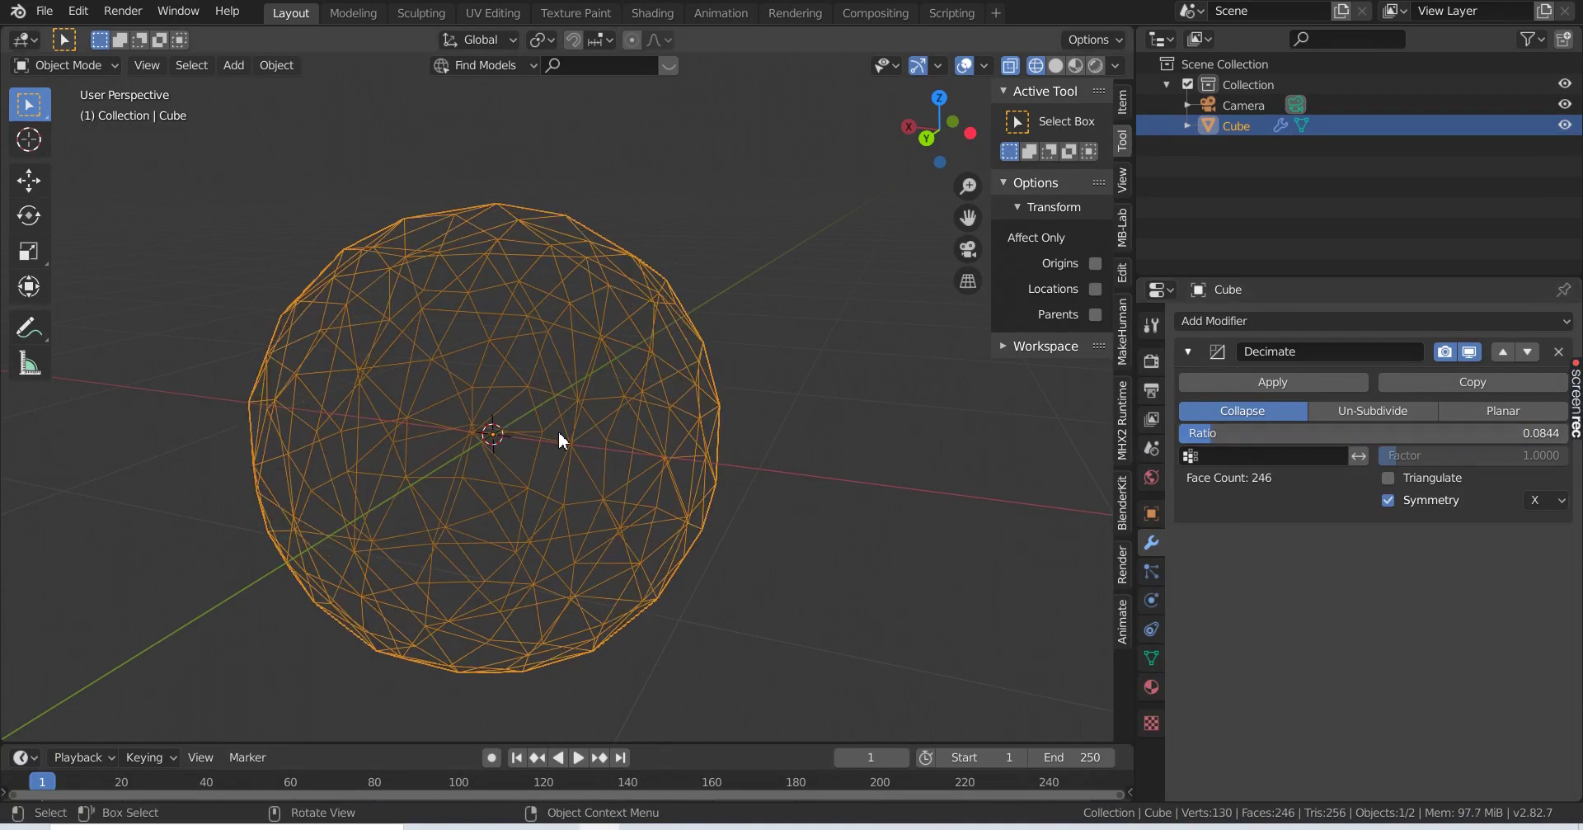
pyautogui.moveTo(537, 403); pyautogui.dragTo(517, 436, button='middle')
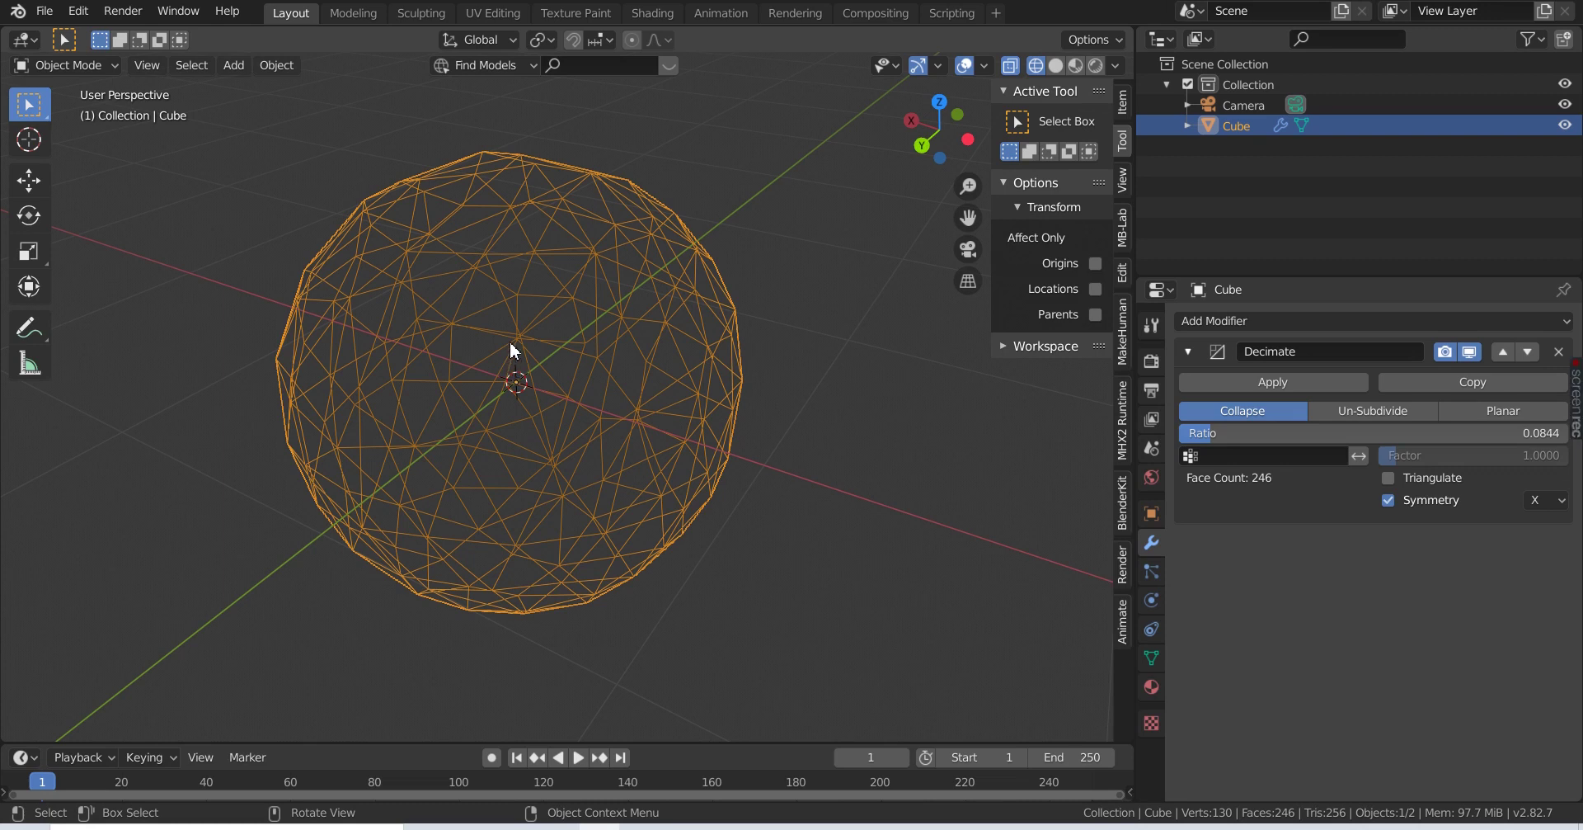
pyautogui.moveTo(516, 335); pyautogui.dragTo(508, 259, button='middle')
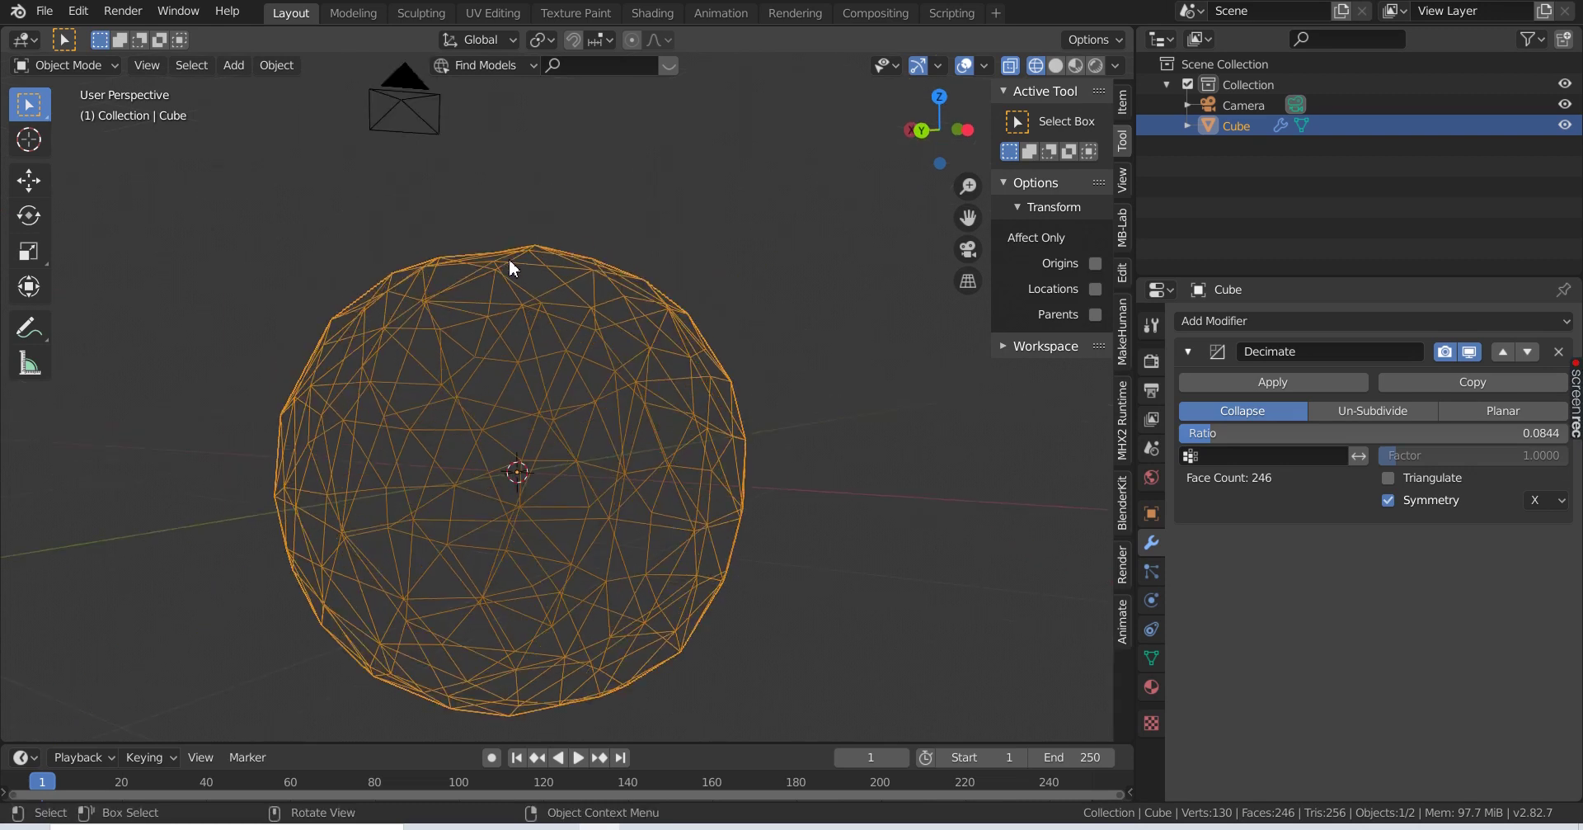
pyautogui.moveTo(523, 306)
pyautogui.mouseDown(button='middle')
pyautogui.moveTo(516, 377)
pyautogui.moveTo(510, 350)
pyautogui.mouseUp(button='middle')
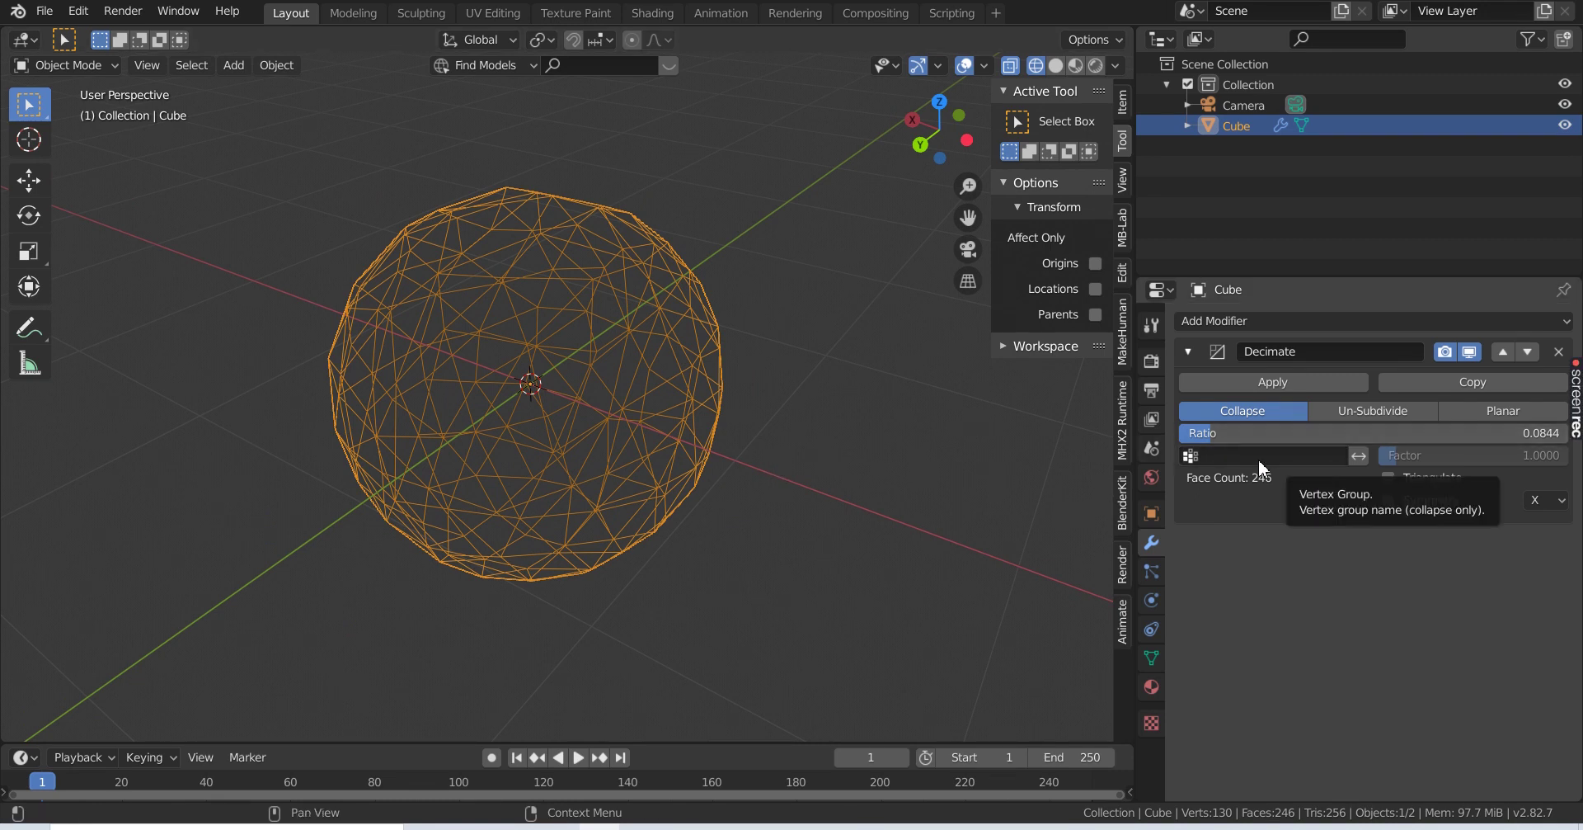
pyautogui.moveTo(818, 394); pyautogui.dragTo(807, 440, button='middle')
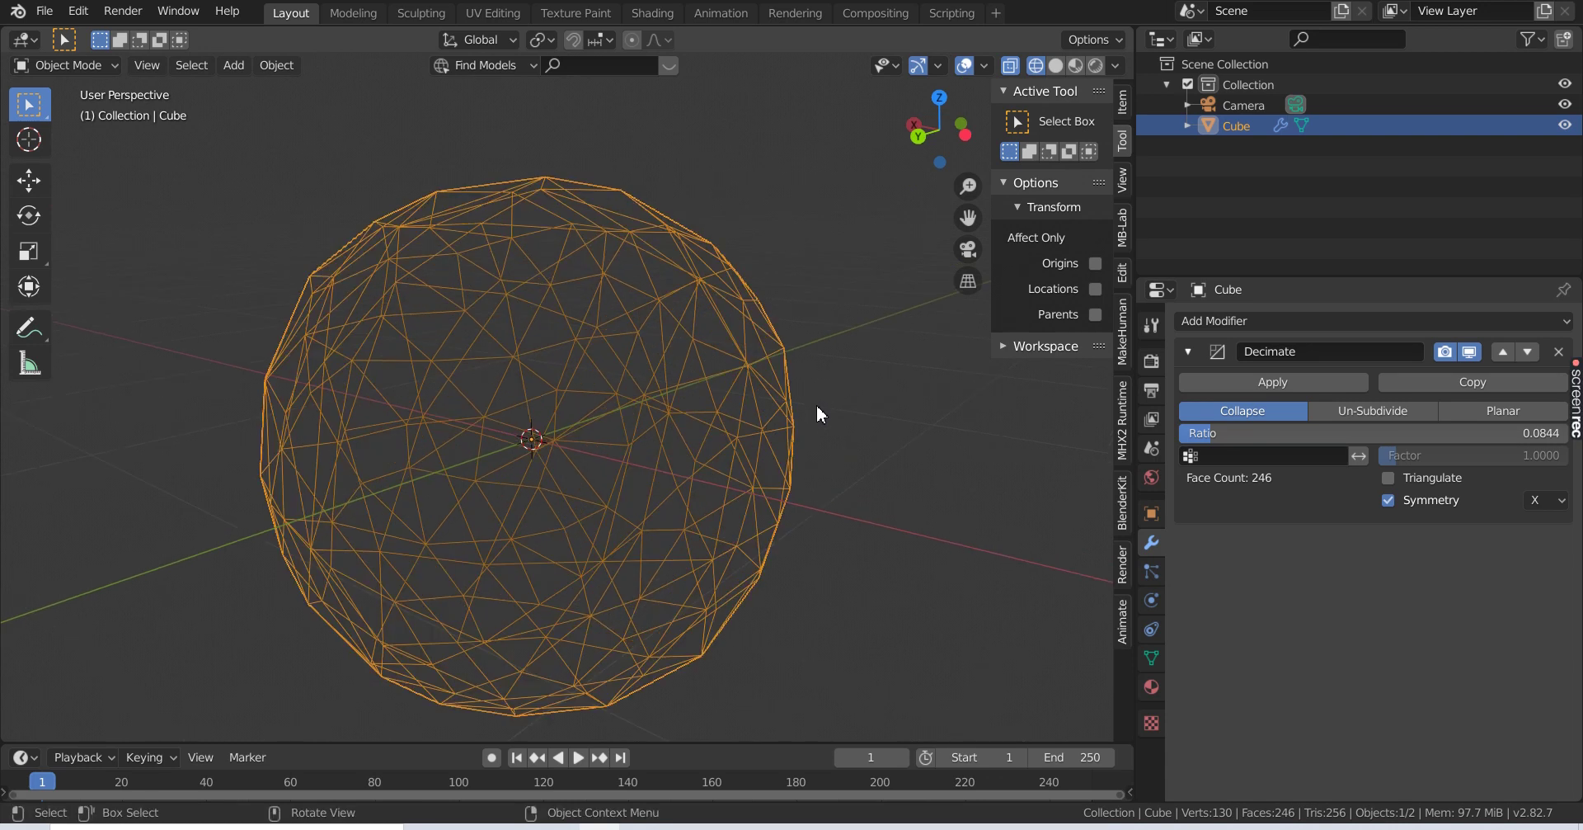